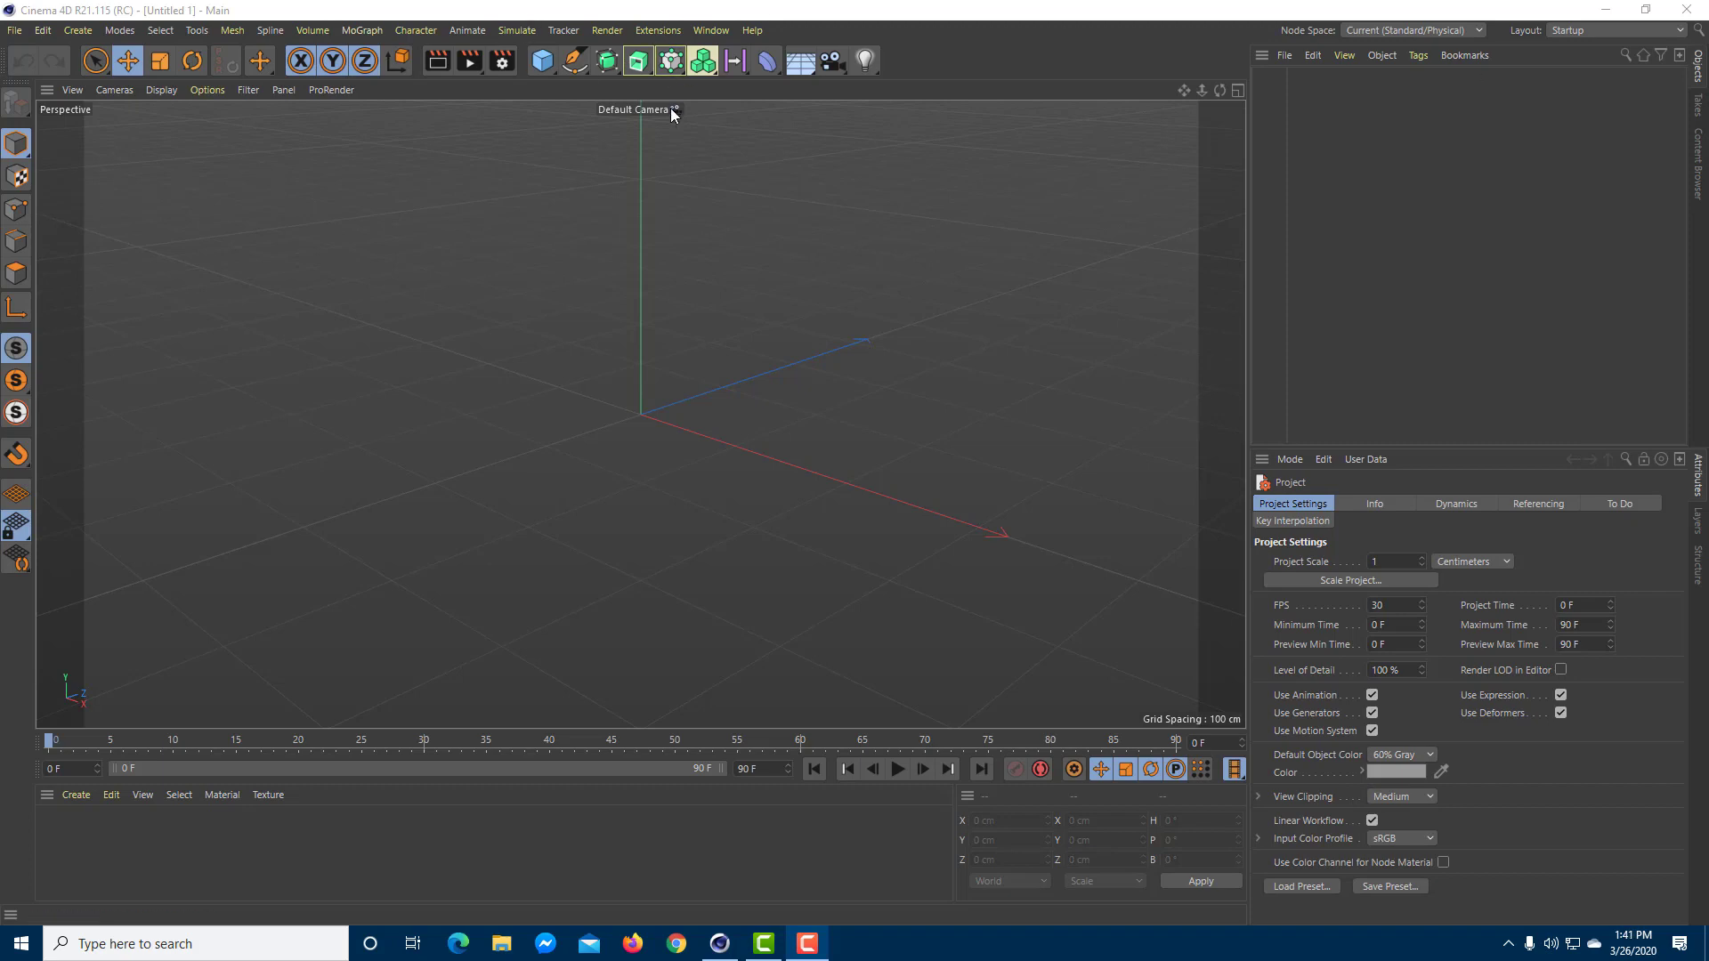
Add an eight-petal Flower spline (100/200 cm radii) and move it left to X −266.637 cm.
left_click(572, 64)
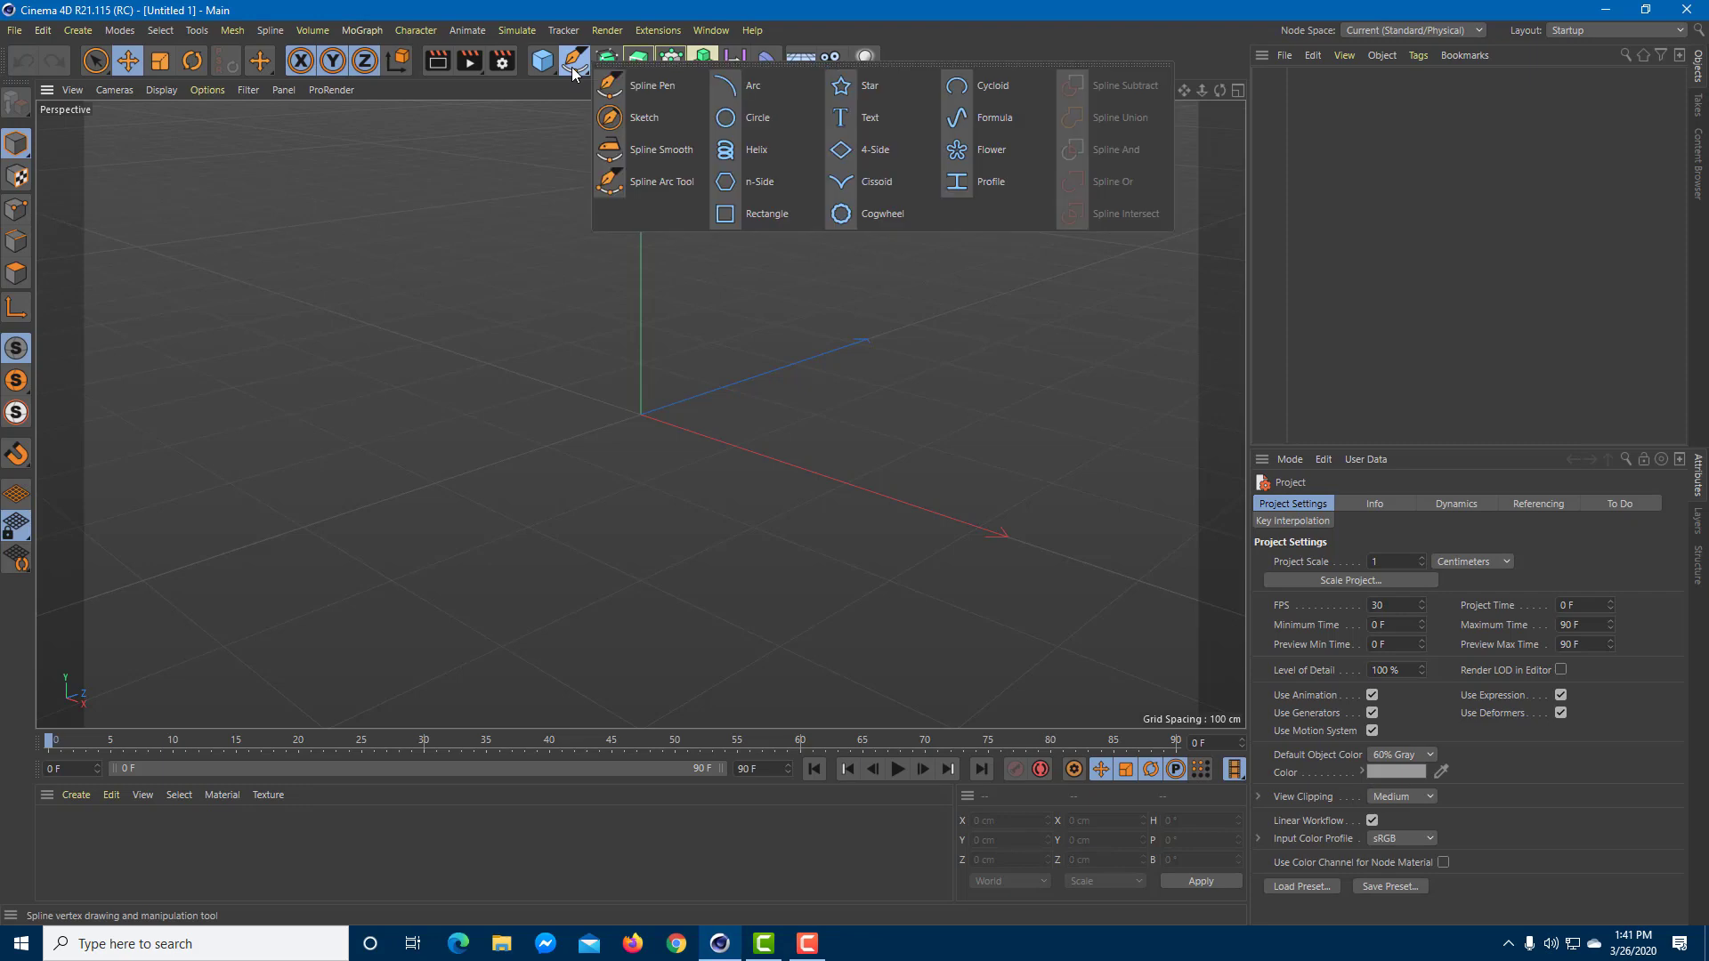
left_click(1007, 148)
left_click_drag(734, 450, 841, 461)
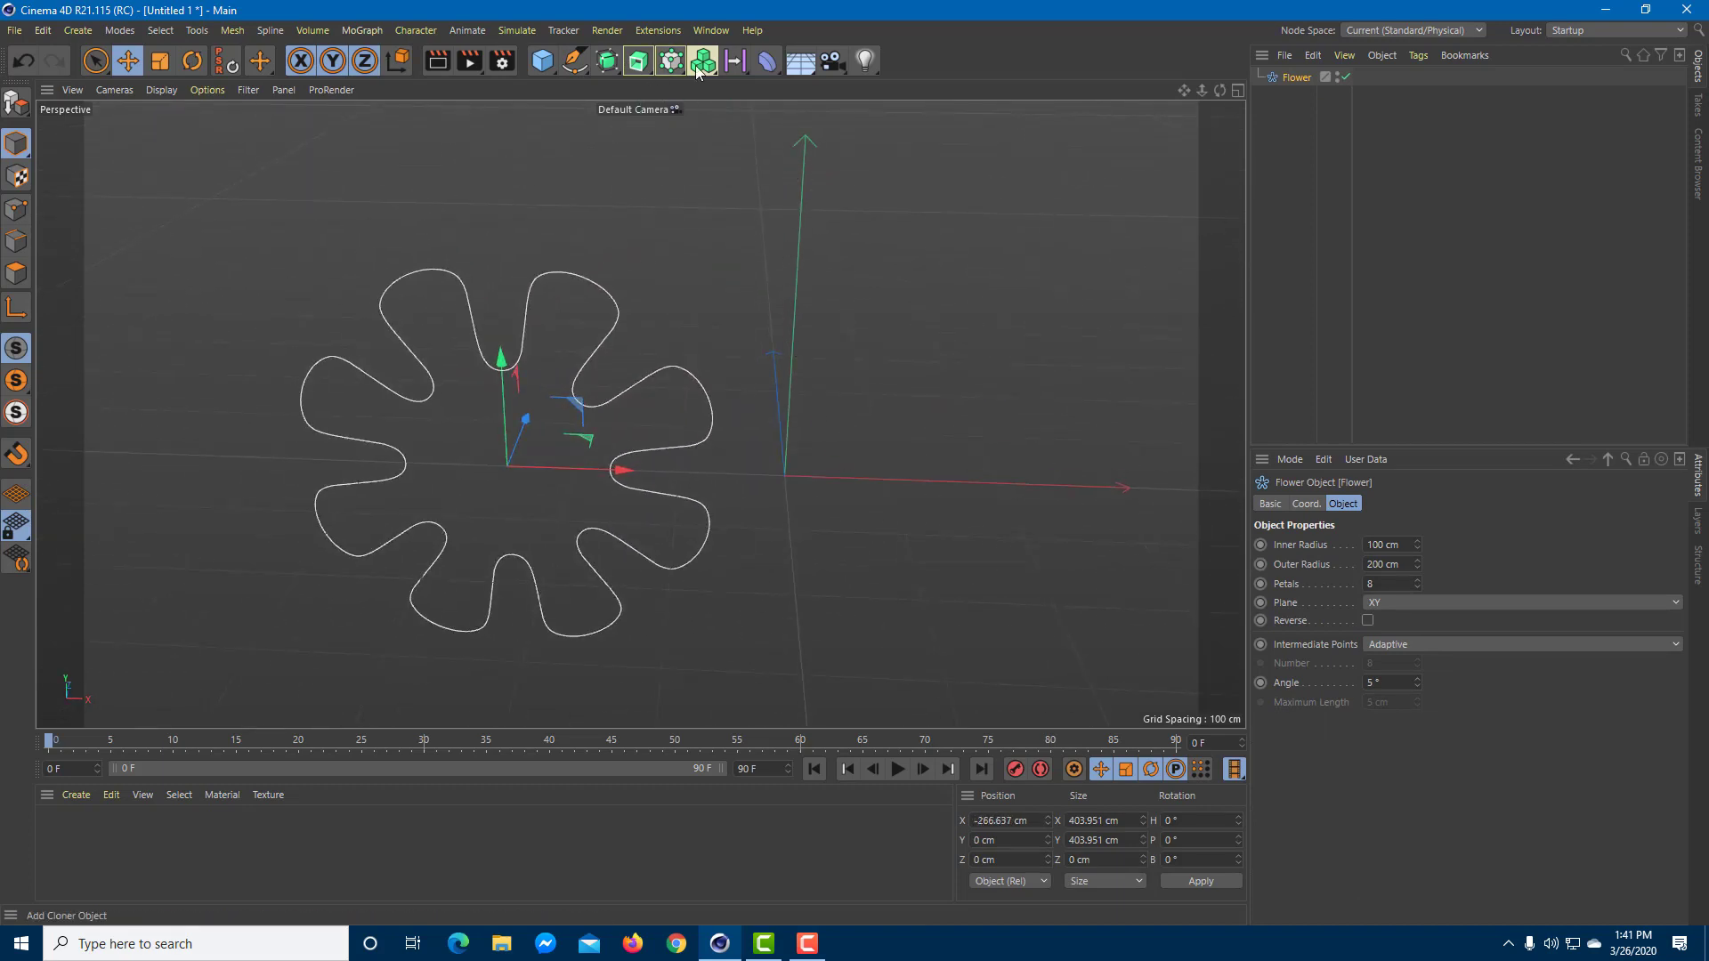
left_click(607, 66)
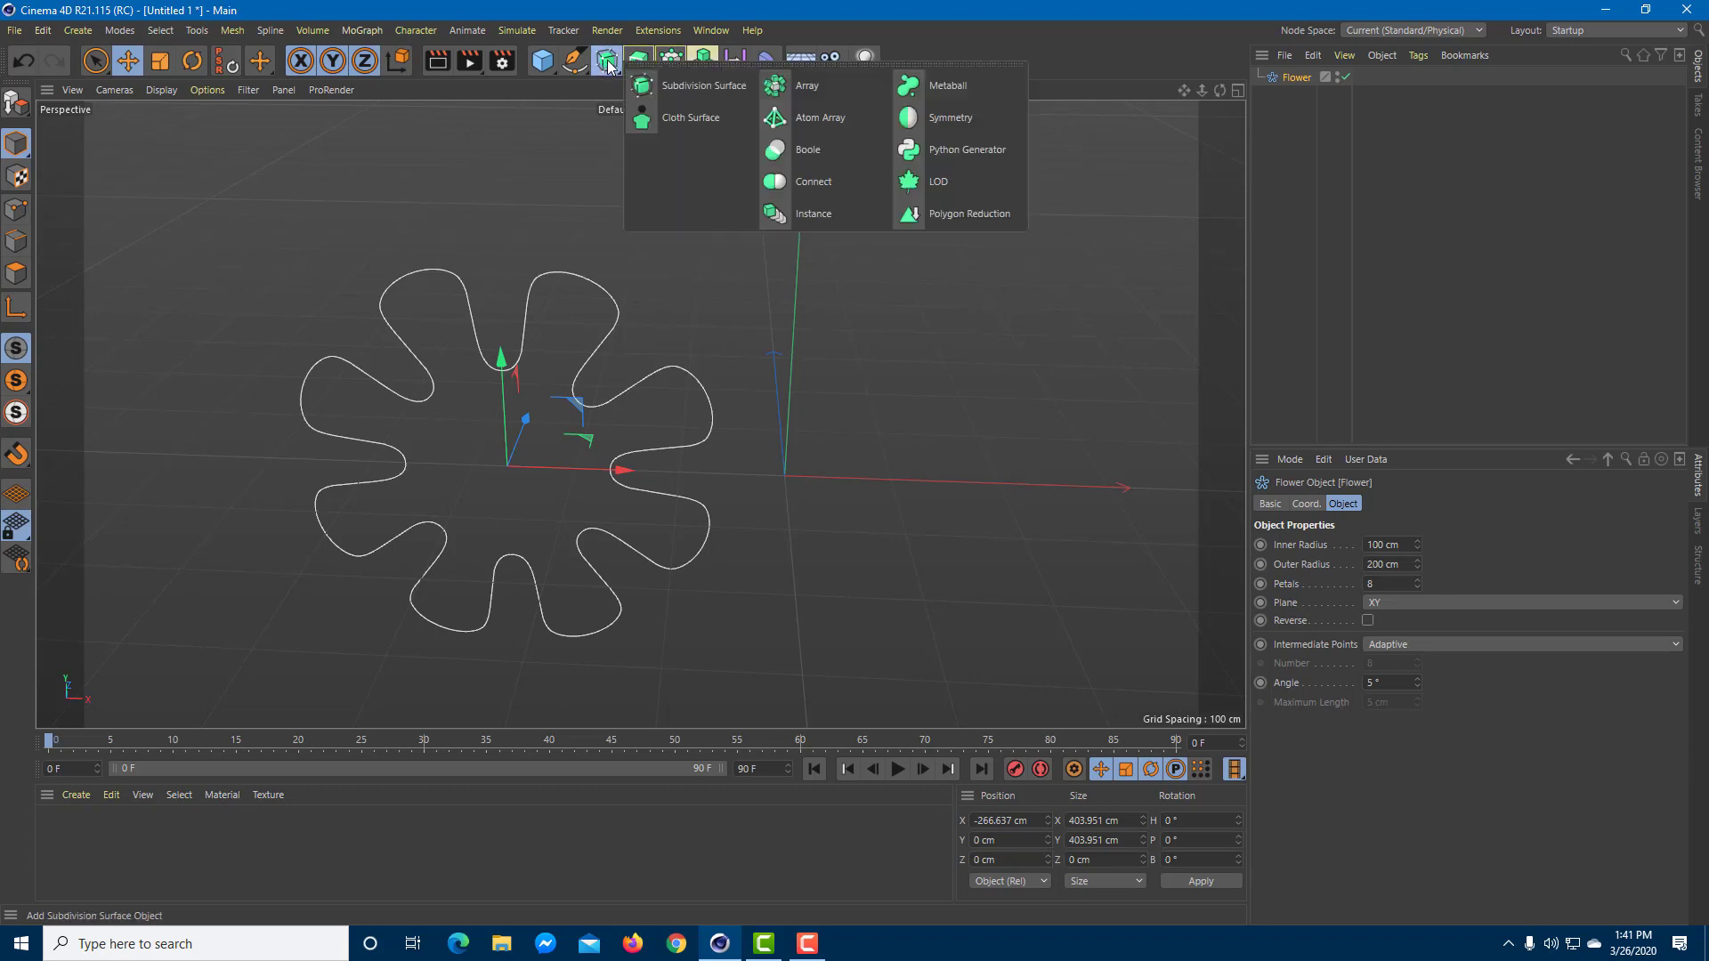
Add a Cogwheel spline and move it right along X to 184.182 cm.
left_click(574, 60)
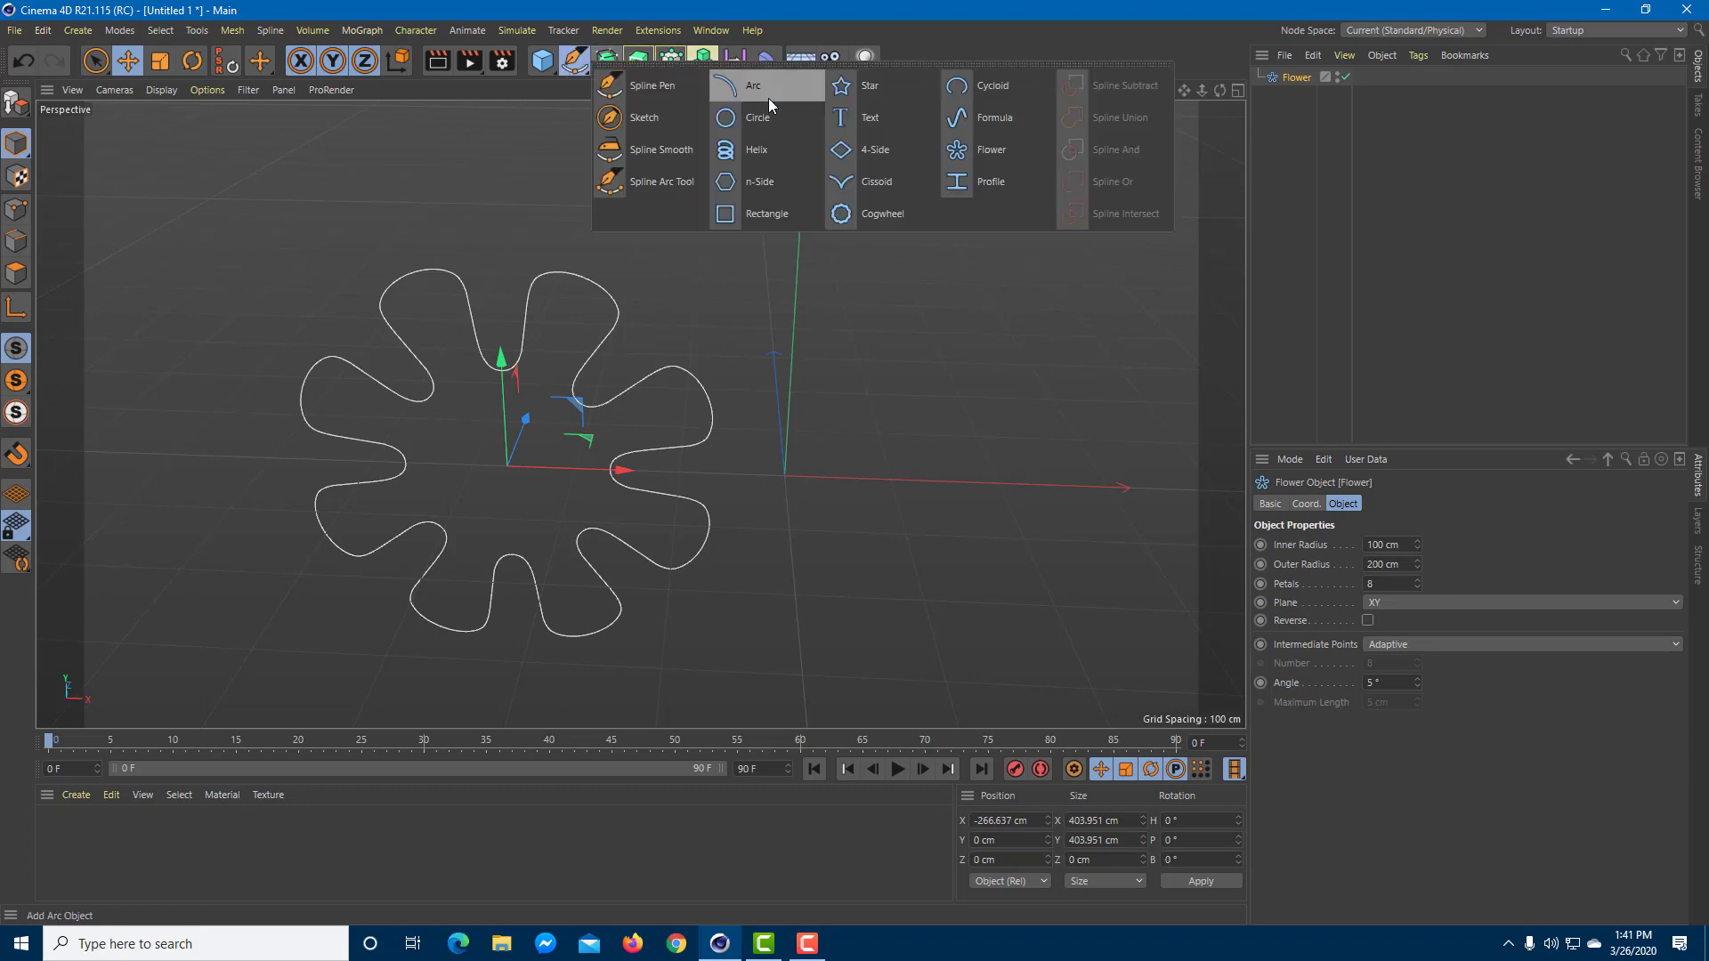
left_click(865, 216)
left_click_drag(942, 481, 1099, 501)
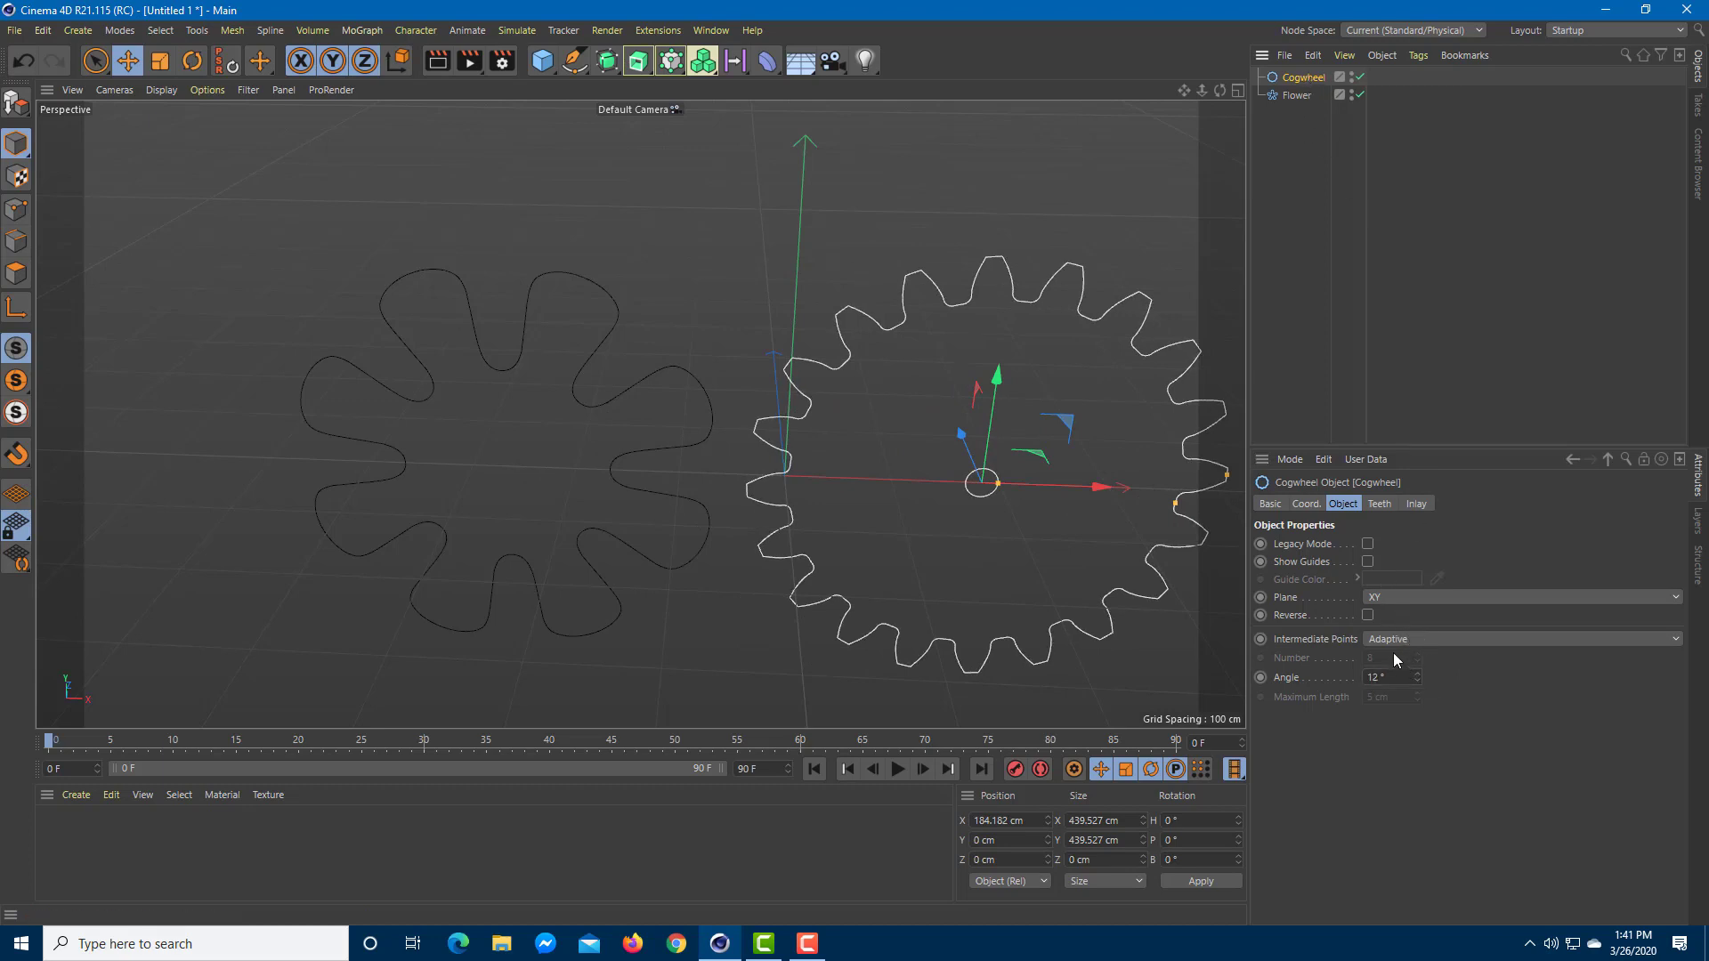
Set the Flower spline to 11 petals.
left_click(1306, 504)
left_click(1282, 505)
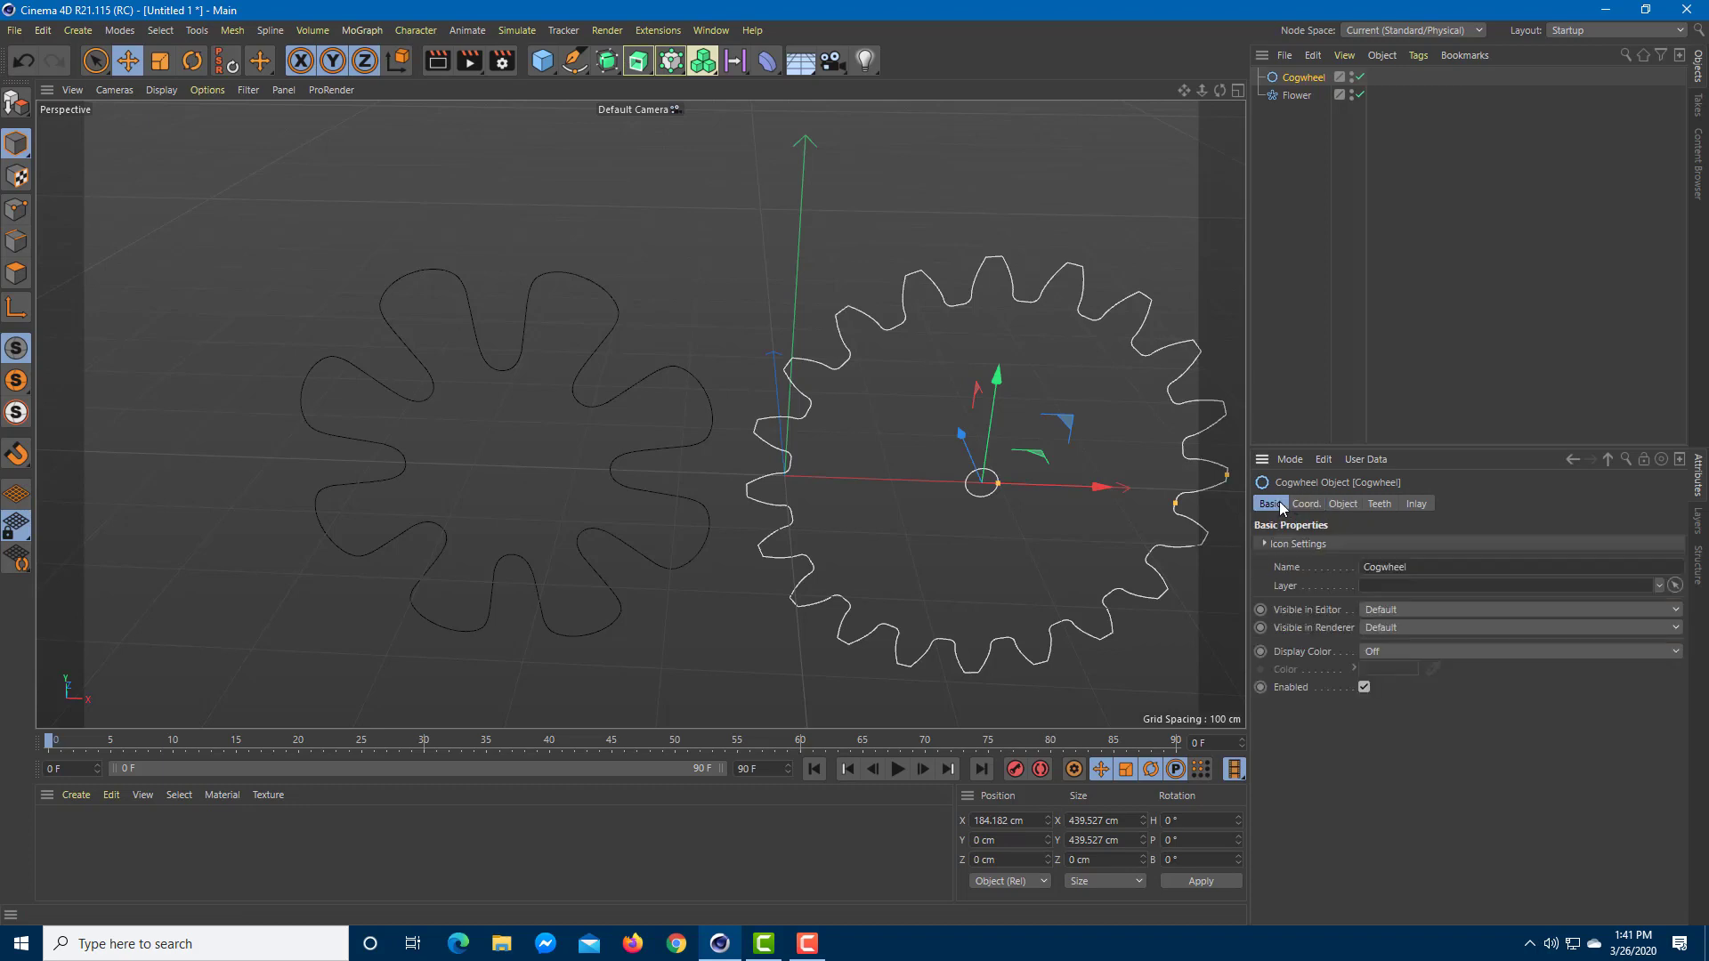
left_click(1296, 94)
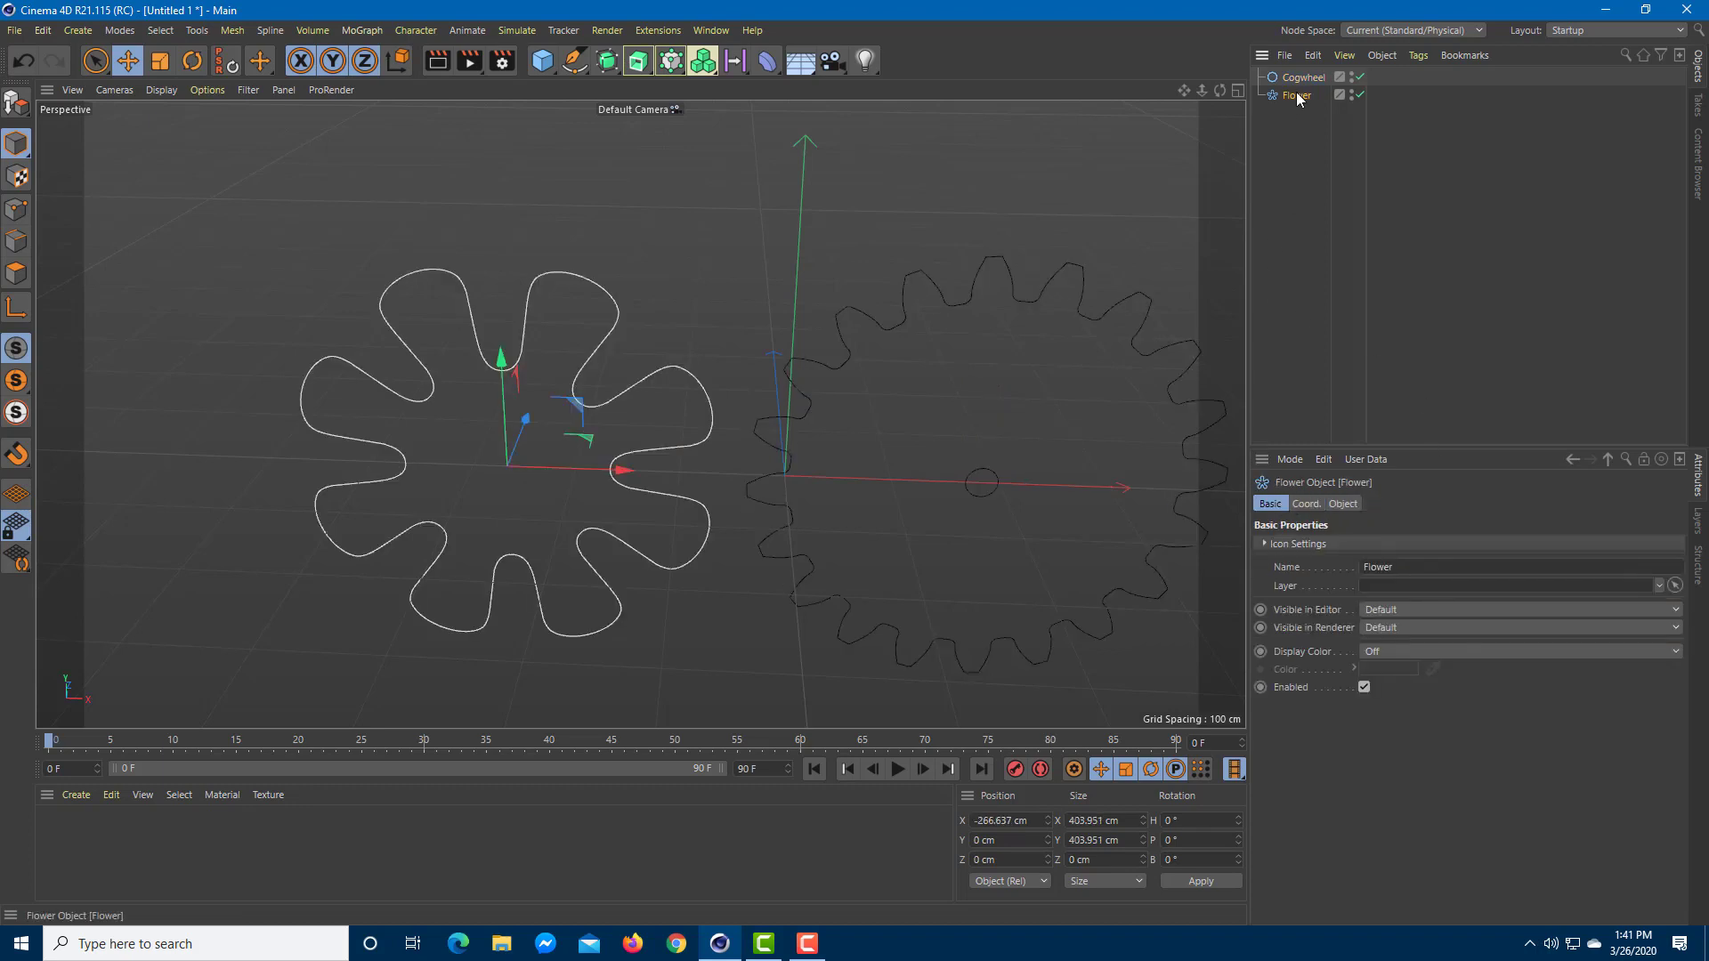
left_click(1343, 503)
mouse_move(1418, 586)
left_mouse_down()
mouse_move(1418, 552)
mouse_move(1418, 574)
left_mouse_up()
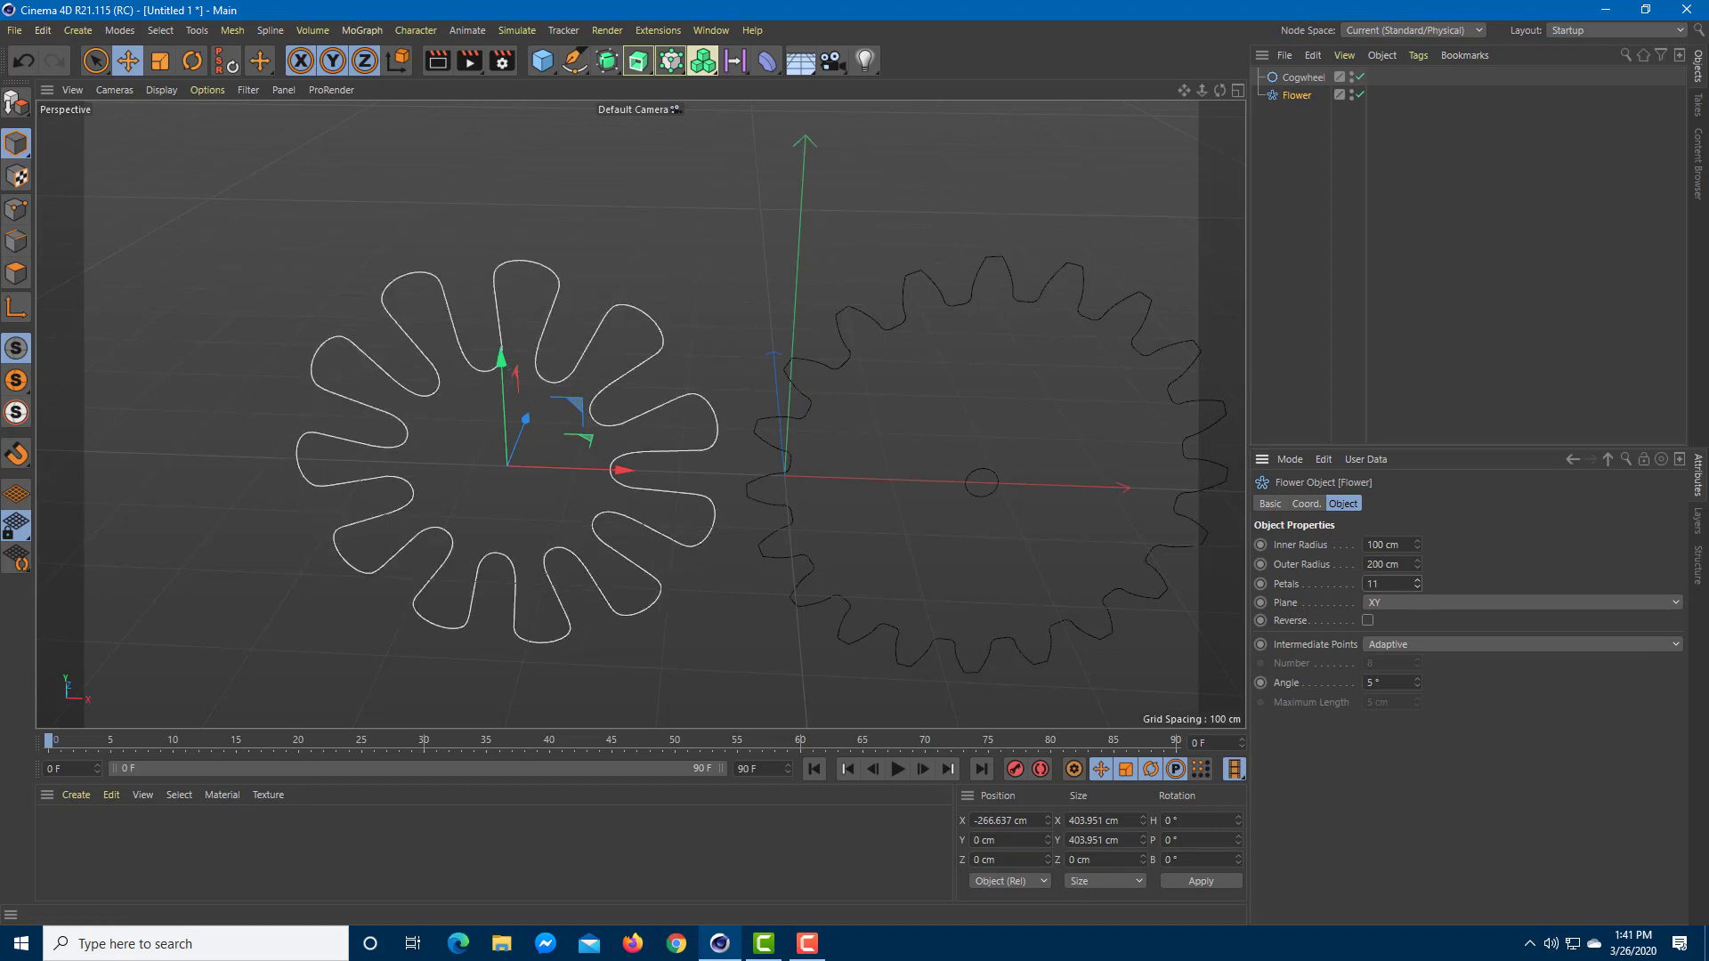
Reduce the Cogwheel spline to 13 teeth.
left_click(1311, 80)
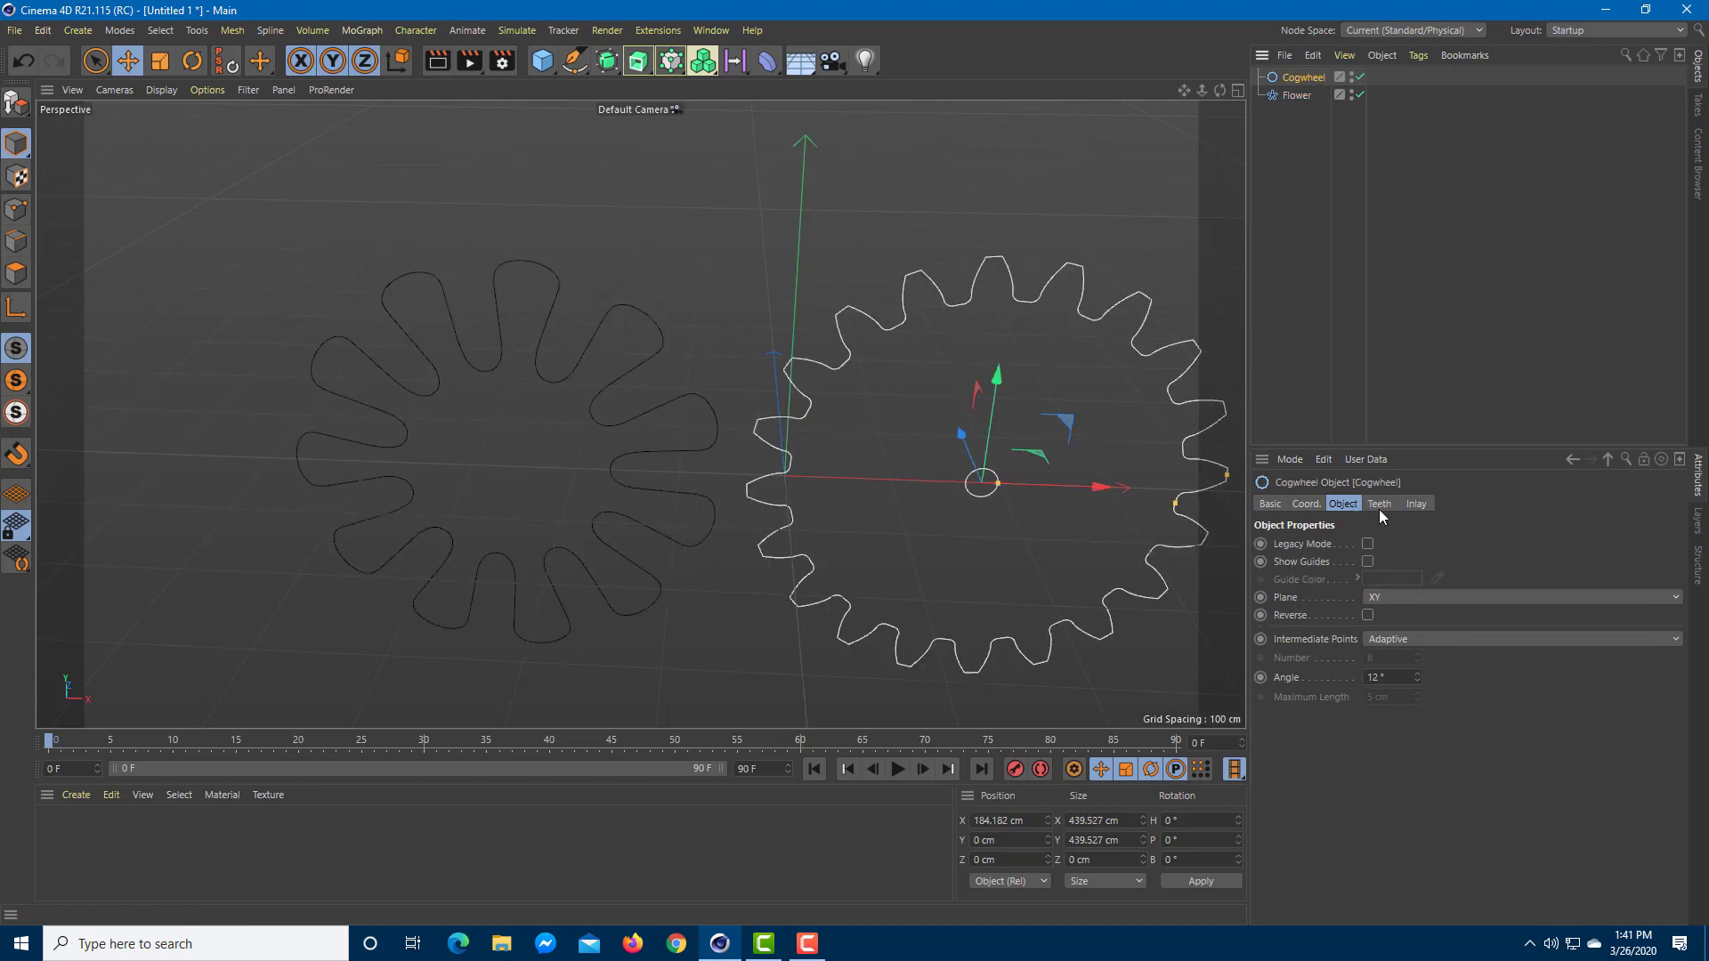
left_click(1377, 505)
left_click_drag(1412, 562, 1413, 666)
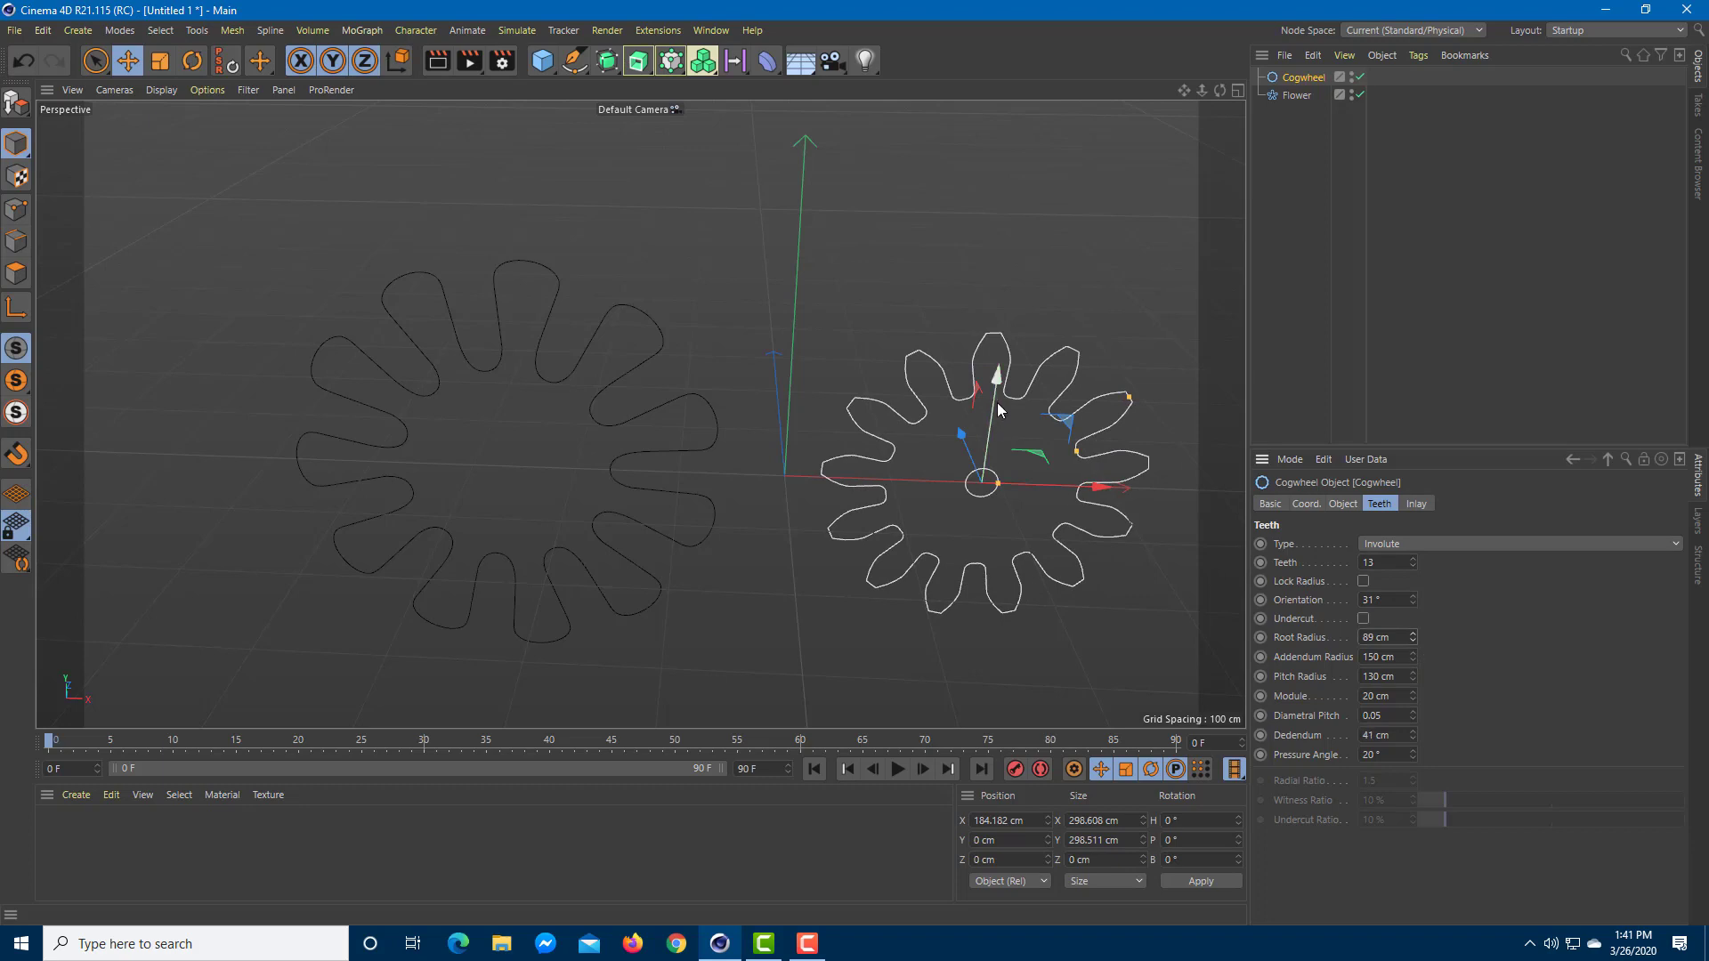
Scale the cogwheel up to about 441 cm across, then marquee-select both splines.
left_click(161, 60)
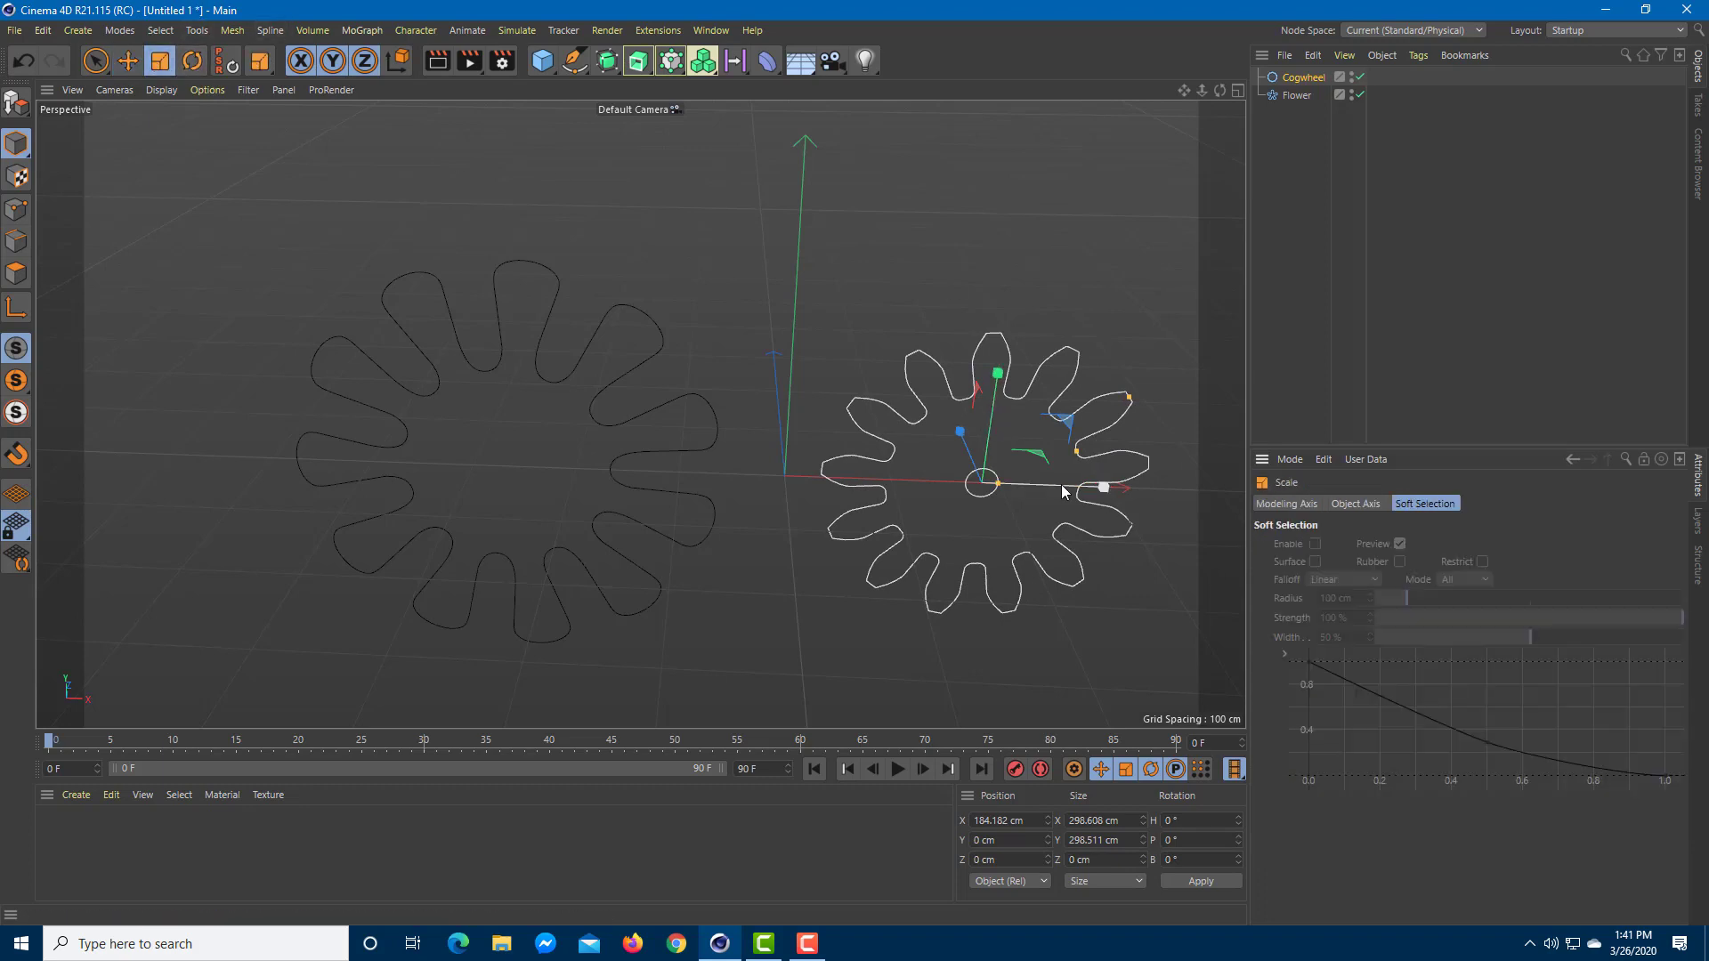
left_click_drag(811, 520, 988, 520)
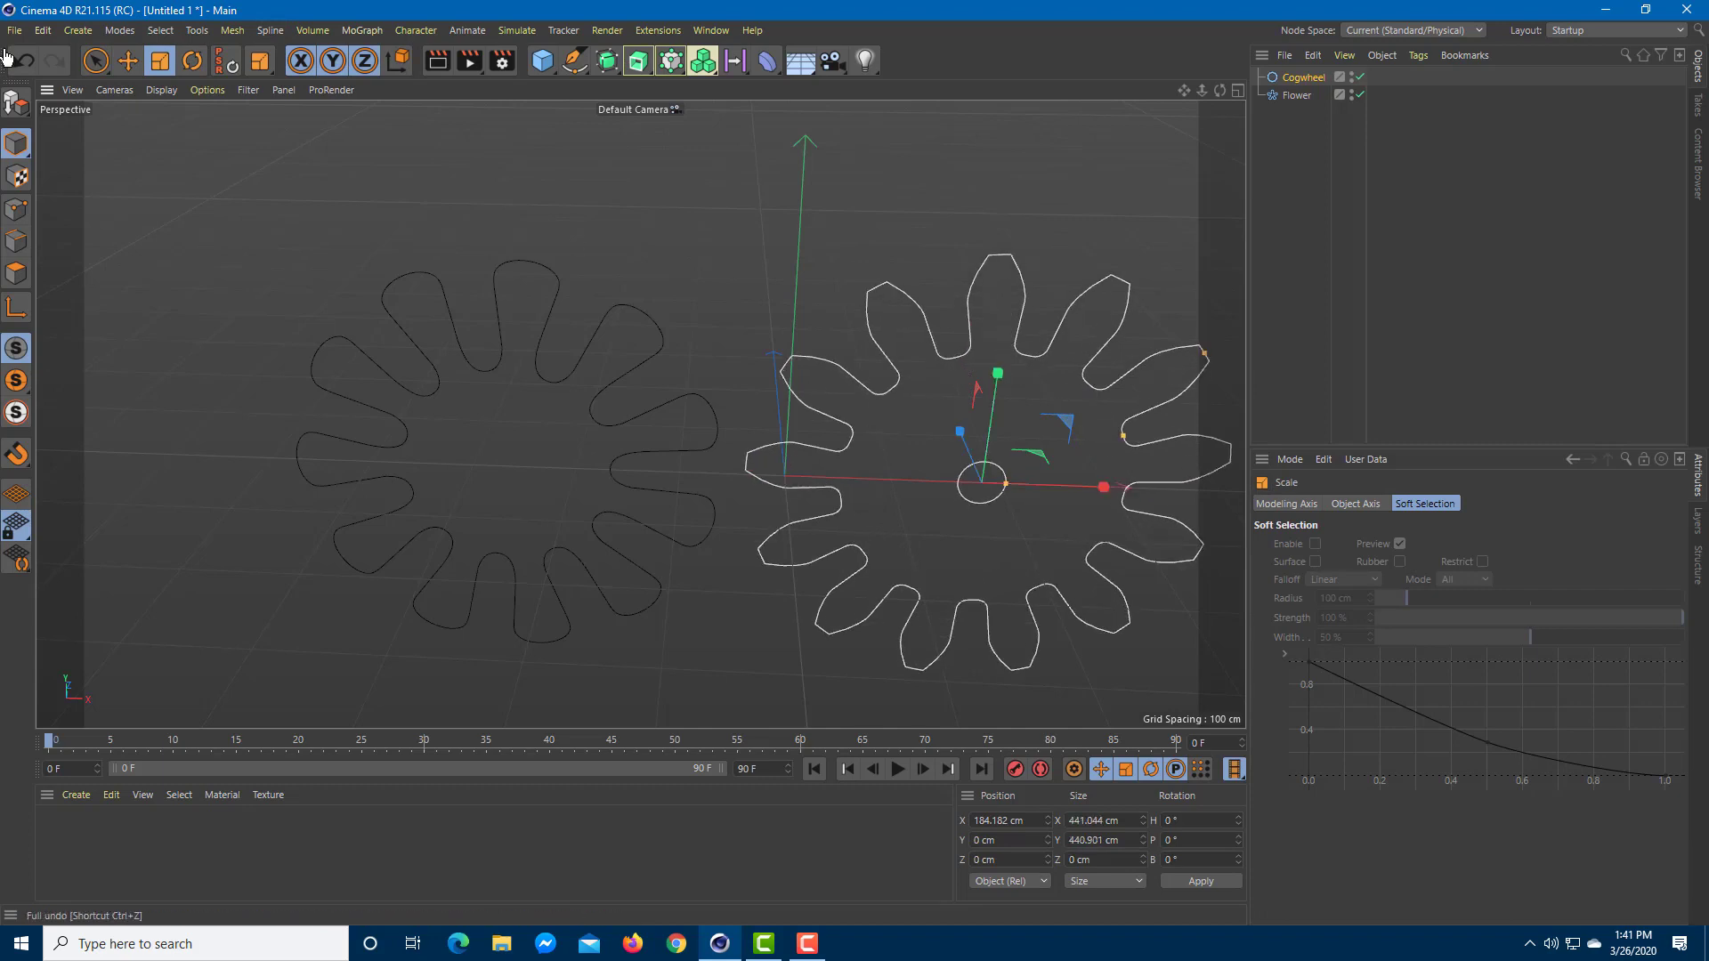
left_click(95, 61)
left_click(564, 219)
left_click_drag(520, 241, 939, 572)
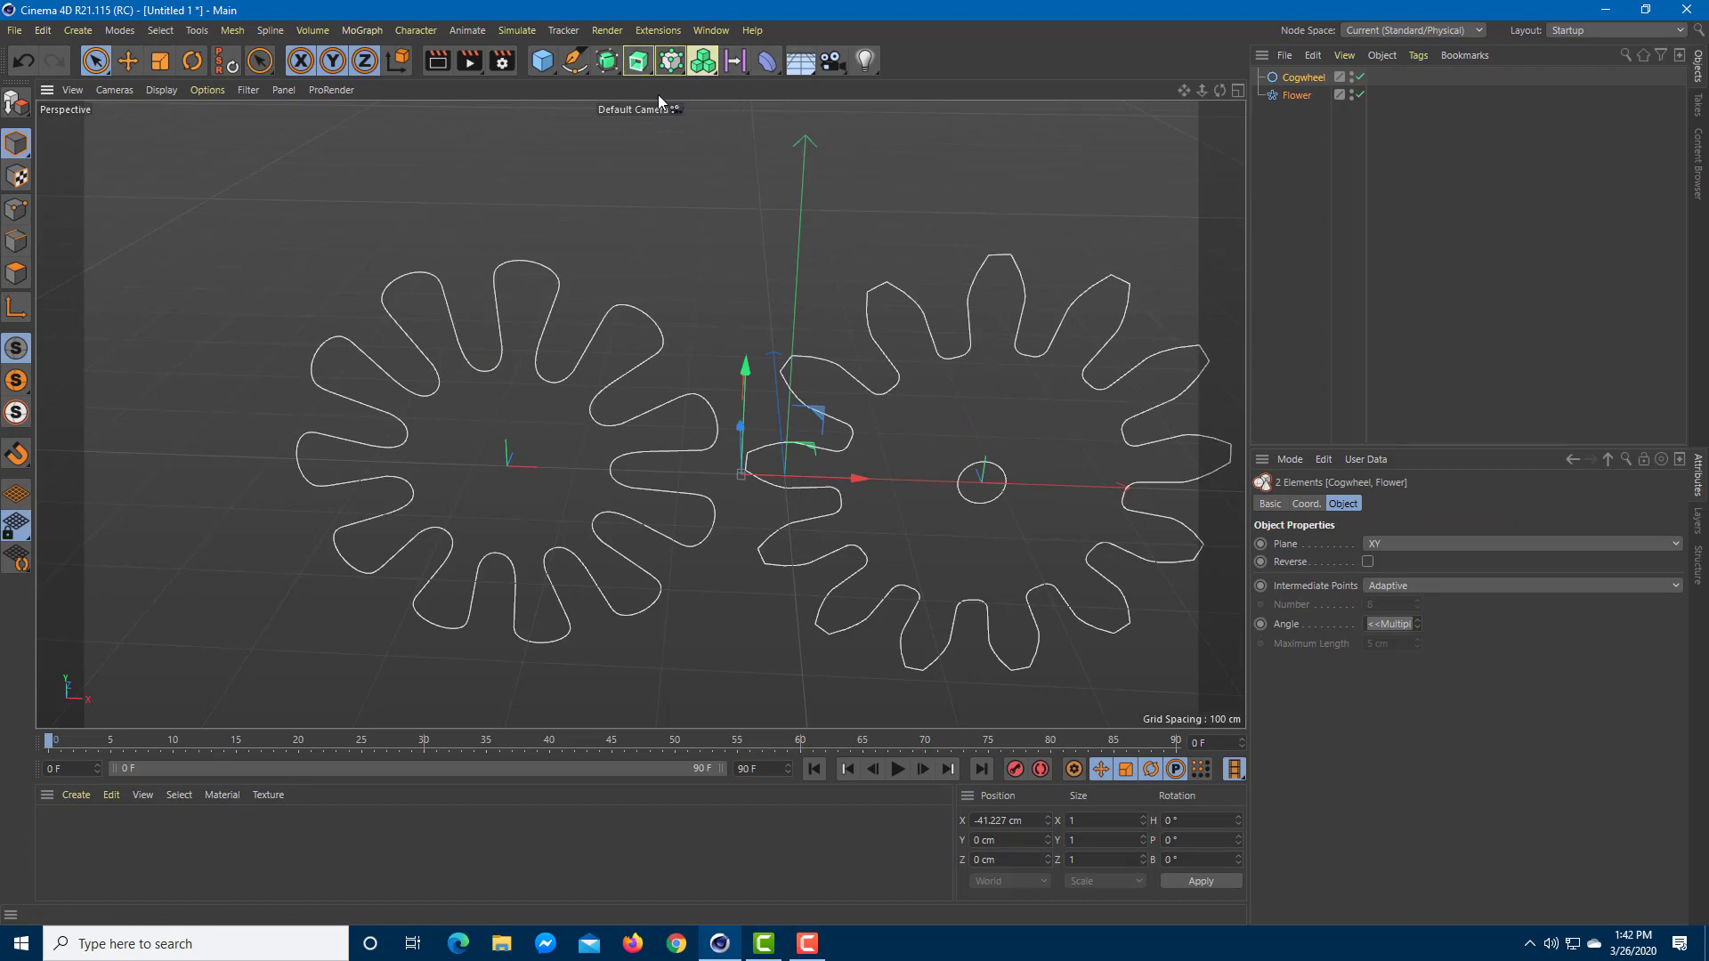
Add a Spline Mask and parent the Cogwheel and Flower splines under it.
left_click(614, 68)
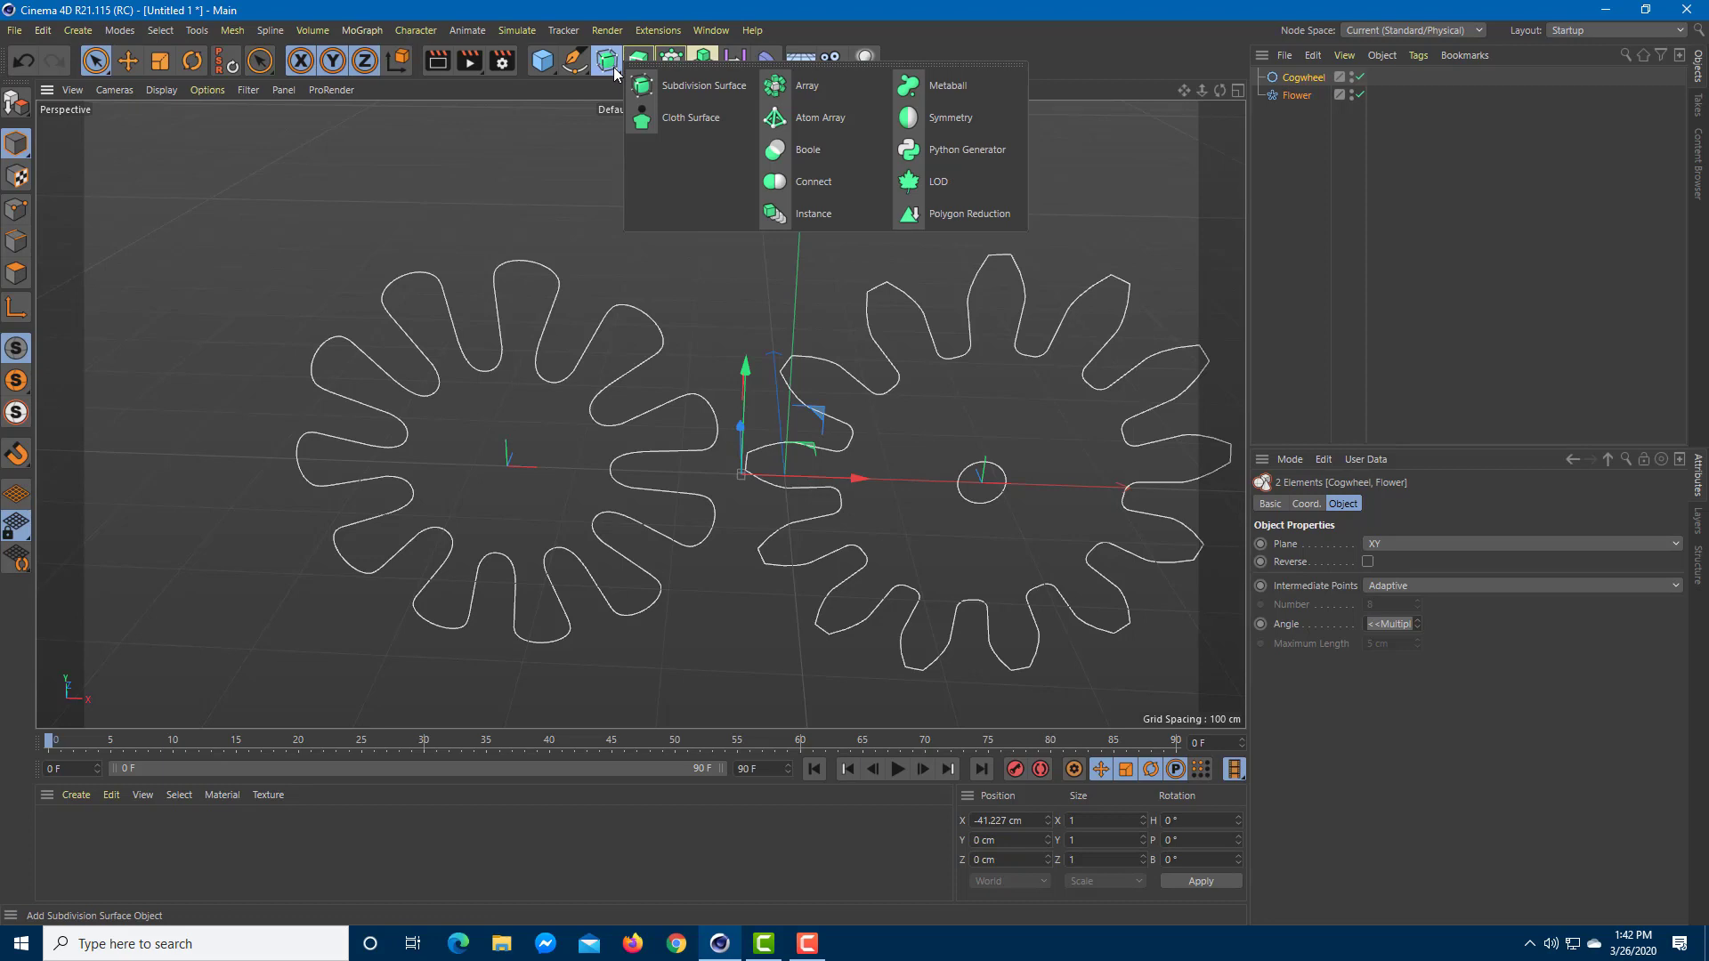
left_click(638, 65)
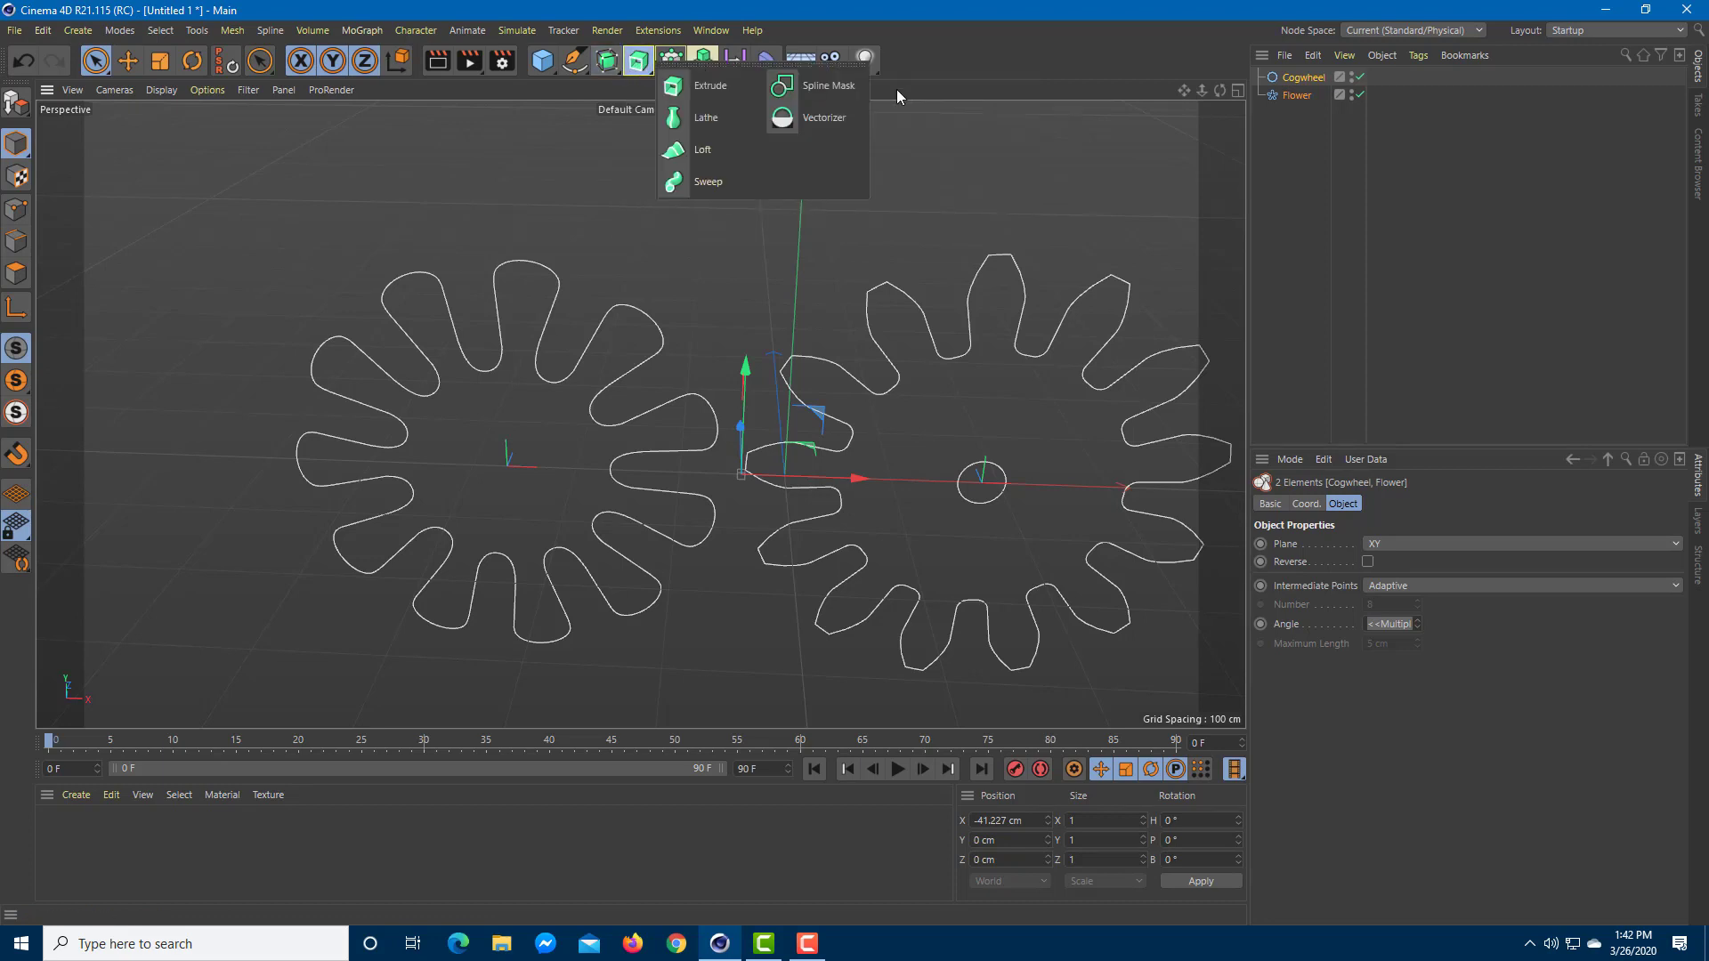
left_click(837, 83)
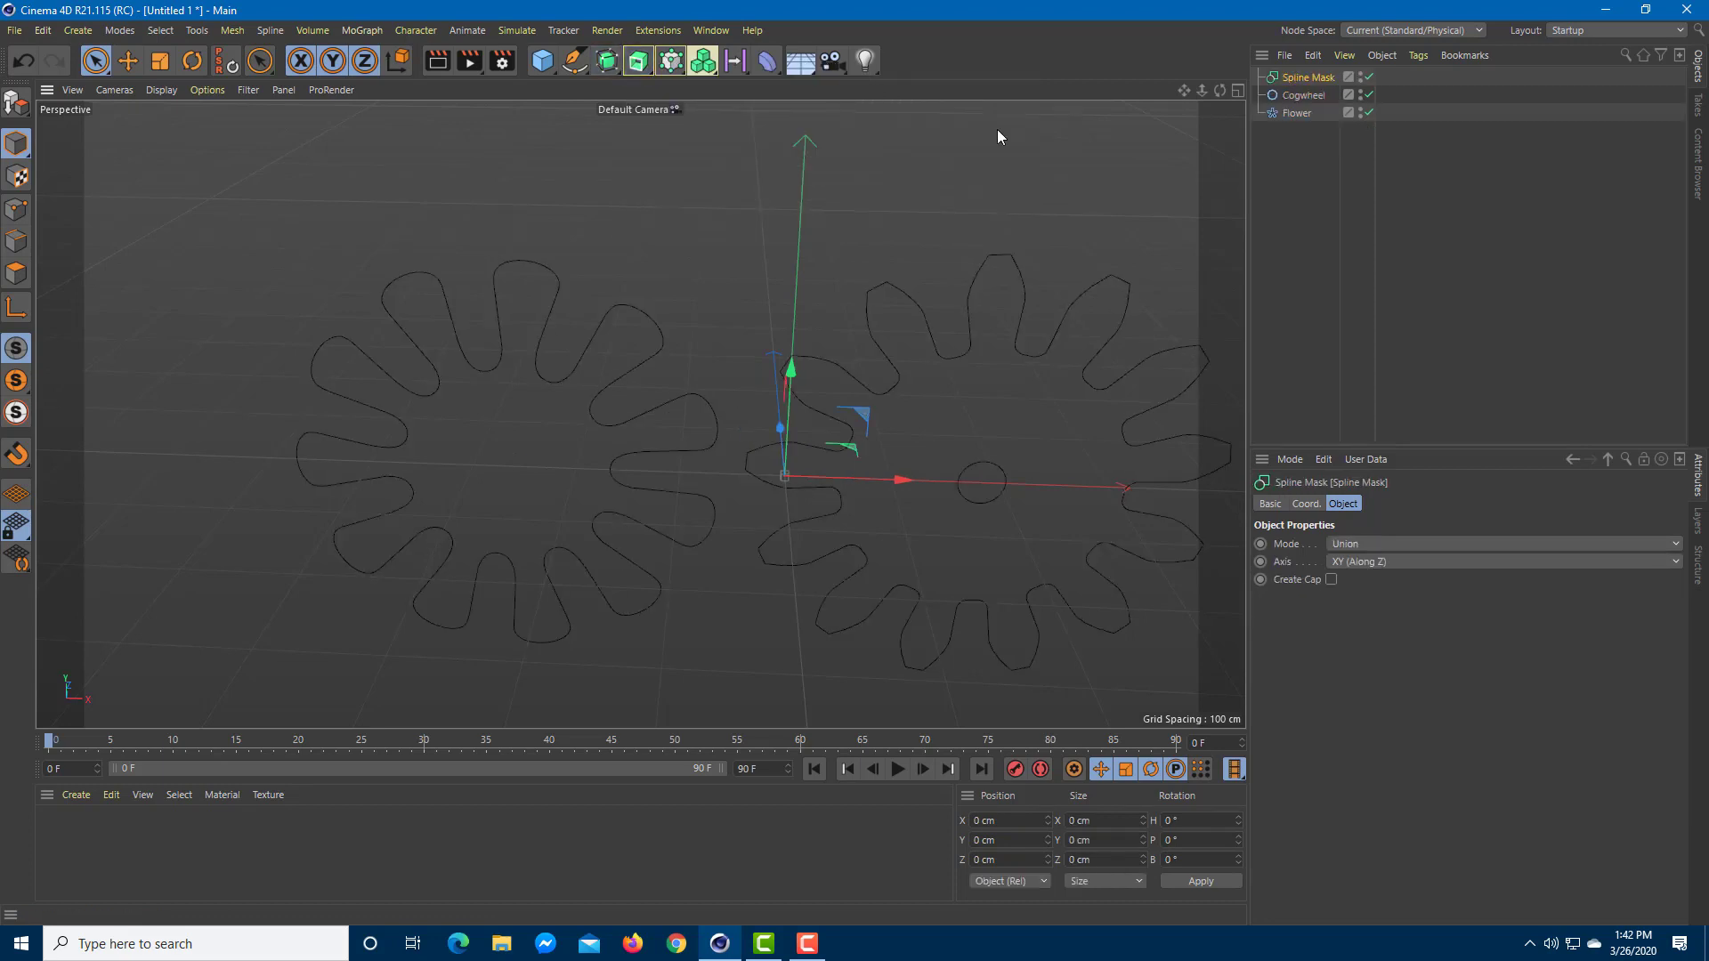
left_click(1304, 94)
left_click(1301, 110, "ctrl")
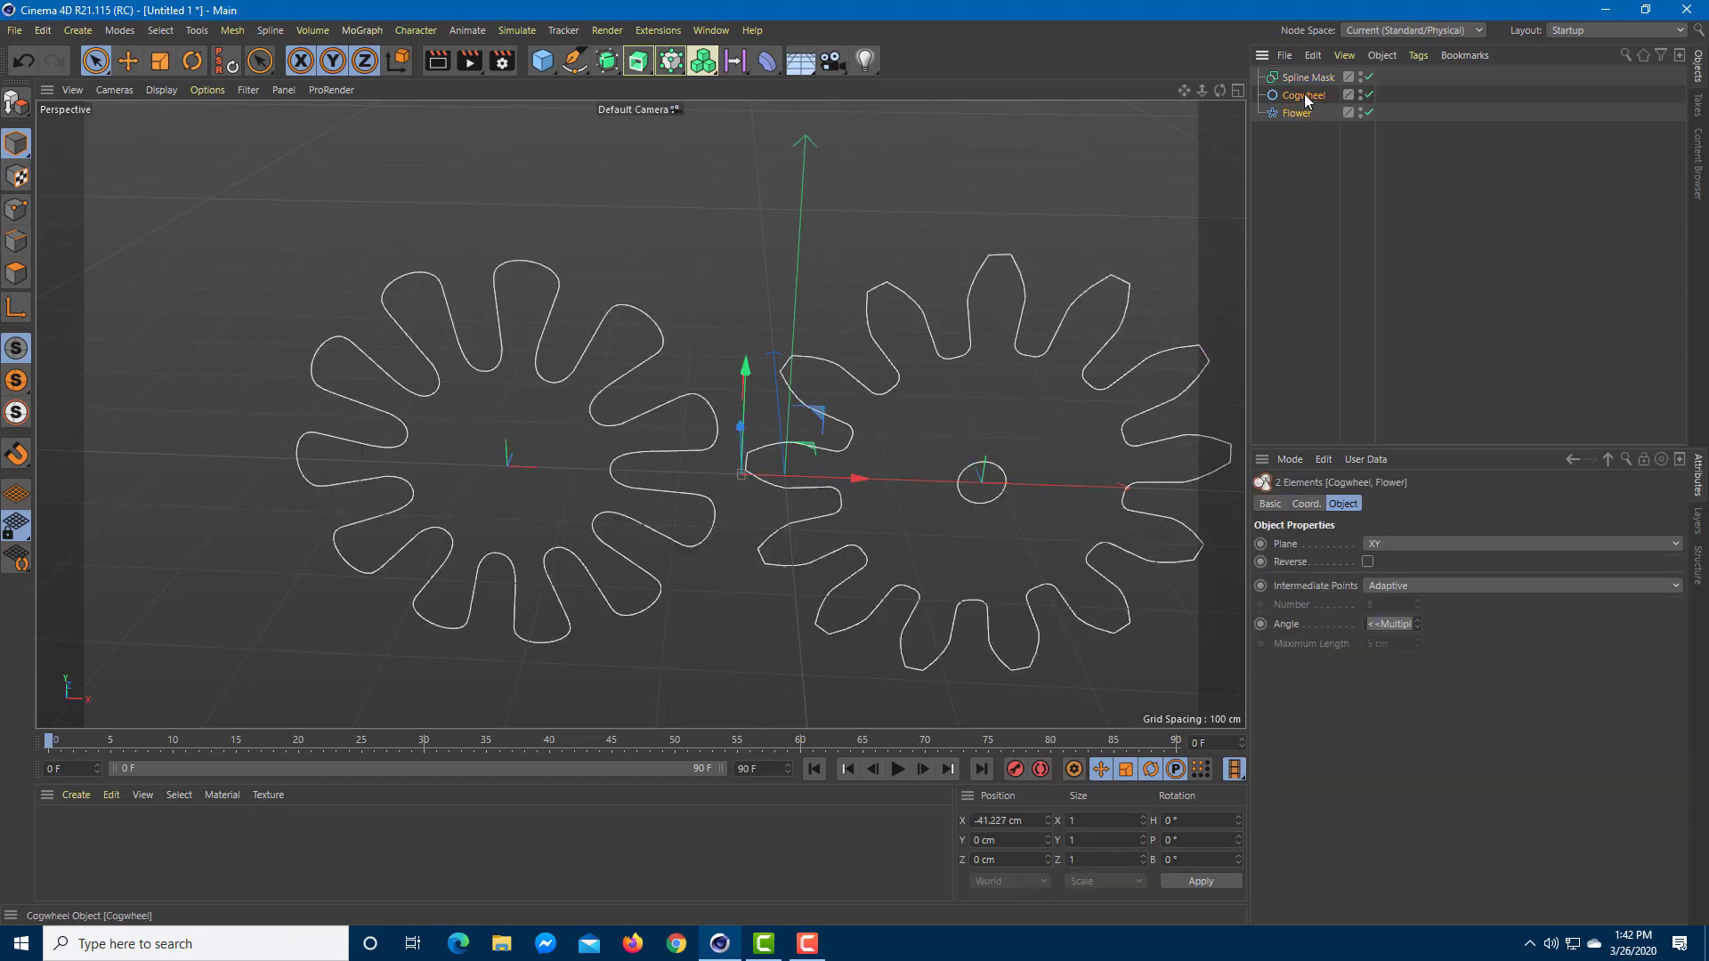
left_click_drag(1305, 98, 1308, 82)
left_click(1309, 134)
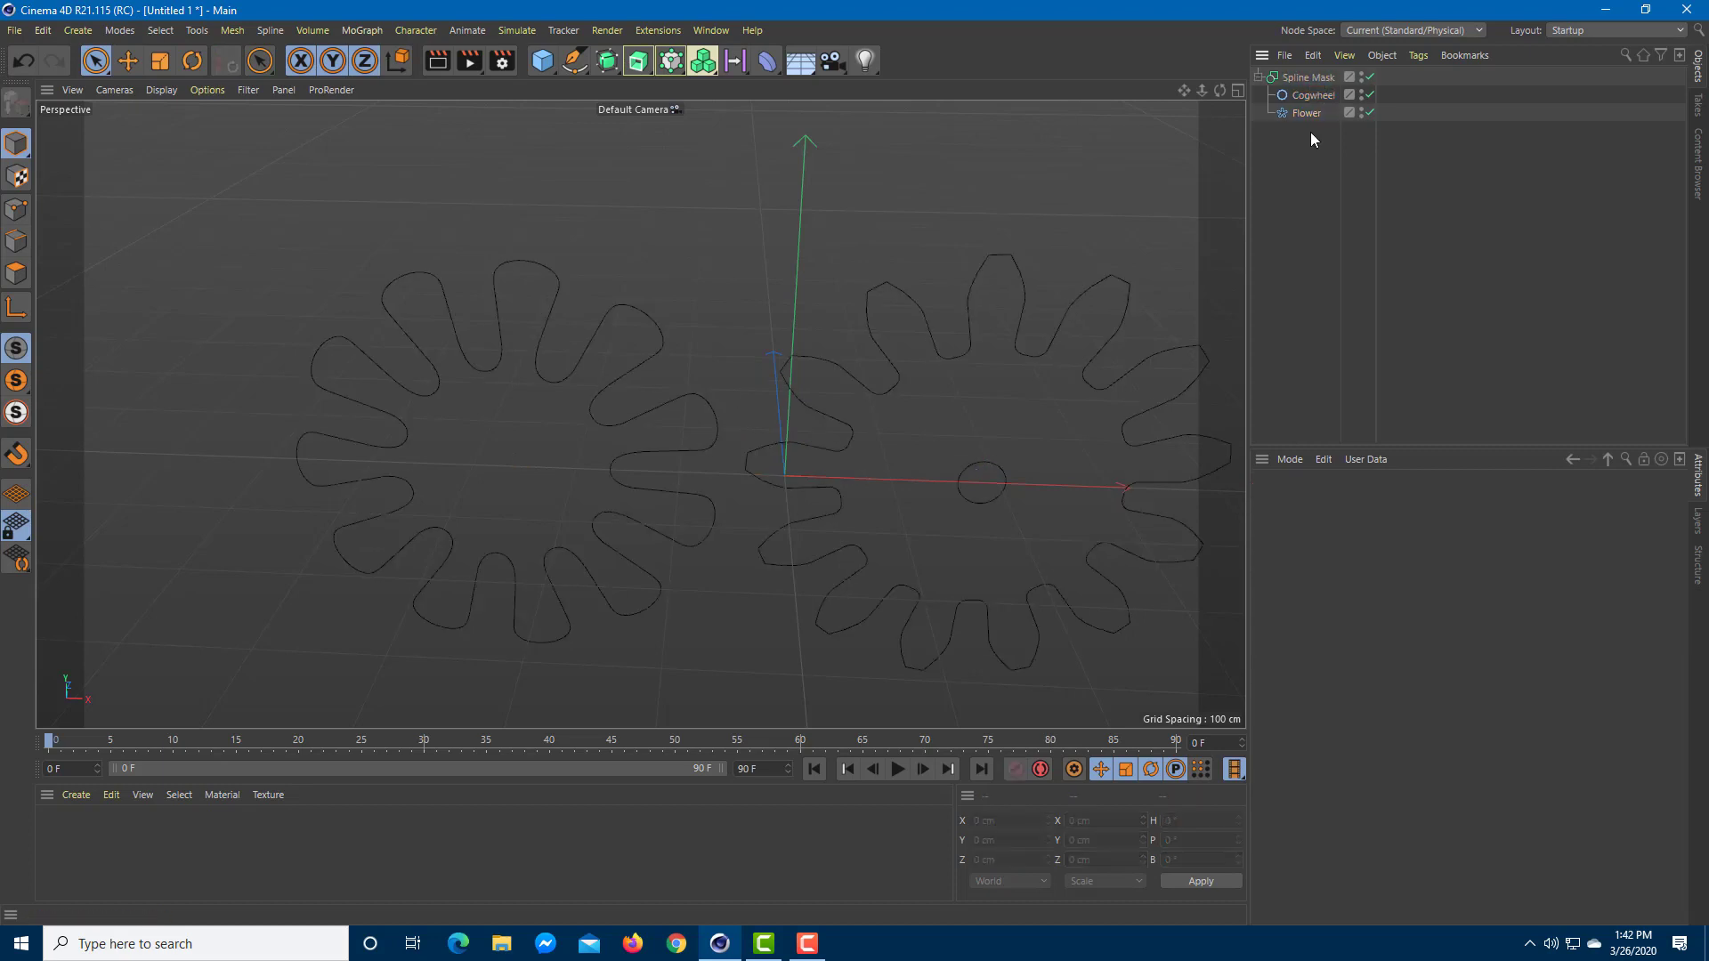
Slide the Flower to X −77.259 cm over the cogwheel, keeping it under the Spline Mask.
left_click(1312, 93)
left_click(1307, 114)
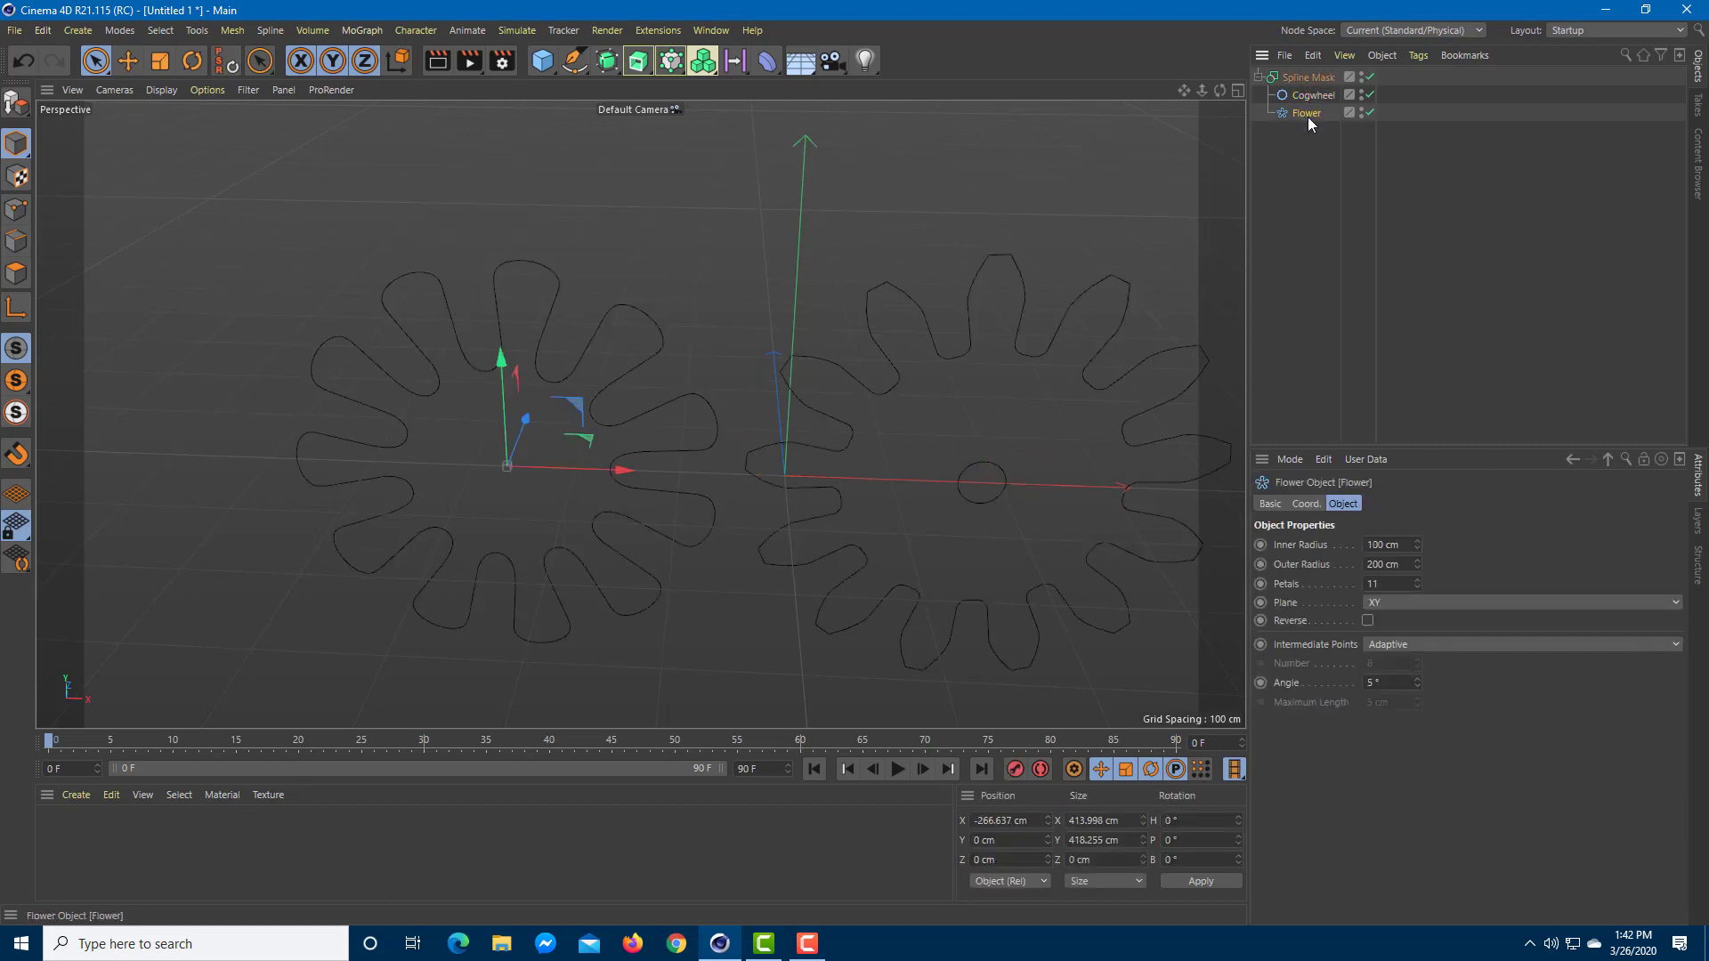
mouse_move(616, 470)
left_mouse_down()
mouse_move(712, 486)
mouse_move(591, 480)
mouse_move(773, 531)
mouse_move(610, 485)
left_mouse_up()
left_click_drag(1290, 116, 1296, 168)
left_click_drag(606, 470, 754, 477)
left_click(886, 295)
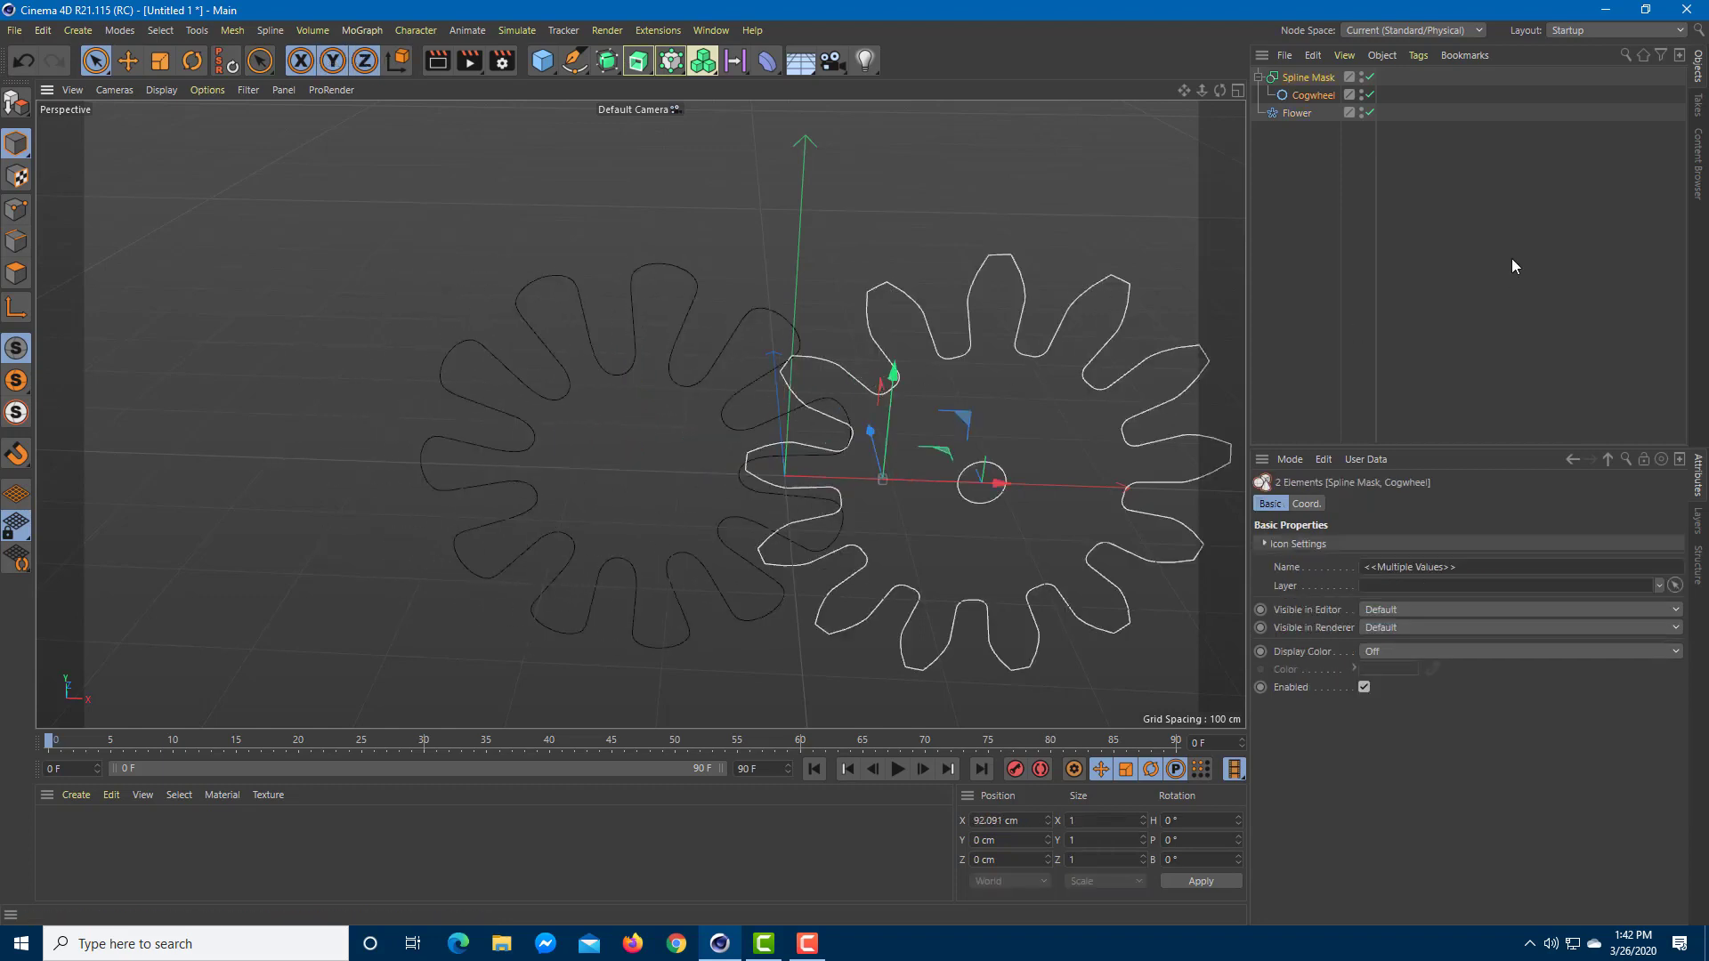
left_click(1323, 130)
left_click_drag(1305, 76, 1306, 80)
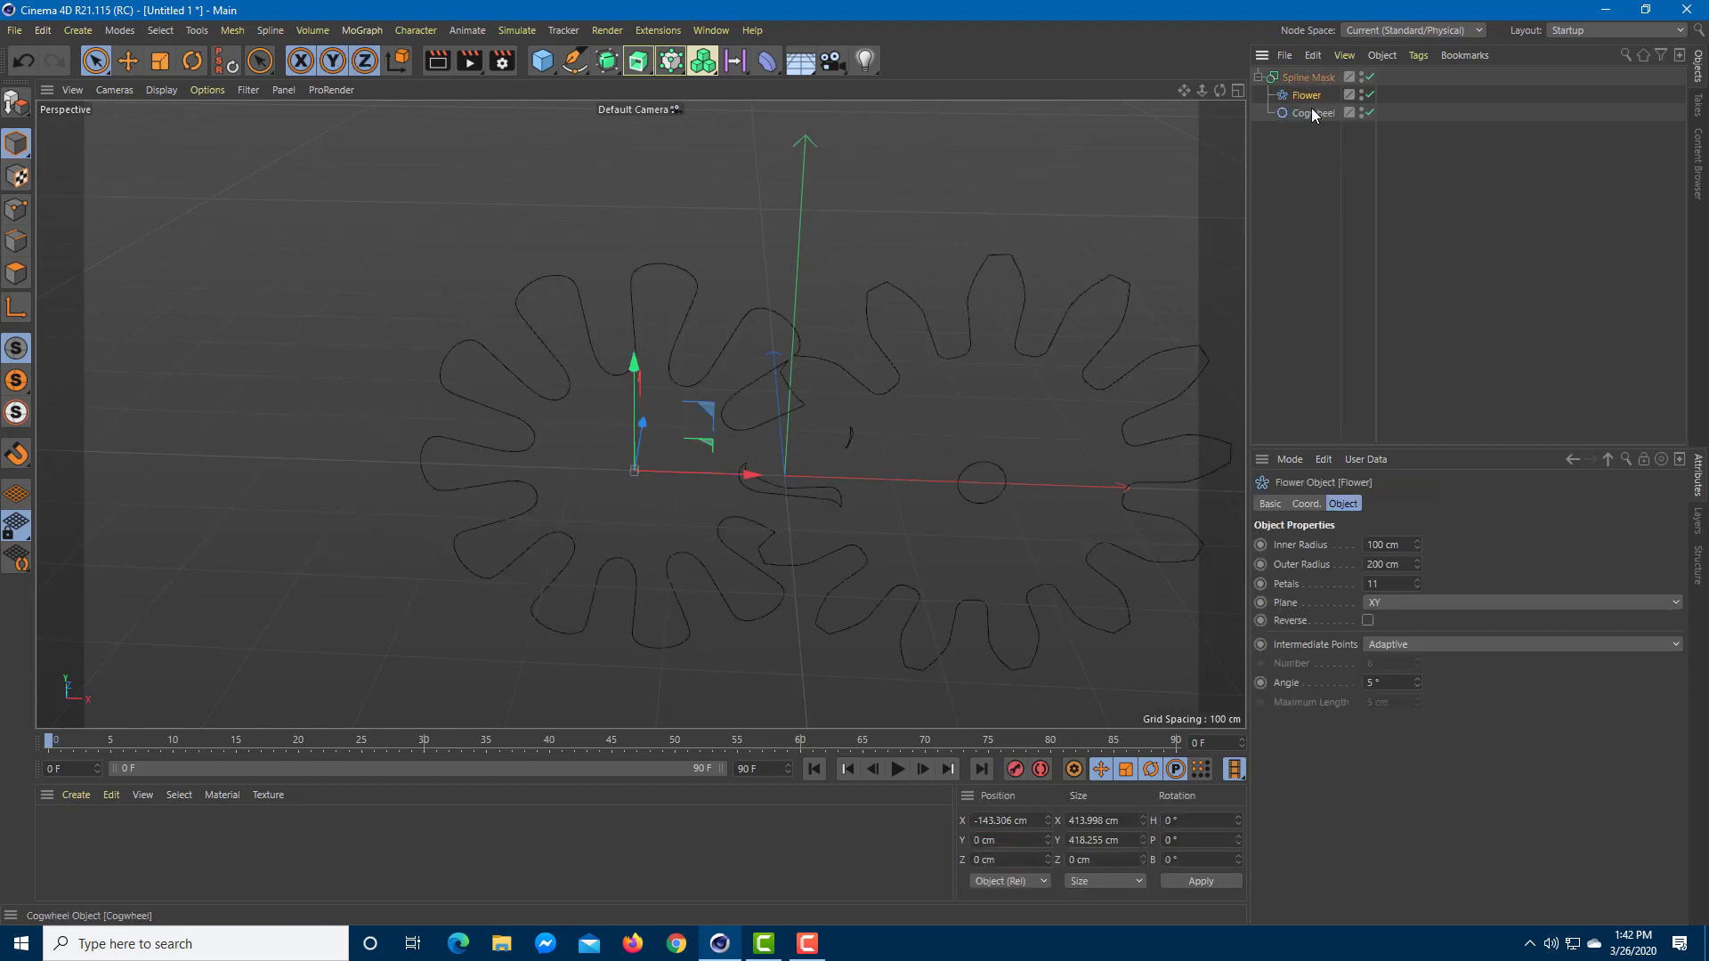
left_click_drag(752, 476, 808, 533)
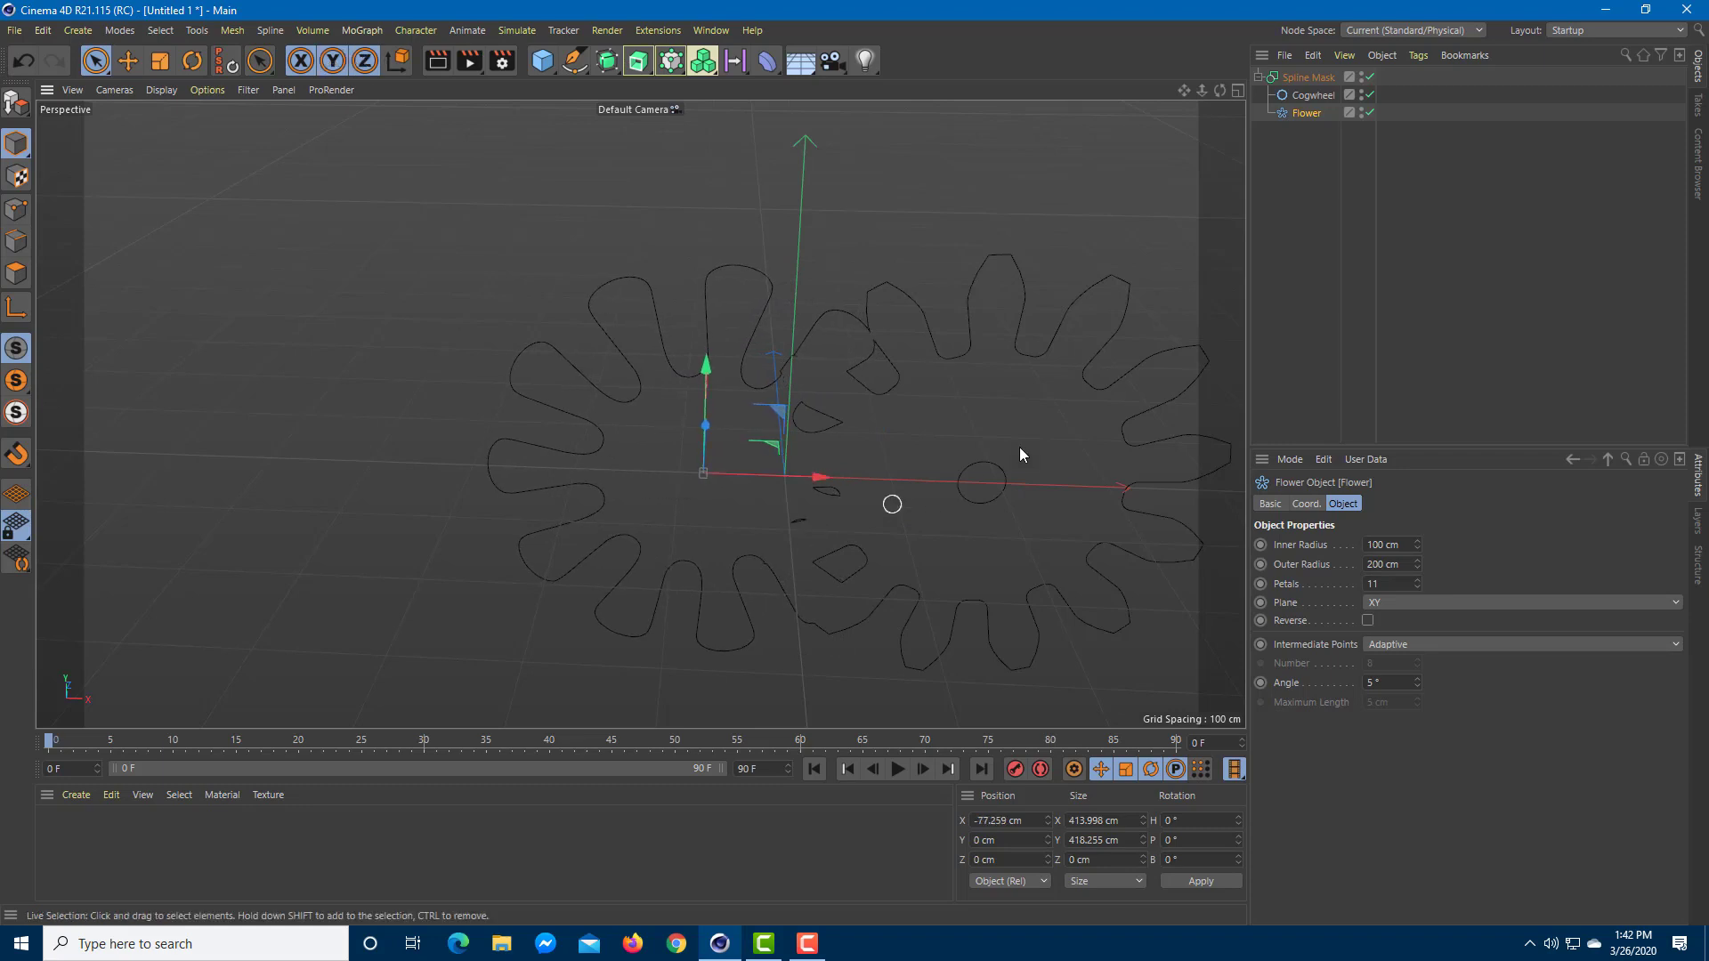
left_click(1315, 78)
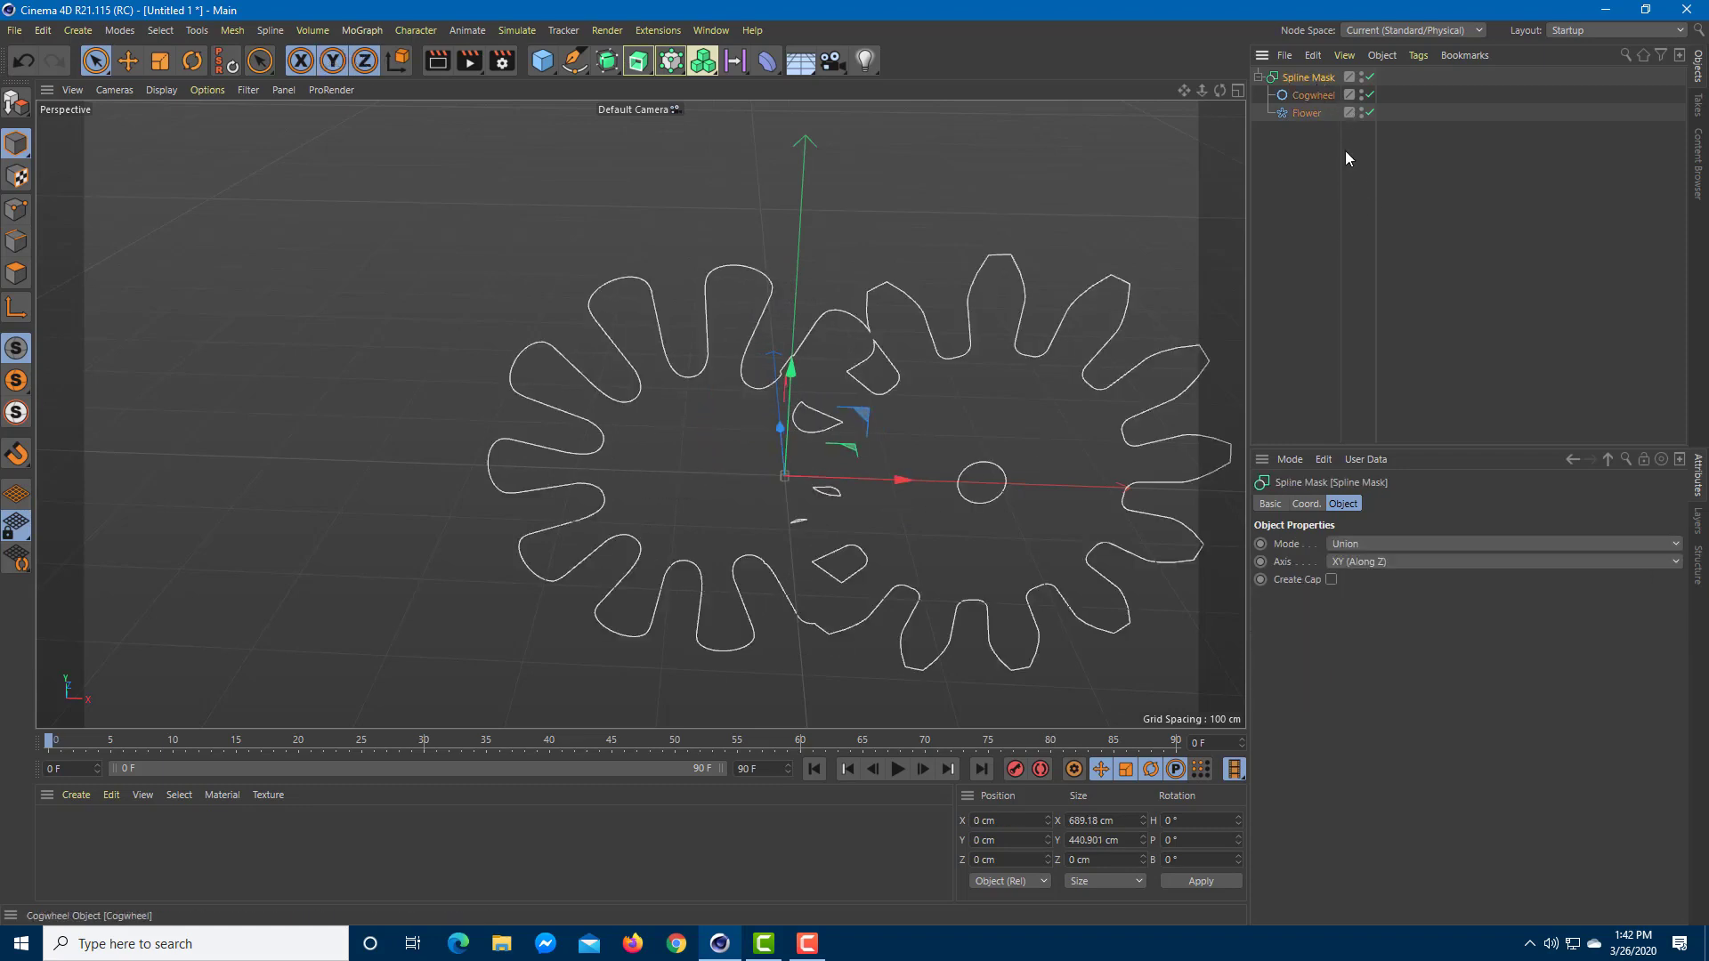
left_click(1365, 545)
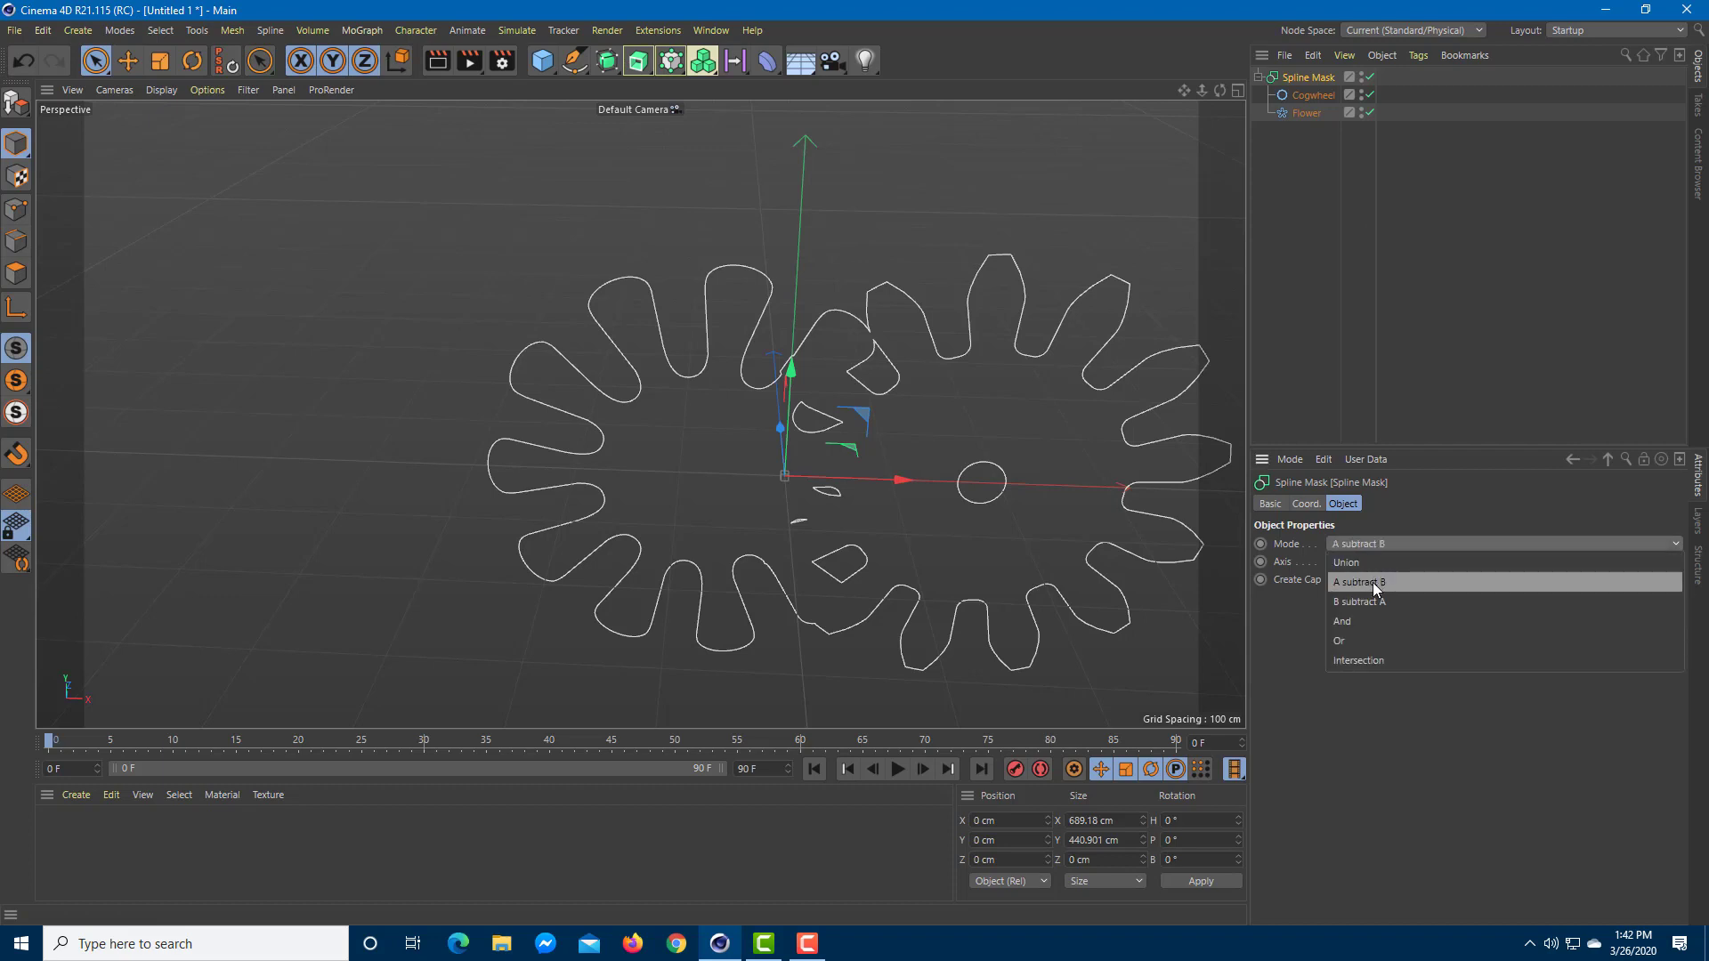
left_click(1372, 582)
left_click(1376, 545)
left_click(1370, 600)
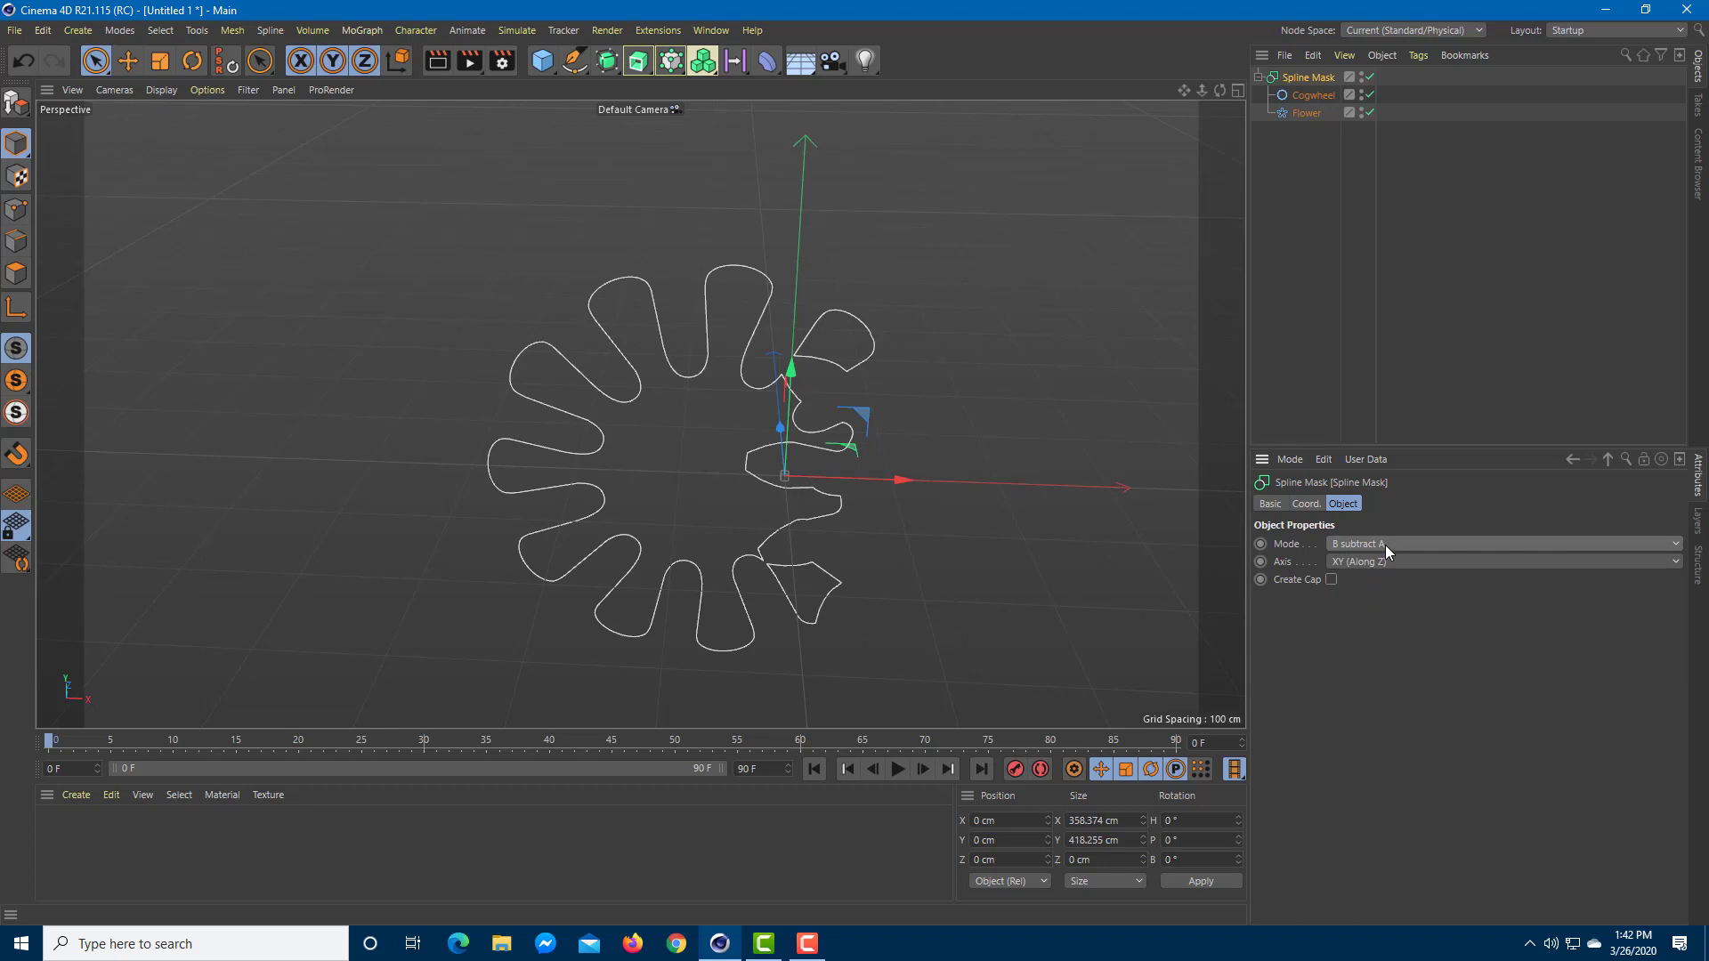
left_click(1378, 546)
left_click(1357, 621)
left_click(1369, 549)
left_click(1369, 562)
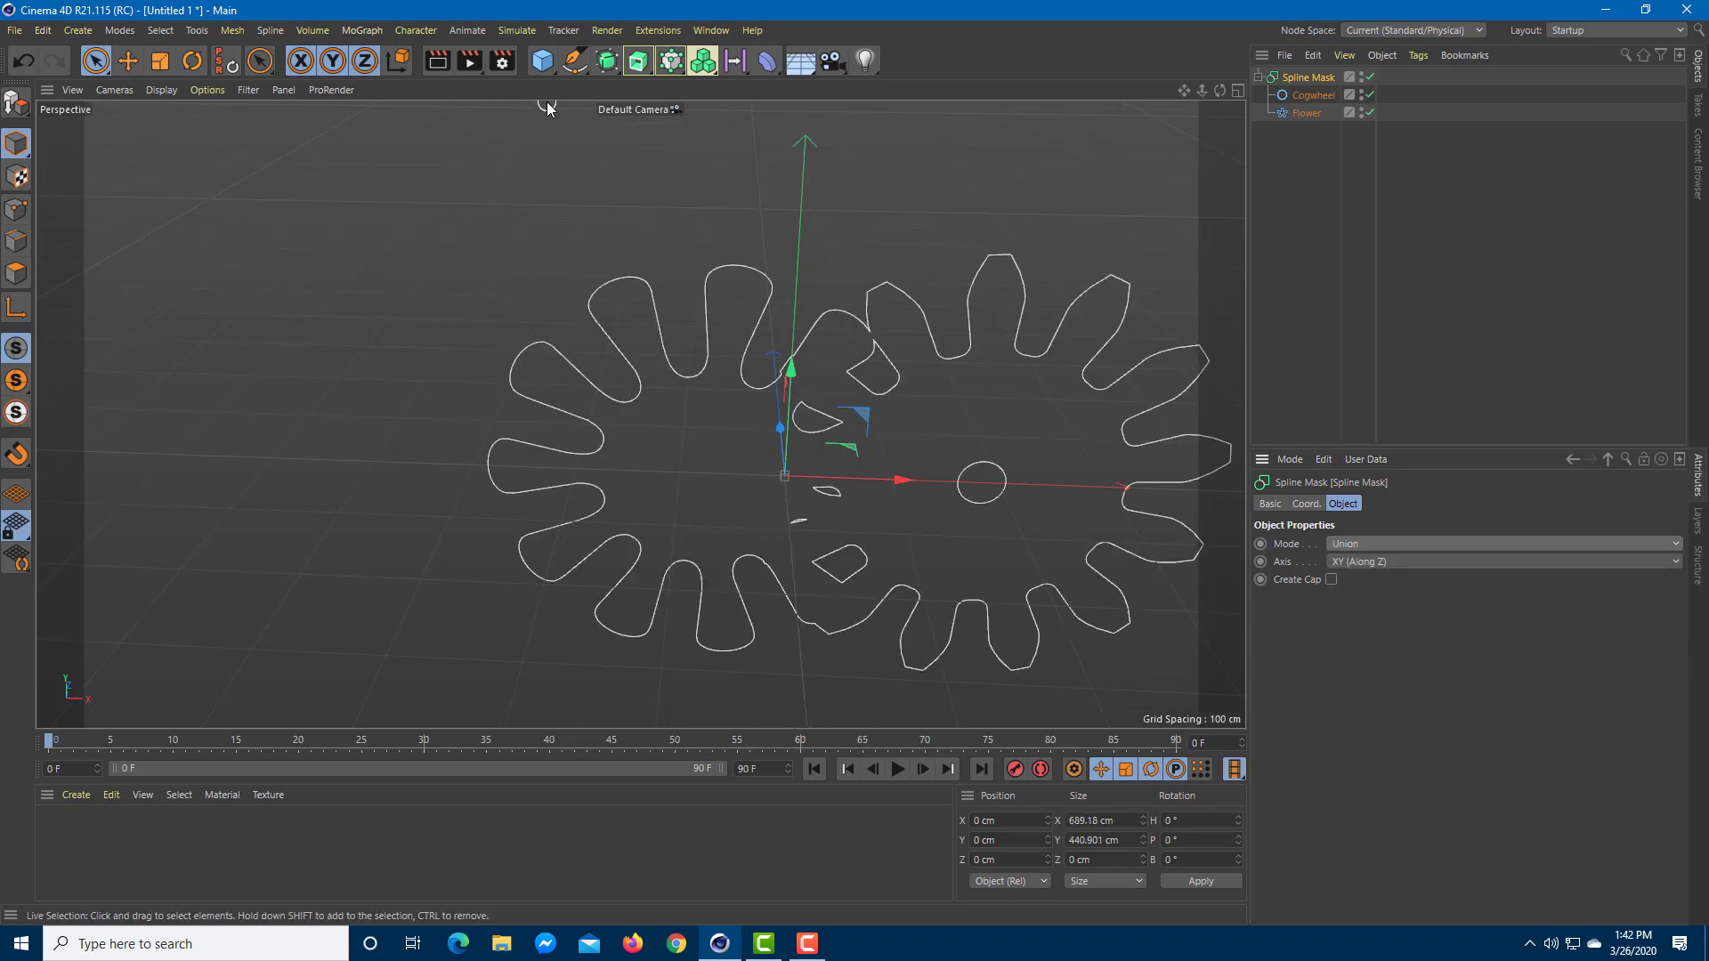
left_click(637, 62)
Extrude the Spline Mask into a 20 cm solid and move the cogwheel left to X 93.123 cm.
left_click(667, 64)
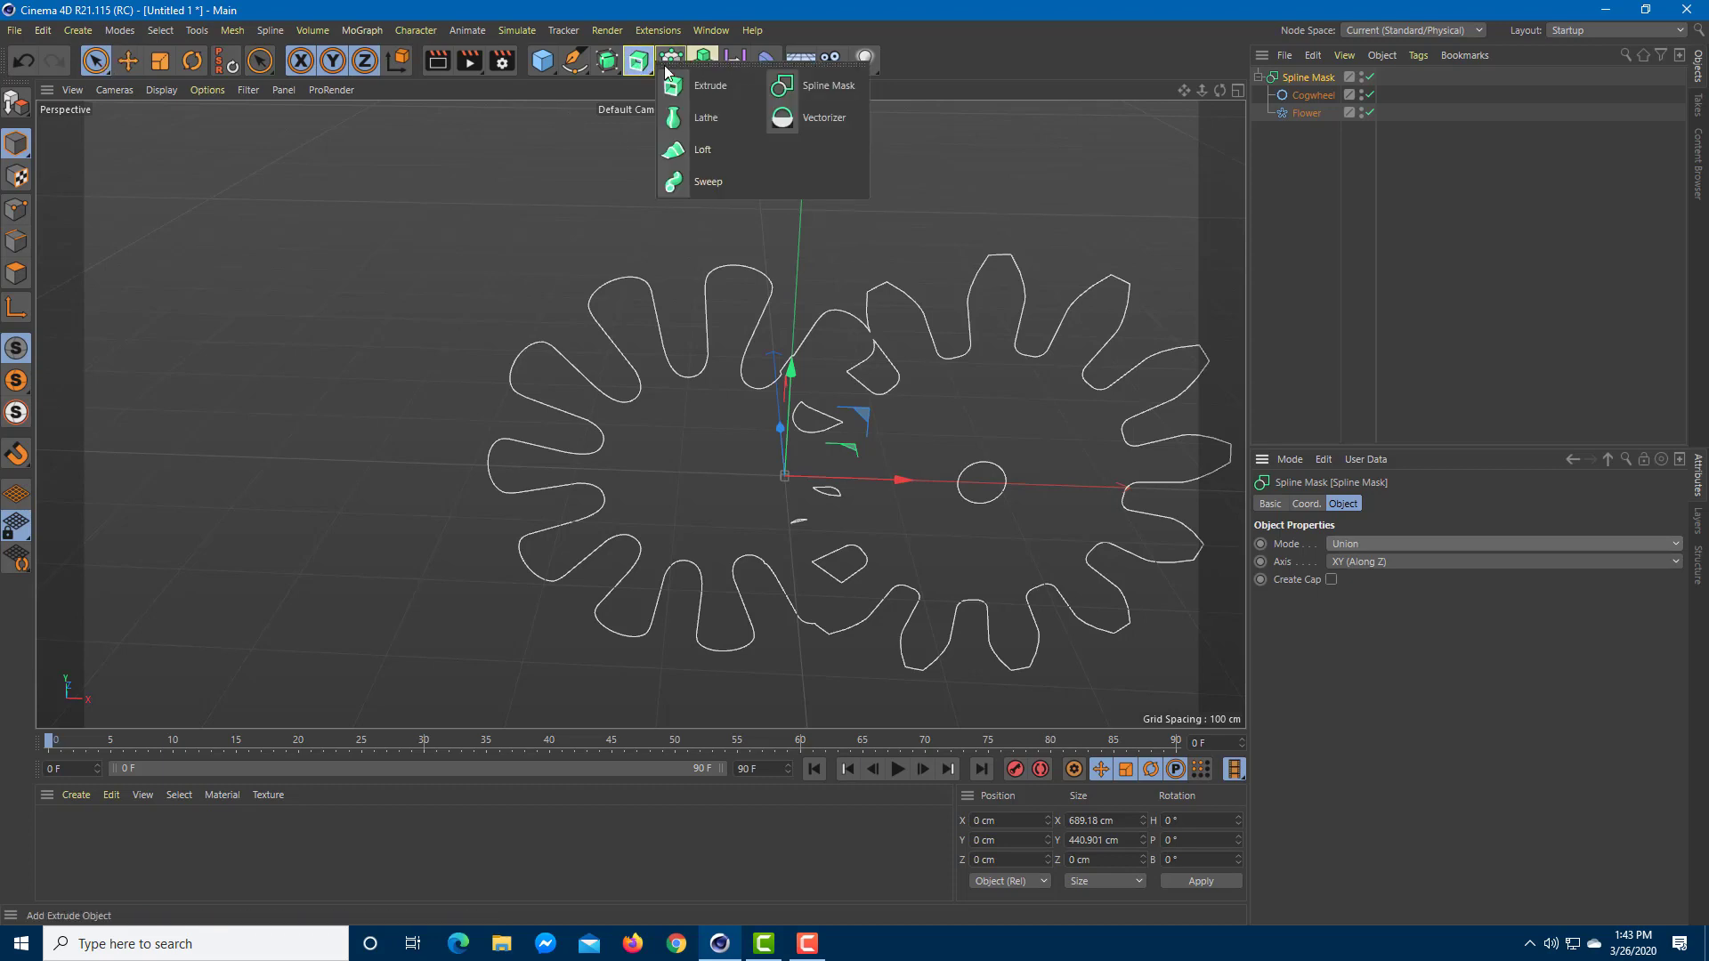
left_click(740, 89)
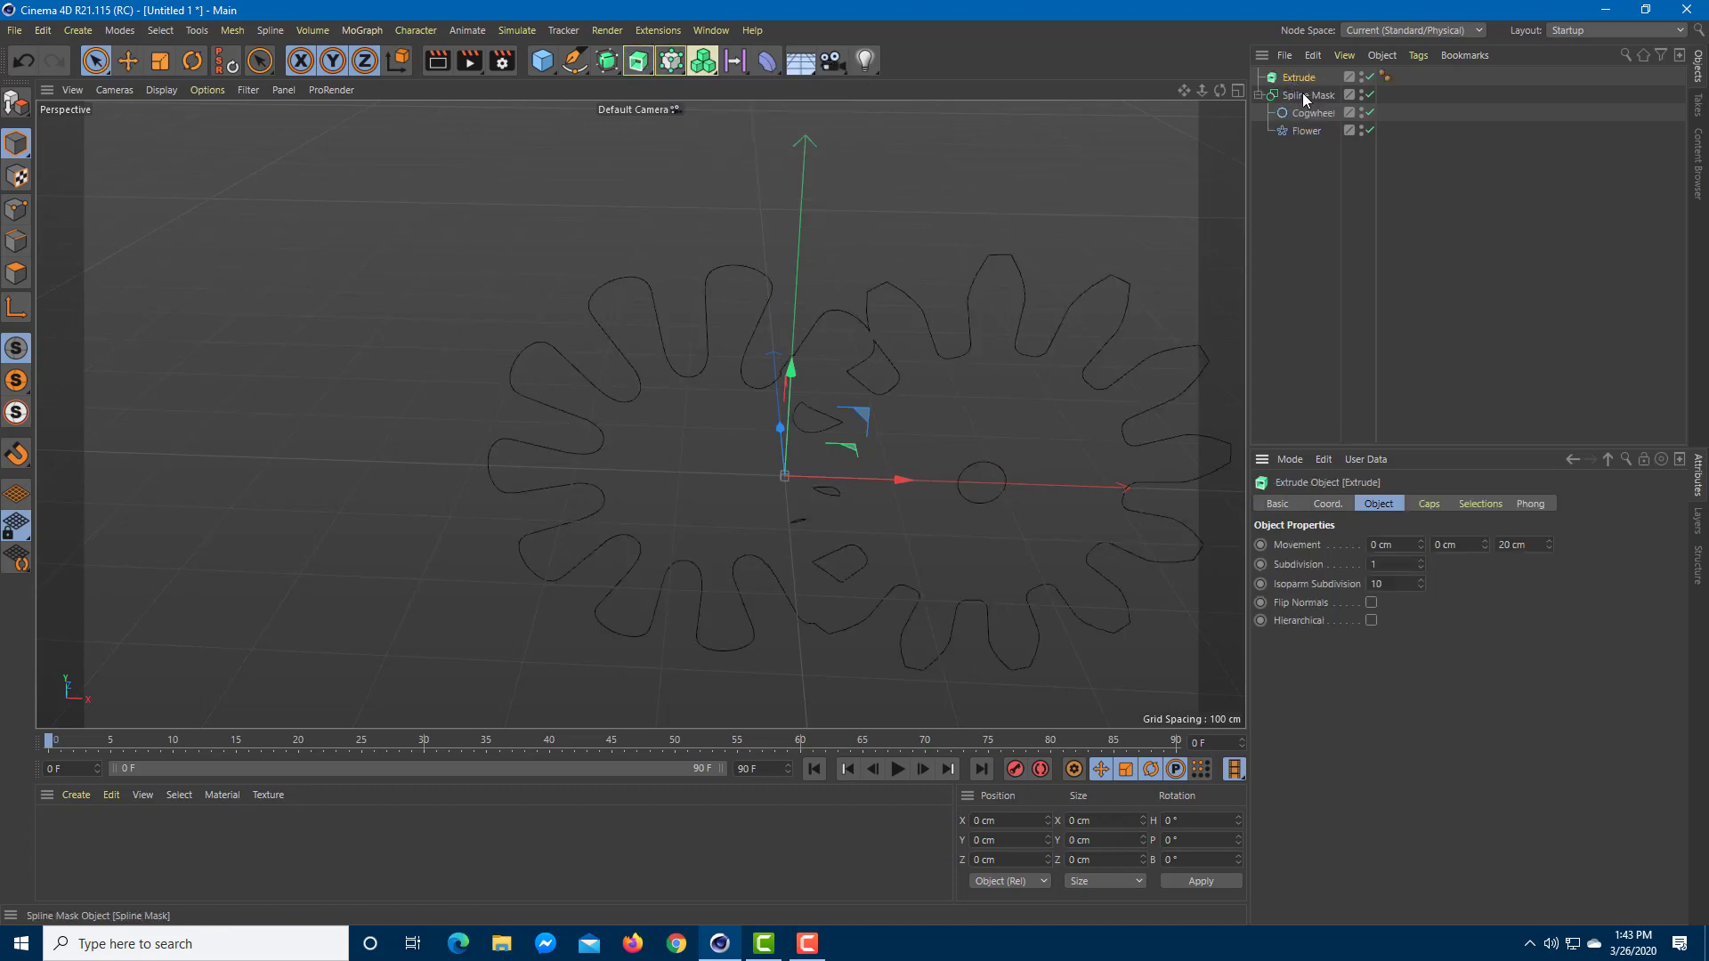
left_click_drag(1307, 94, 1300, 78)
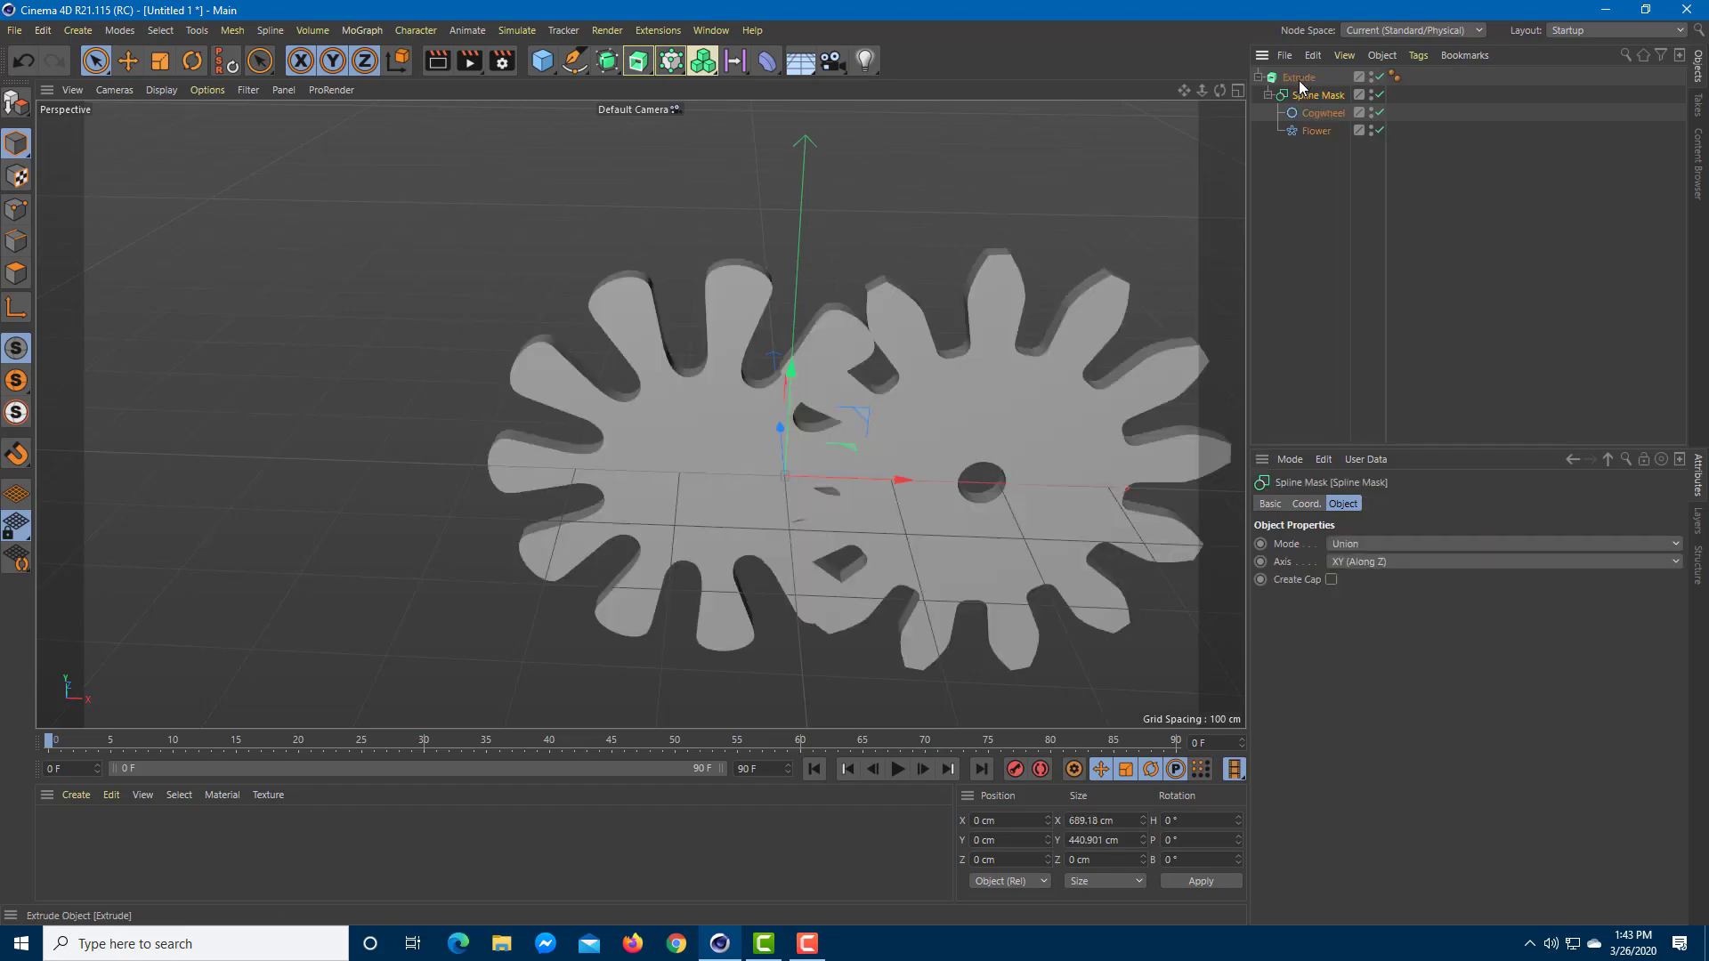
left_click(1321, 113)
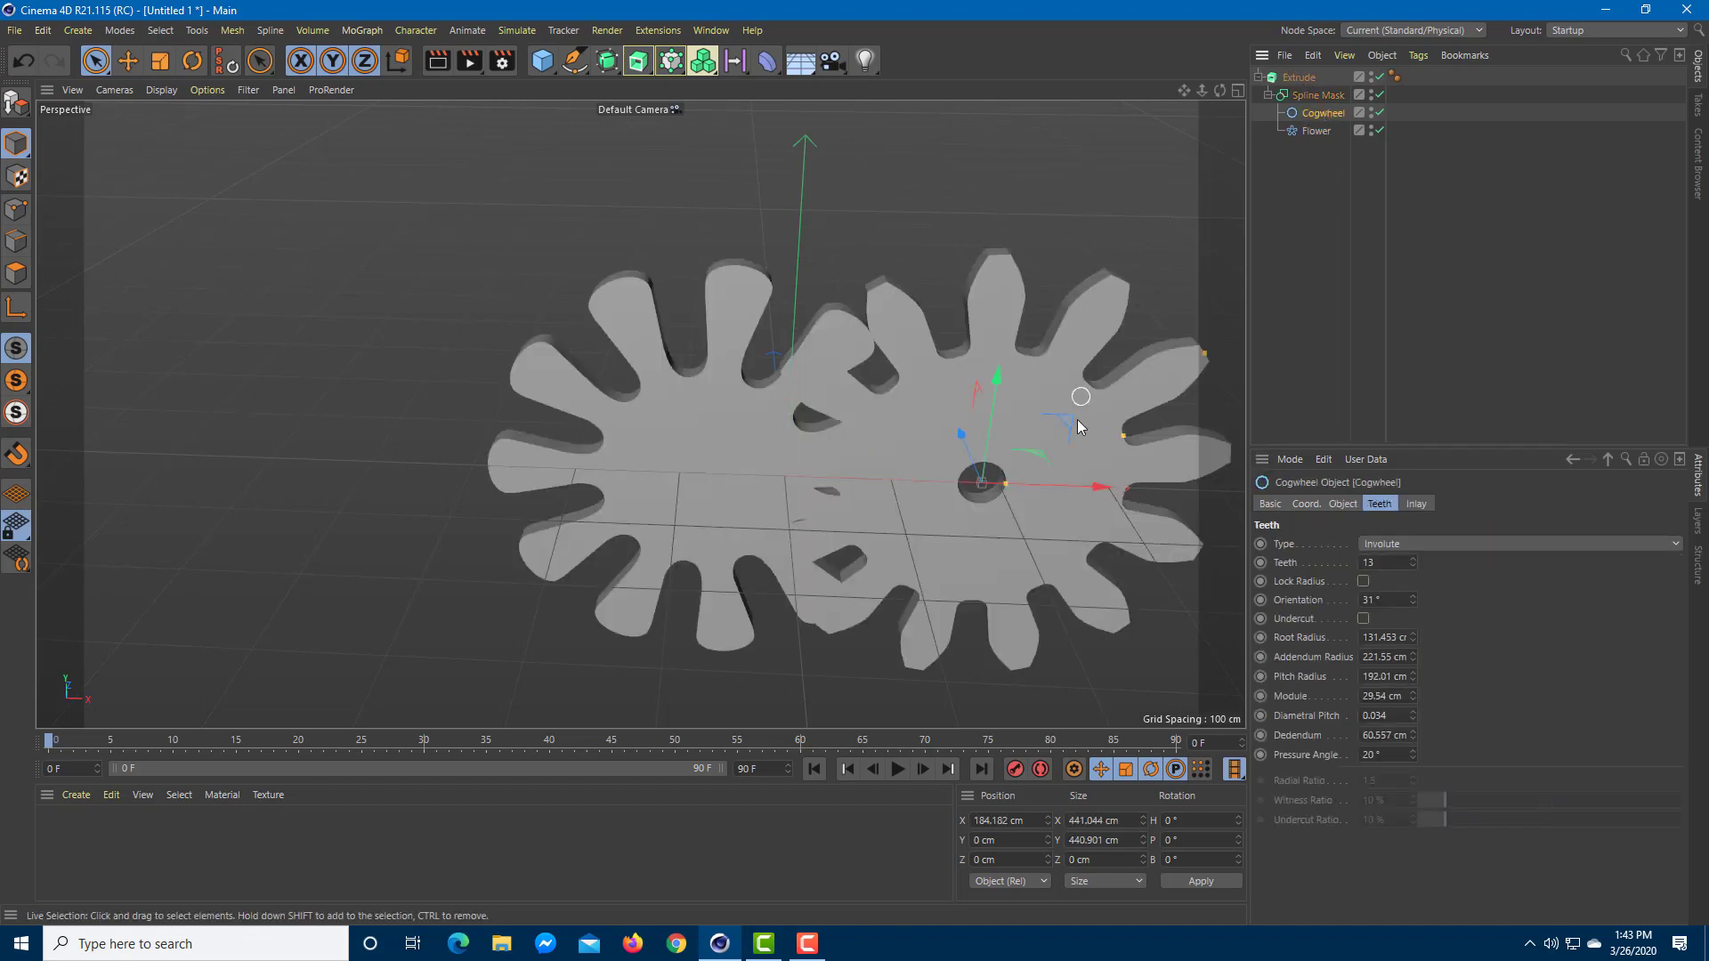
left_click_drag(1095, 488, 981, 518)
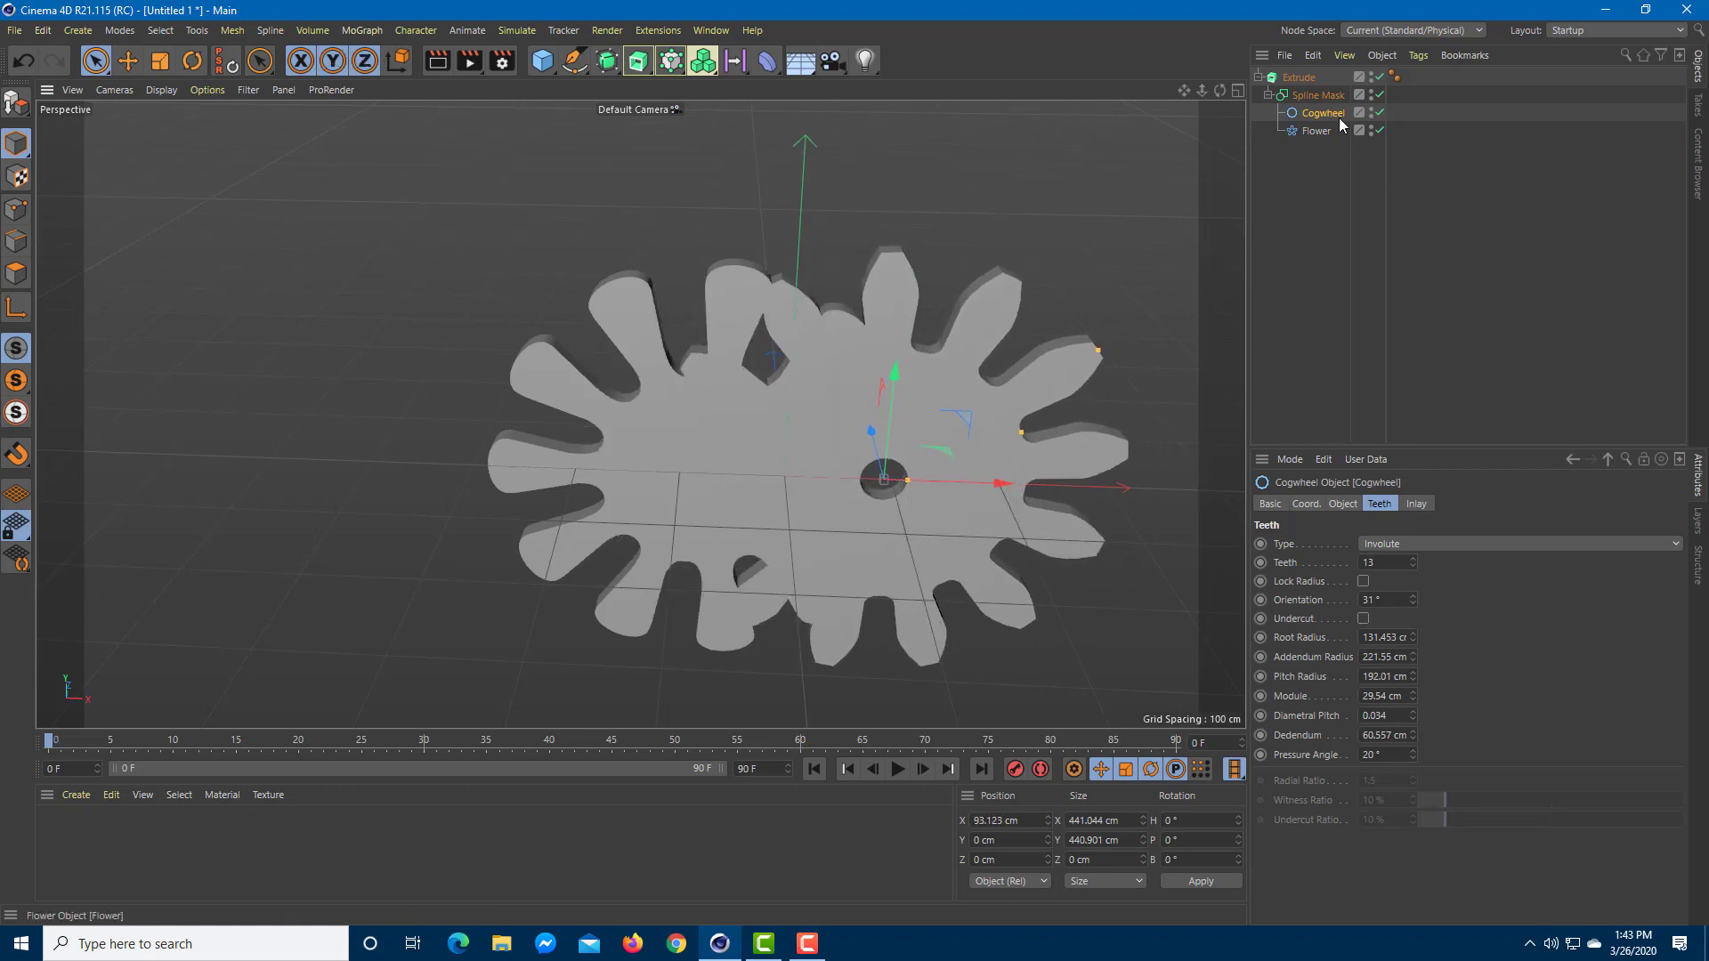
Set the Spline Mask mode to A subtract B.
left_click(1317, 95)
left_click(1347, 540)
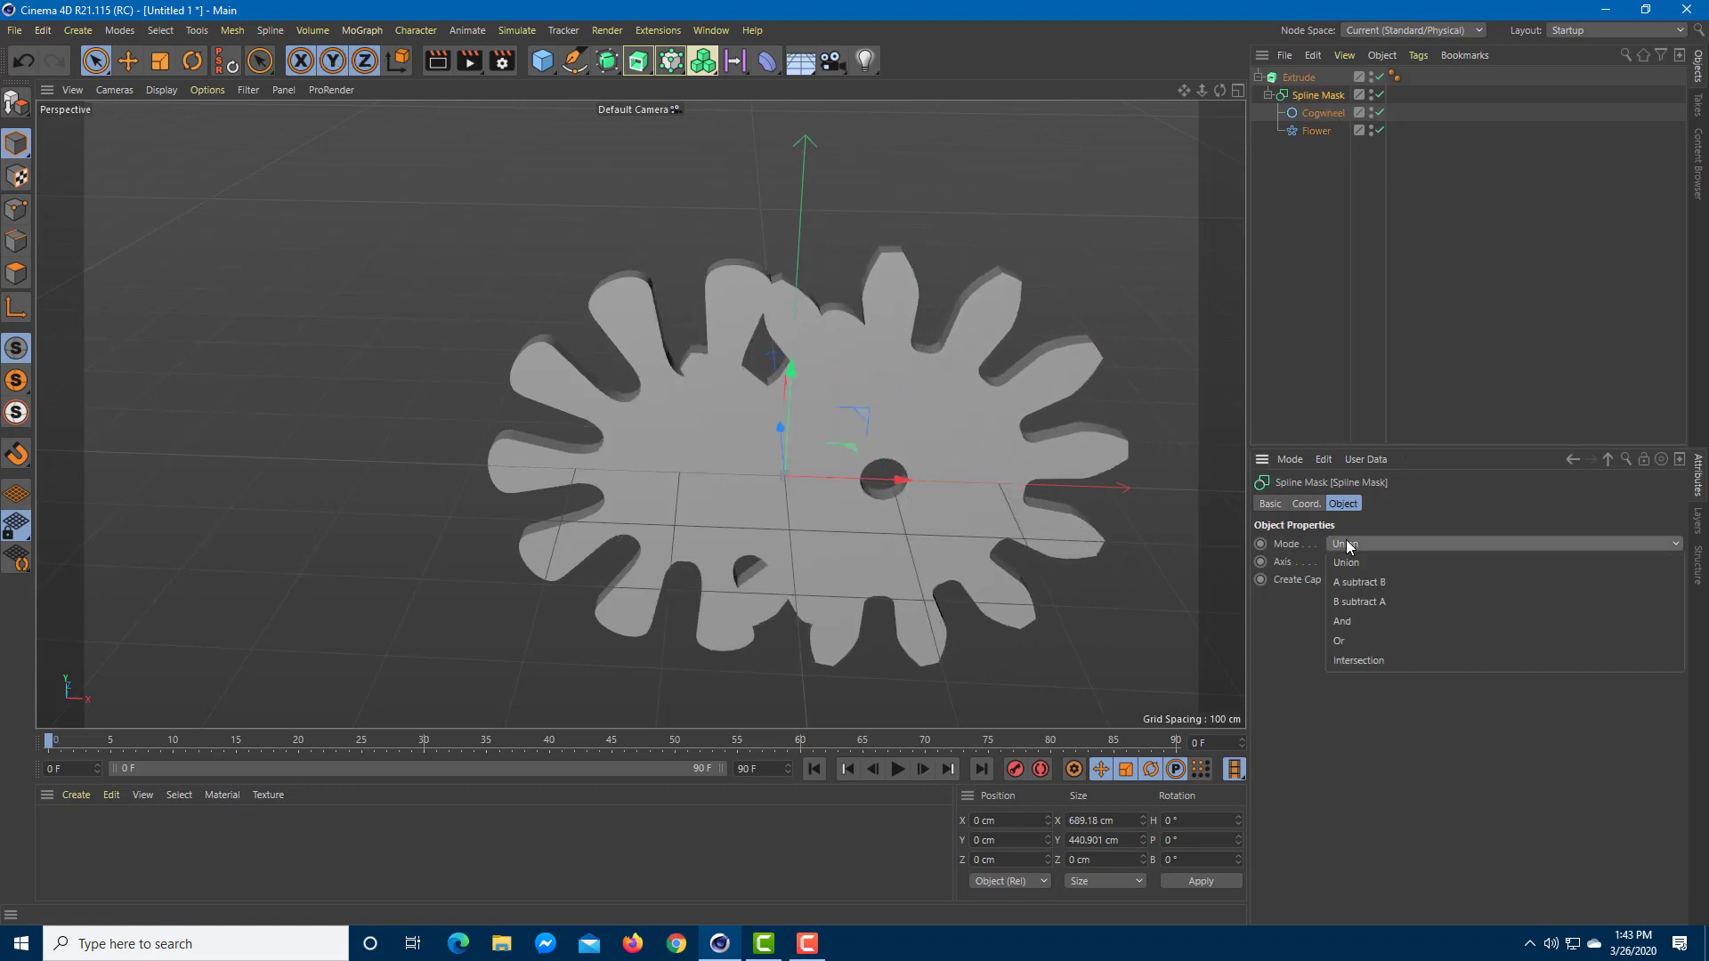
left_click(1359, 583)
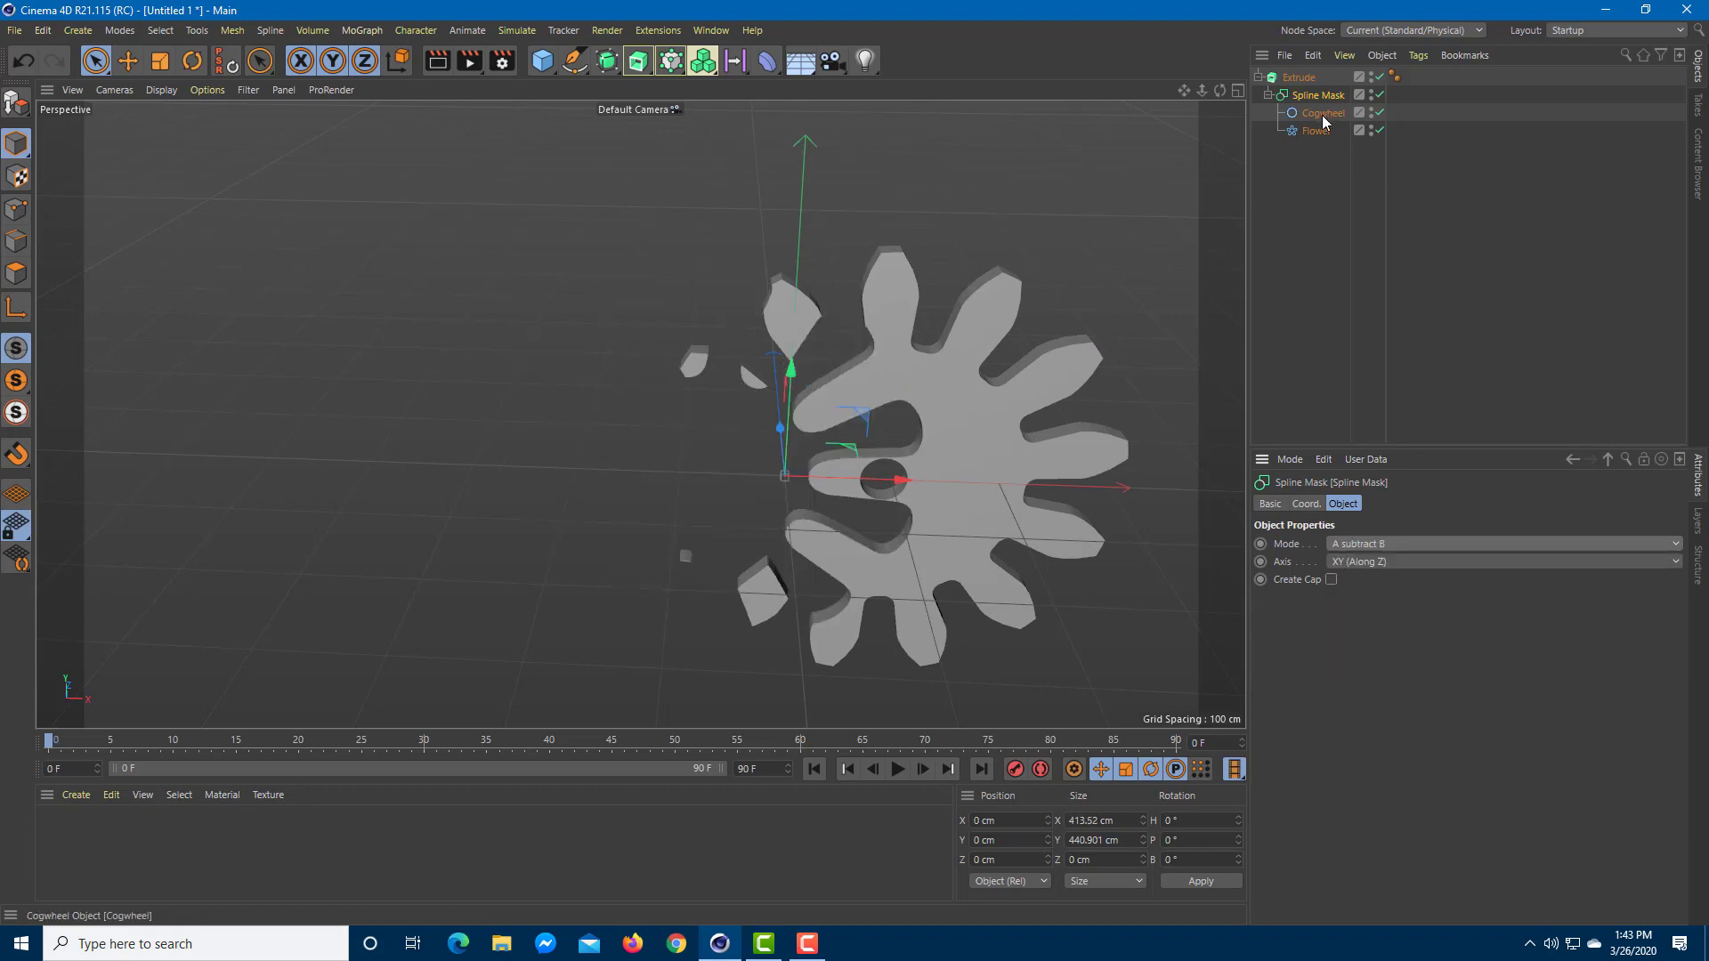
Nudge the Spline Mask left, then place the cogwheel at X 123.578 cm and the flower at X 7.331 cm.
left_click_drag(899, 478, 889, 478)
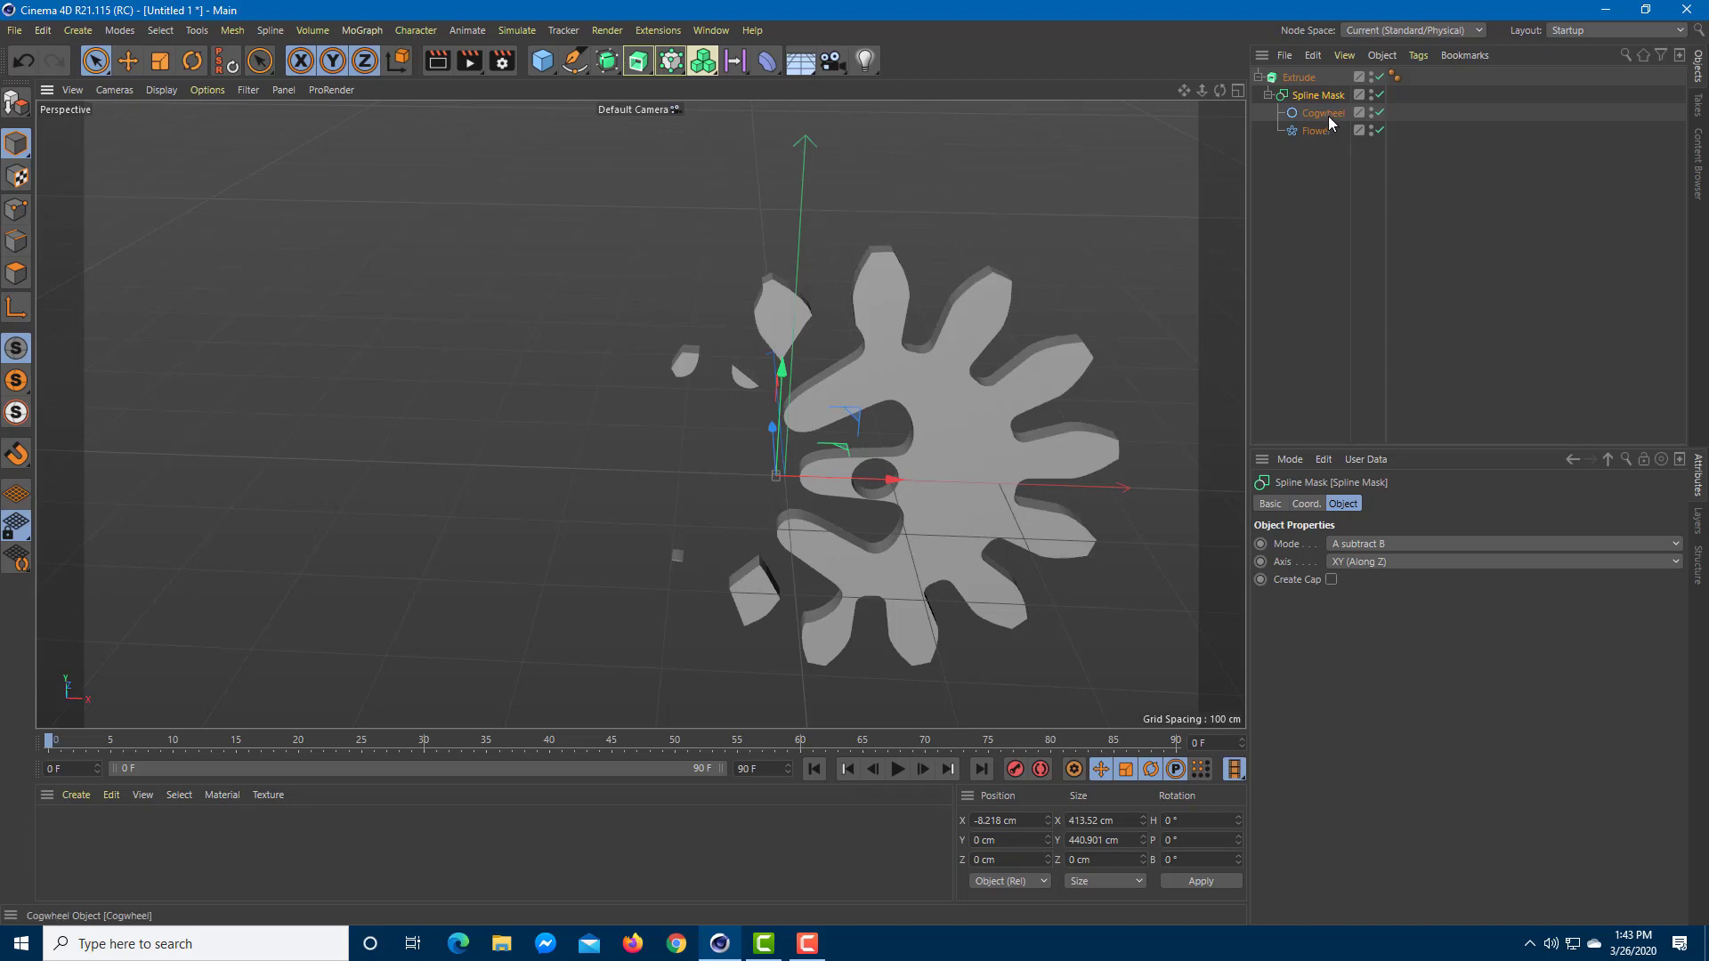
left_click(1326, 115)
left_click_drag(981, 489, 1018, 515)
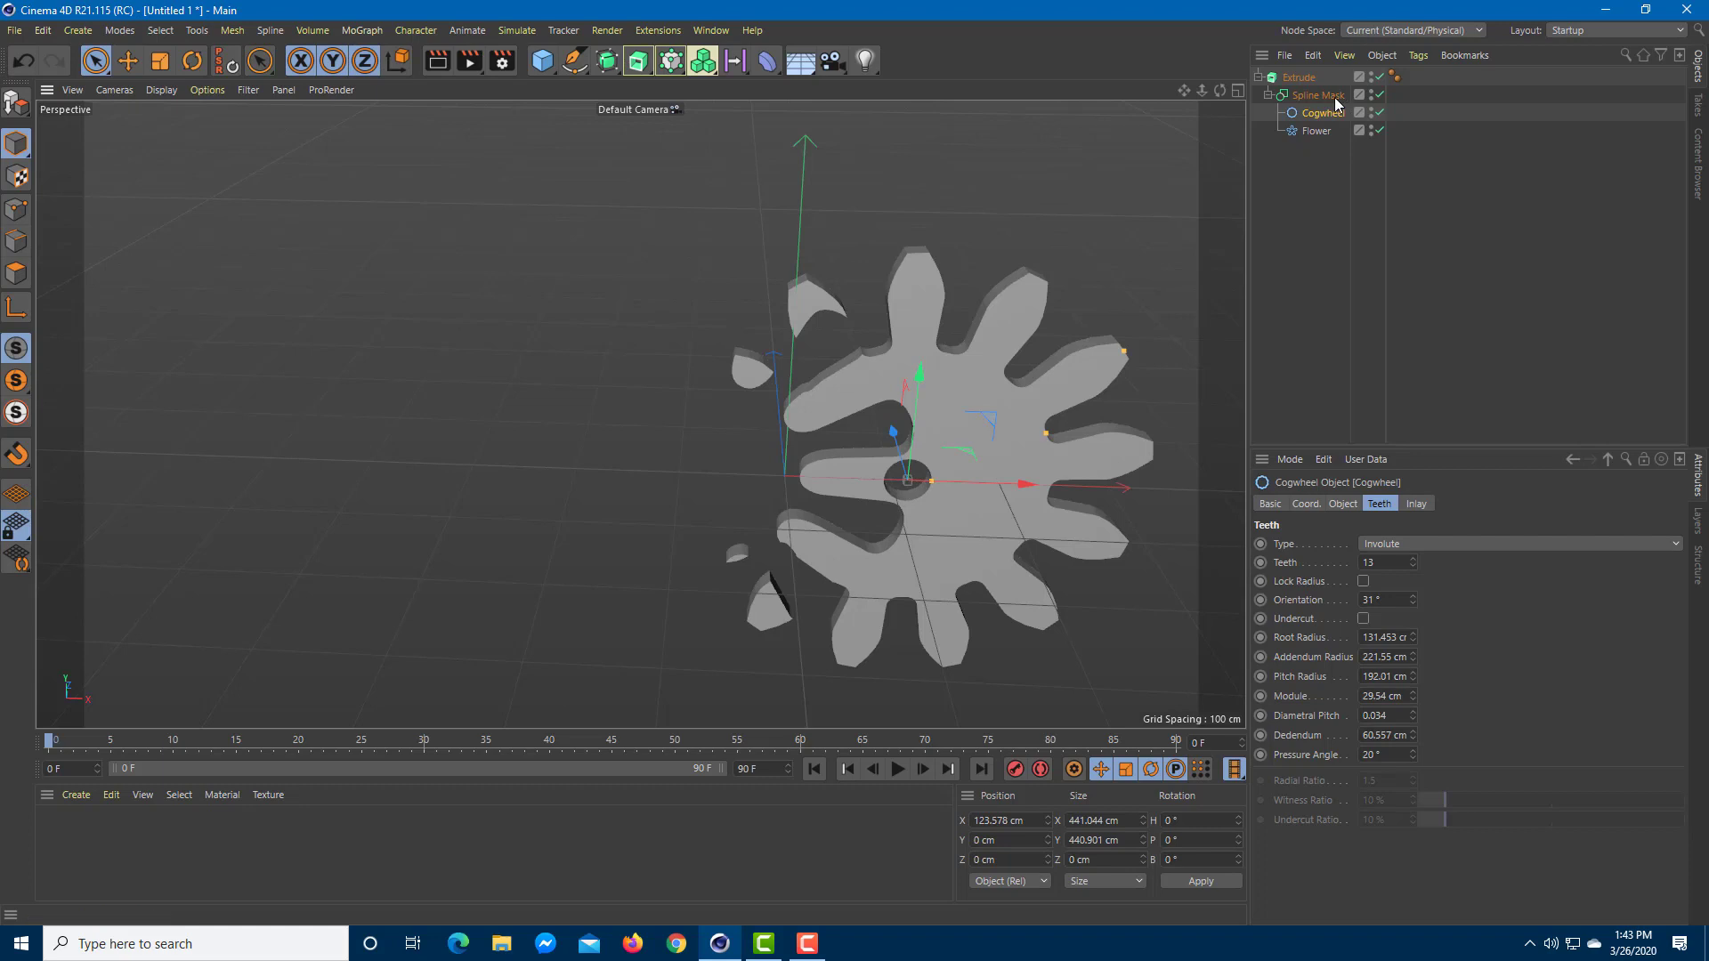
left_click(1315, 132)
left_click_drag(828, 479, 901, 531)
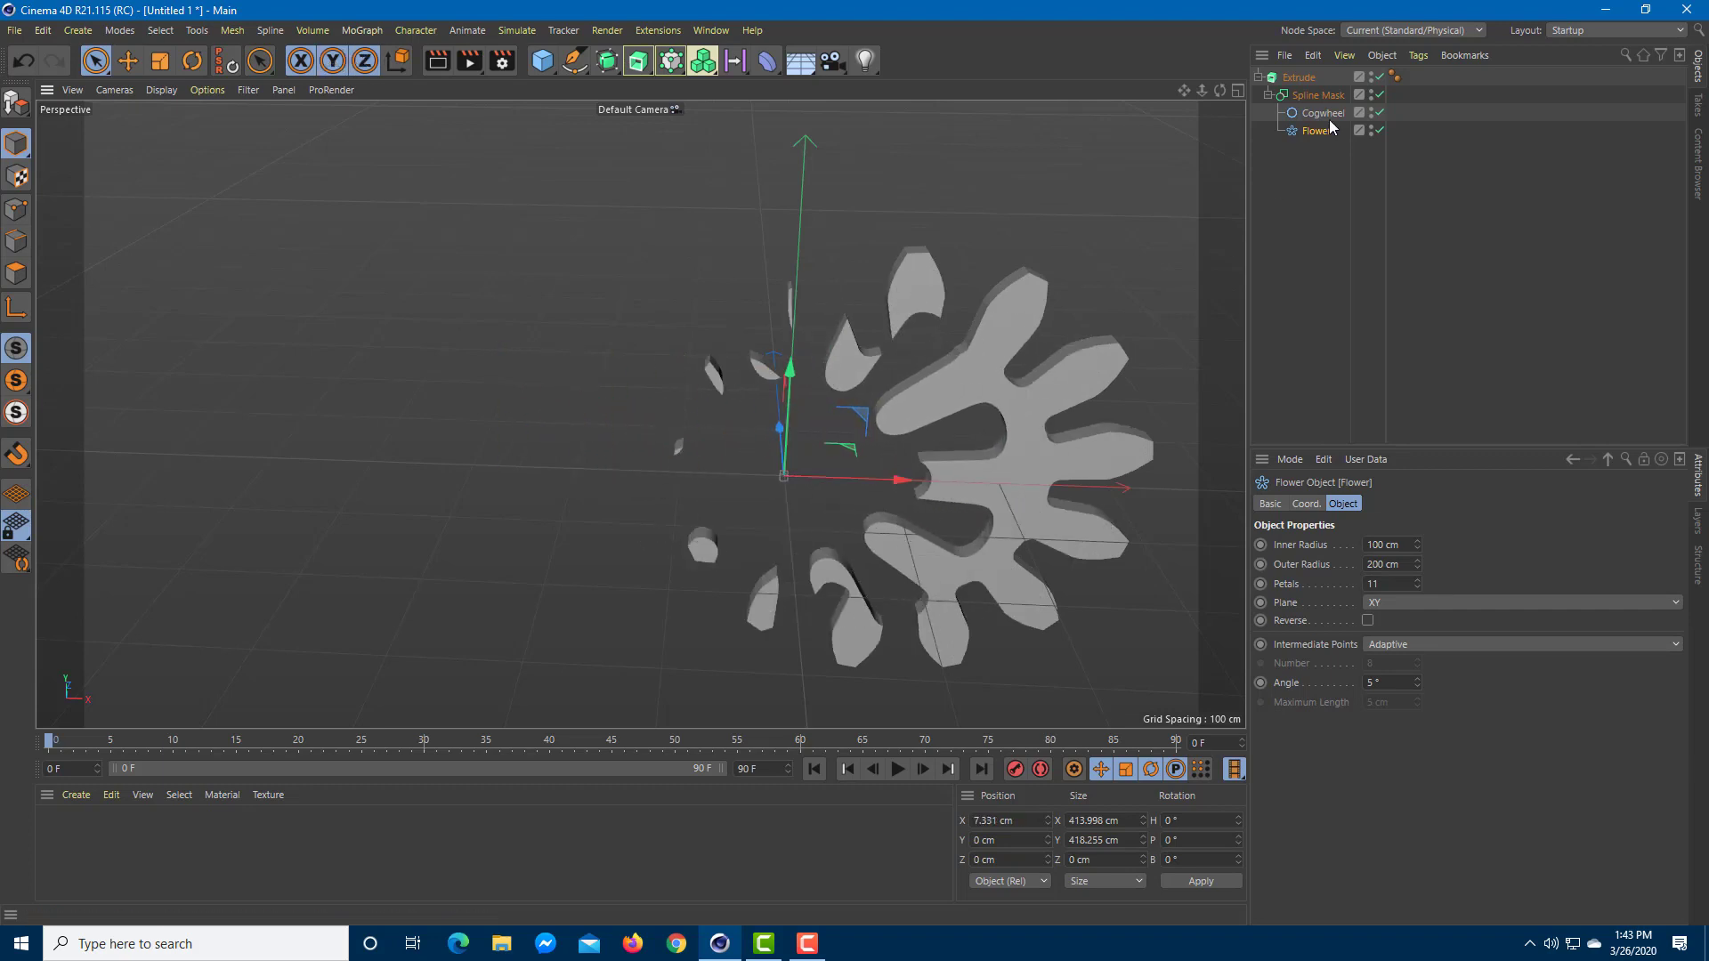
left_click(1318, 95)
Switch the Spline Mask to B subtract A and slide the flower left.
left_click(1377, 545)
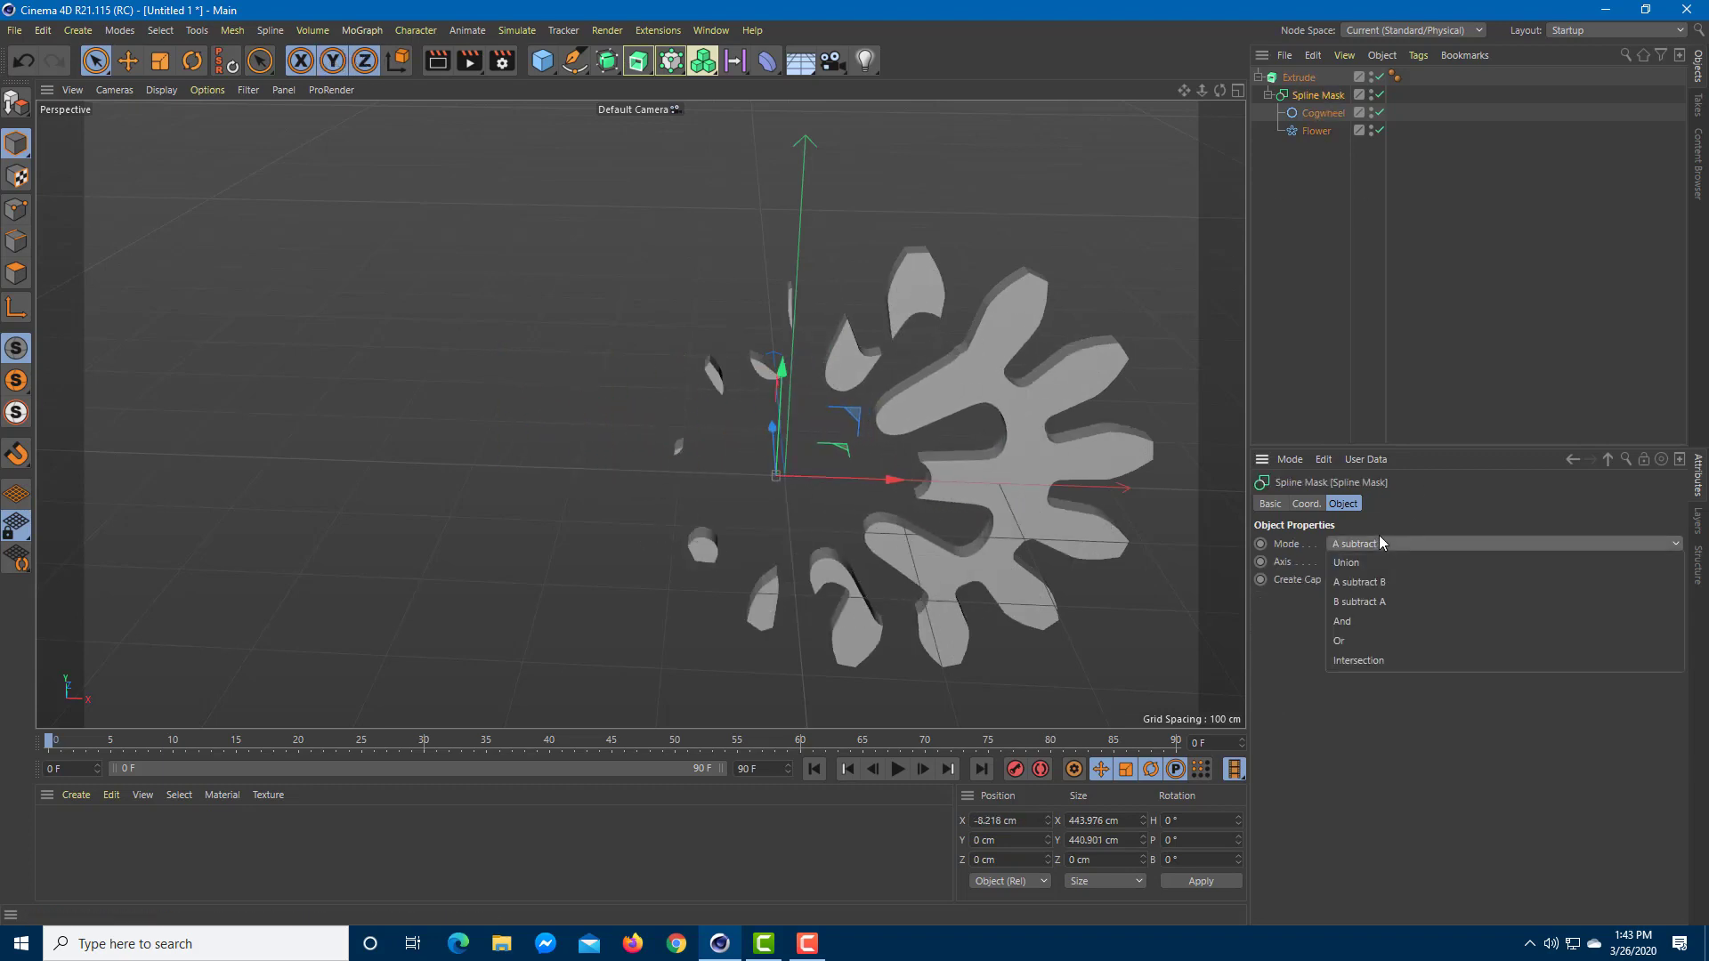
left_click(1368, 603)
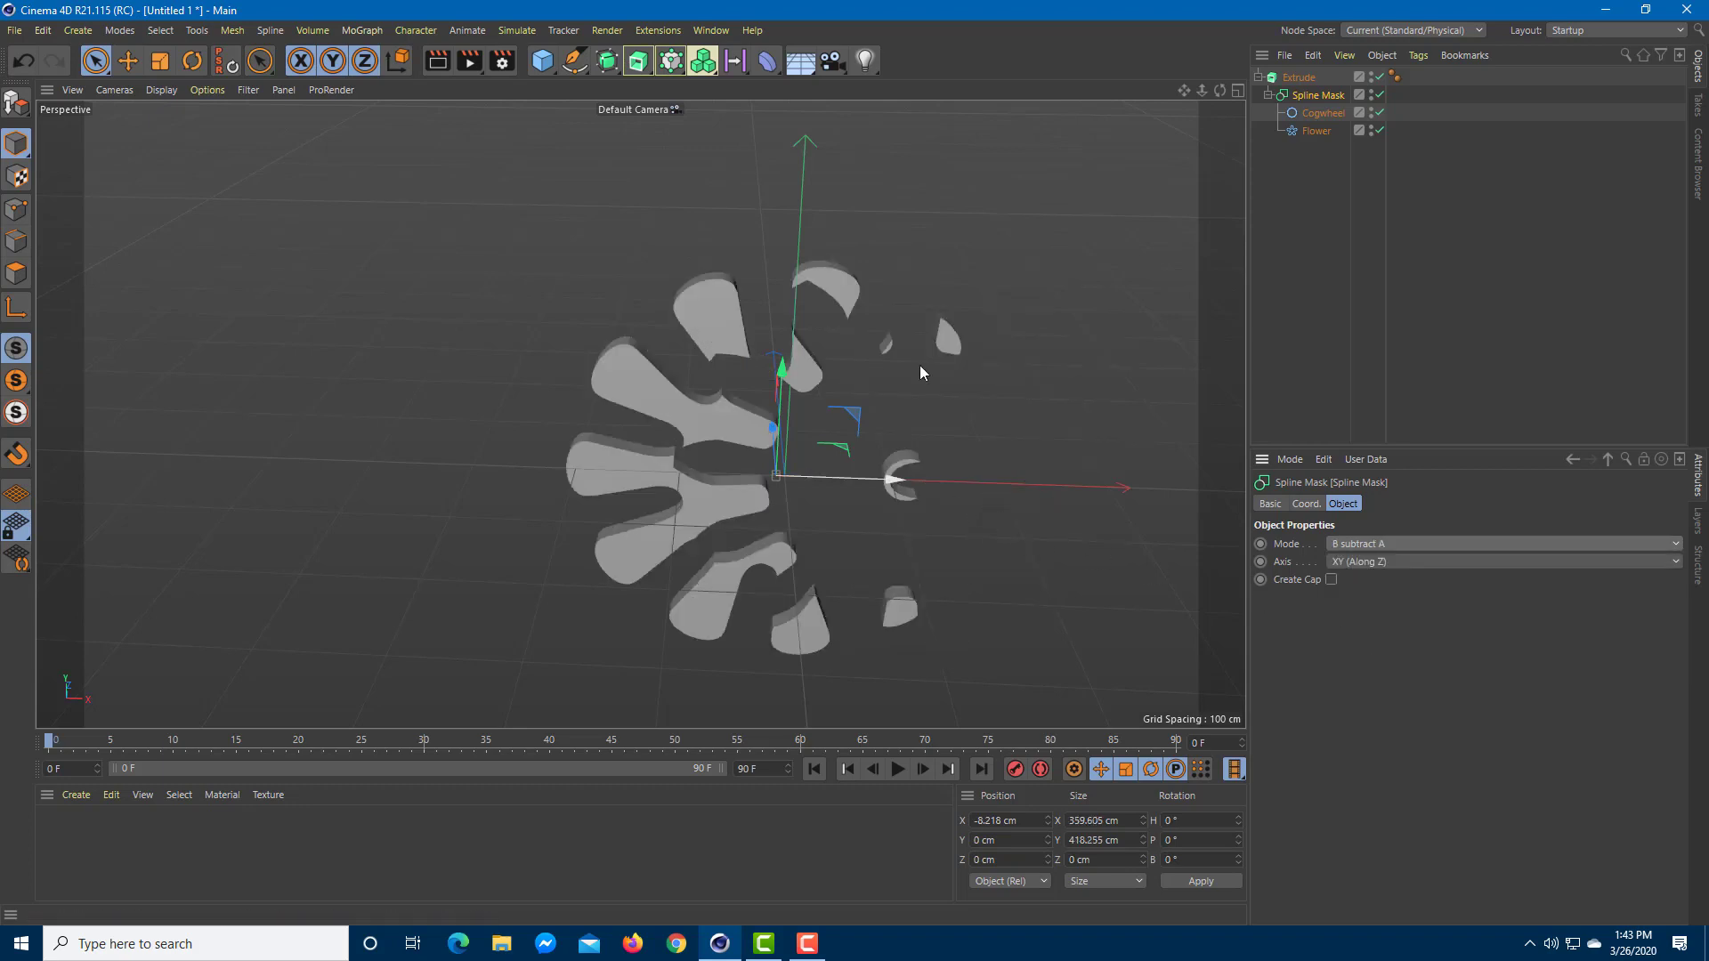
left_click(1316, 131)
left_click_drag(897, 483, 812, 495)
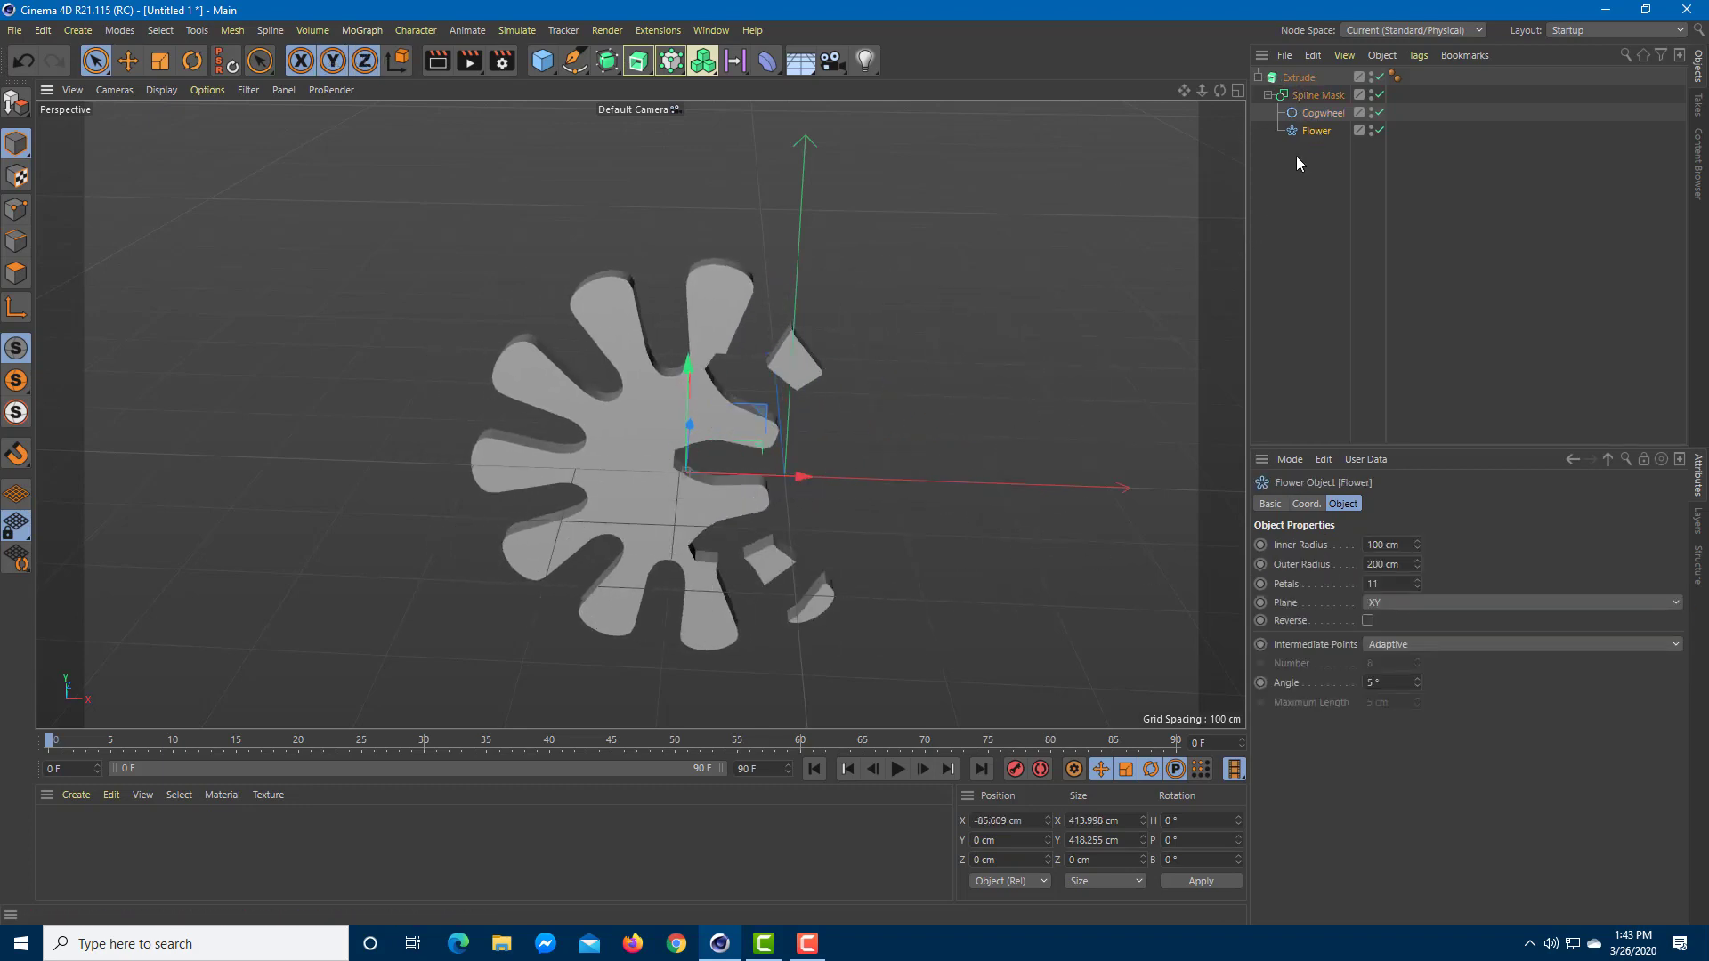
Switch the Spline Mask to And and move the cogwheel left to X 73.167 cm.
left_click(1318, 95)
left_click(1390, 545)
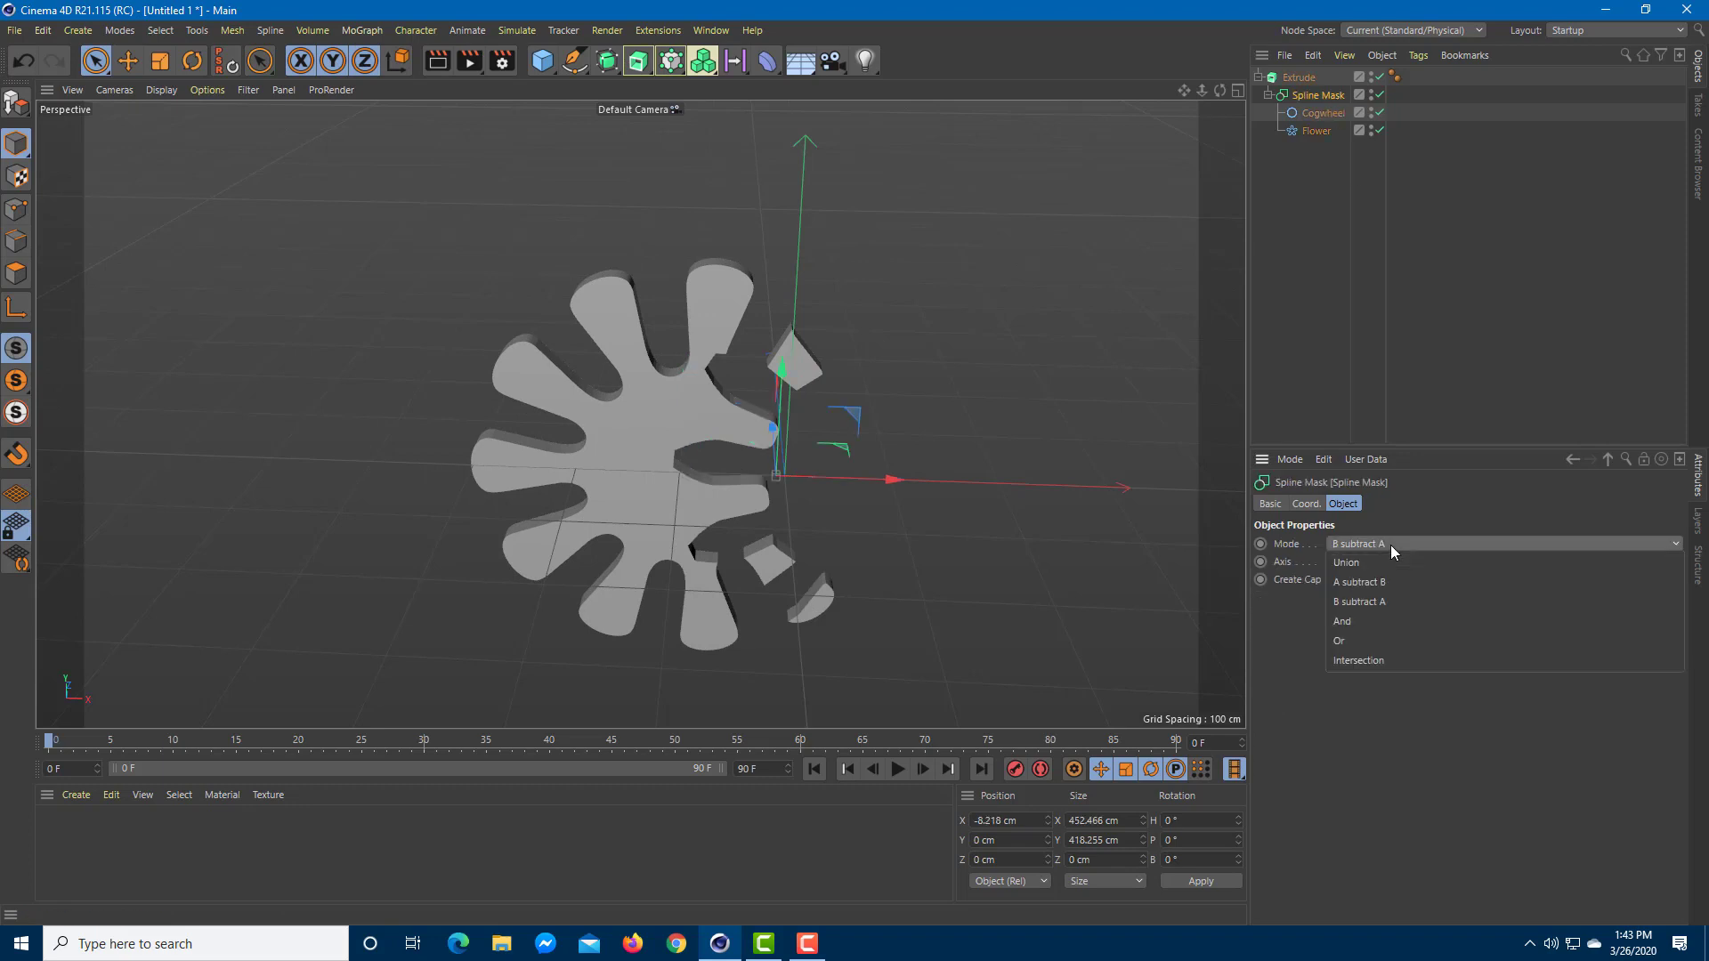
left_click(1365, 618)
left_click(1320, 113)
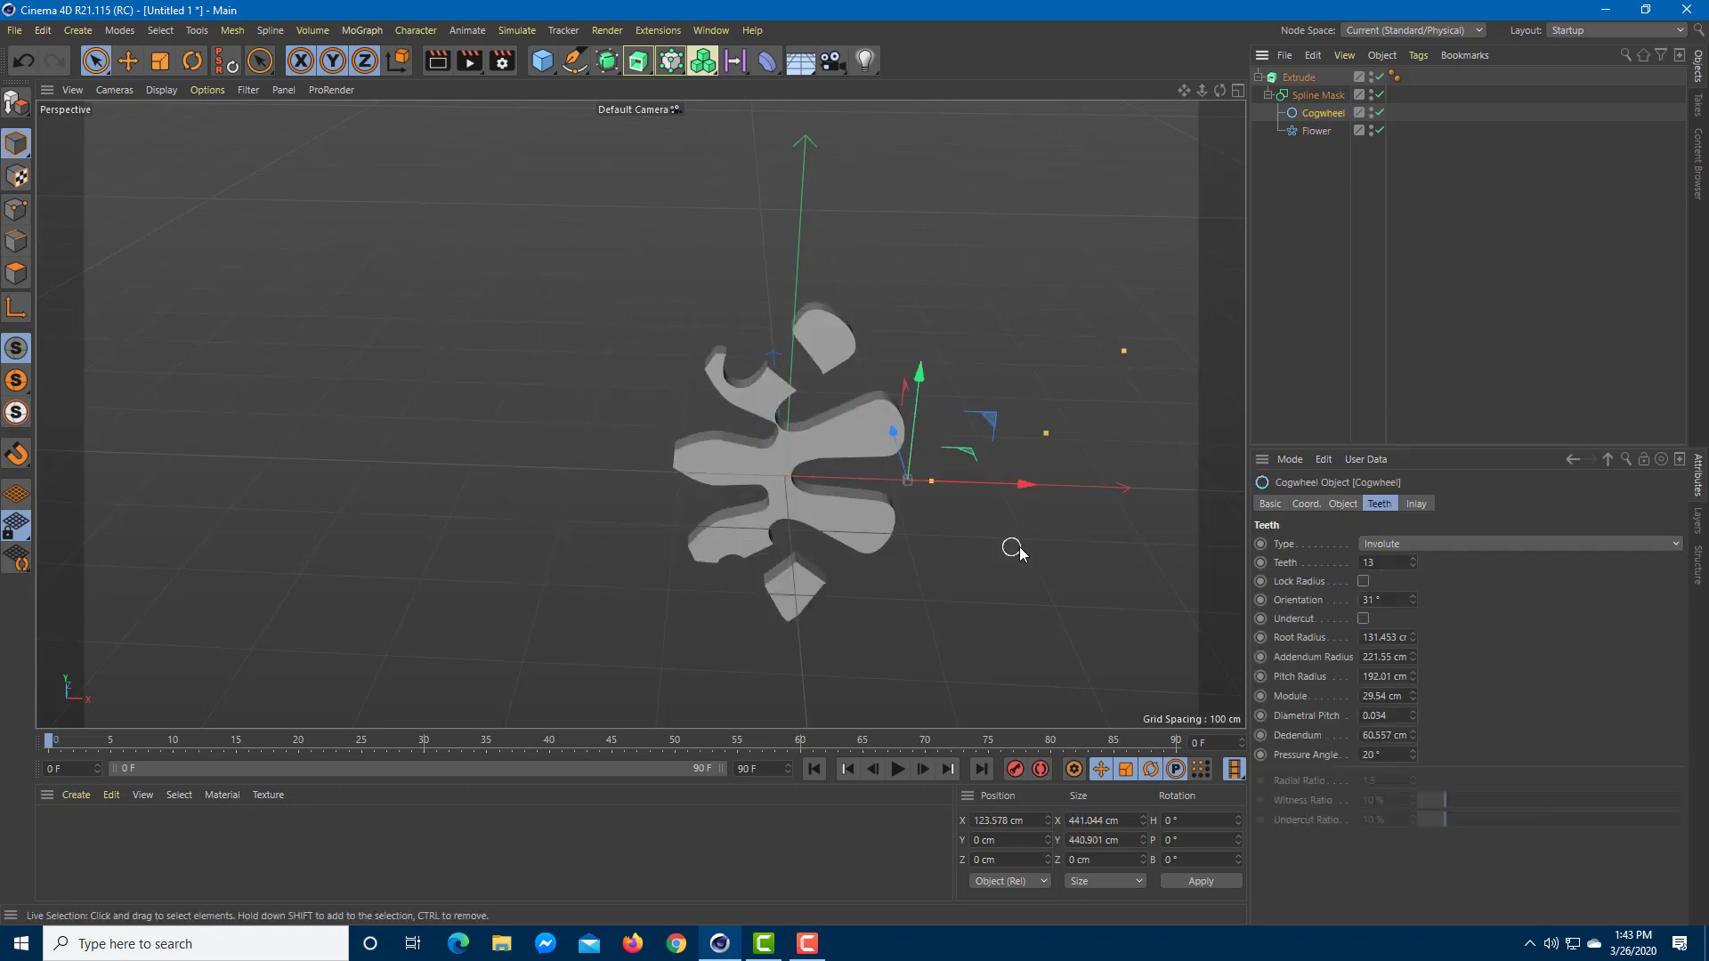
left_click_drag(1028, 487, 977, 505)
left_click_drag(851, 452, 872, 487, "alt")
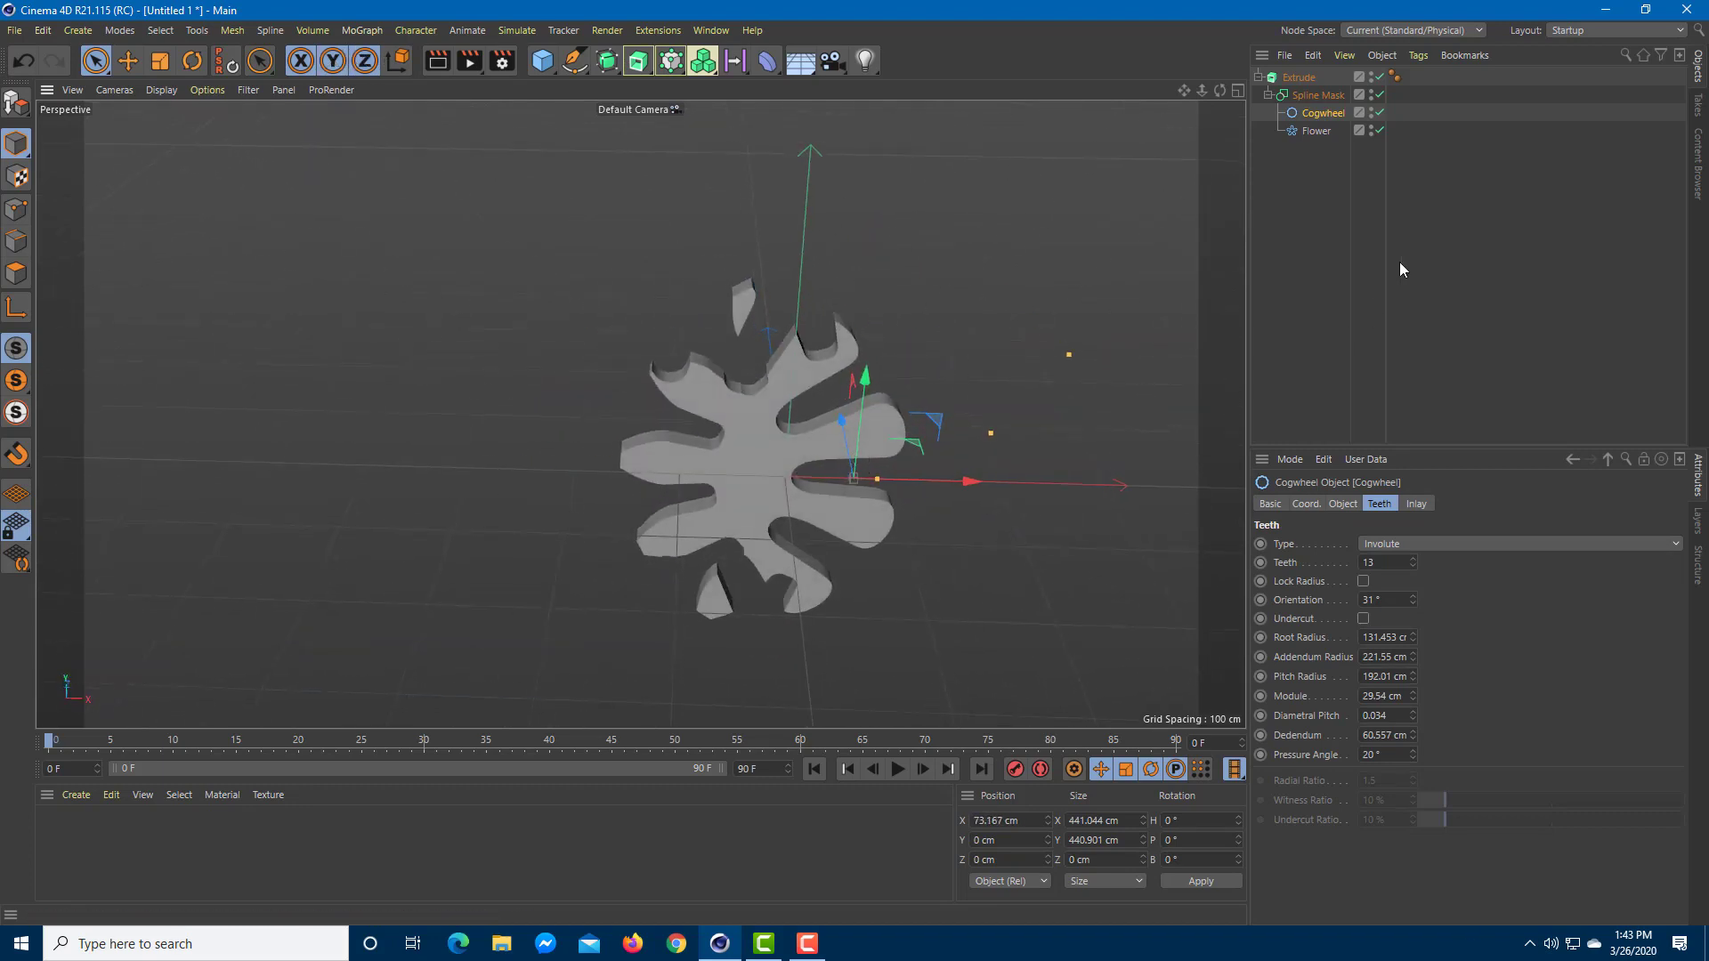
left_click(1341, 95)
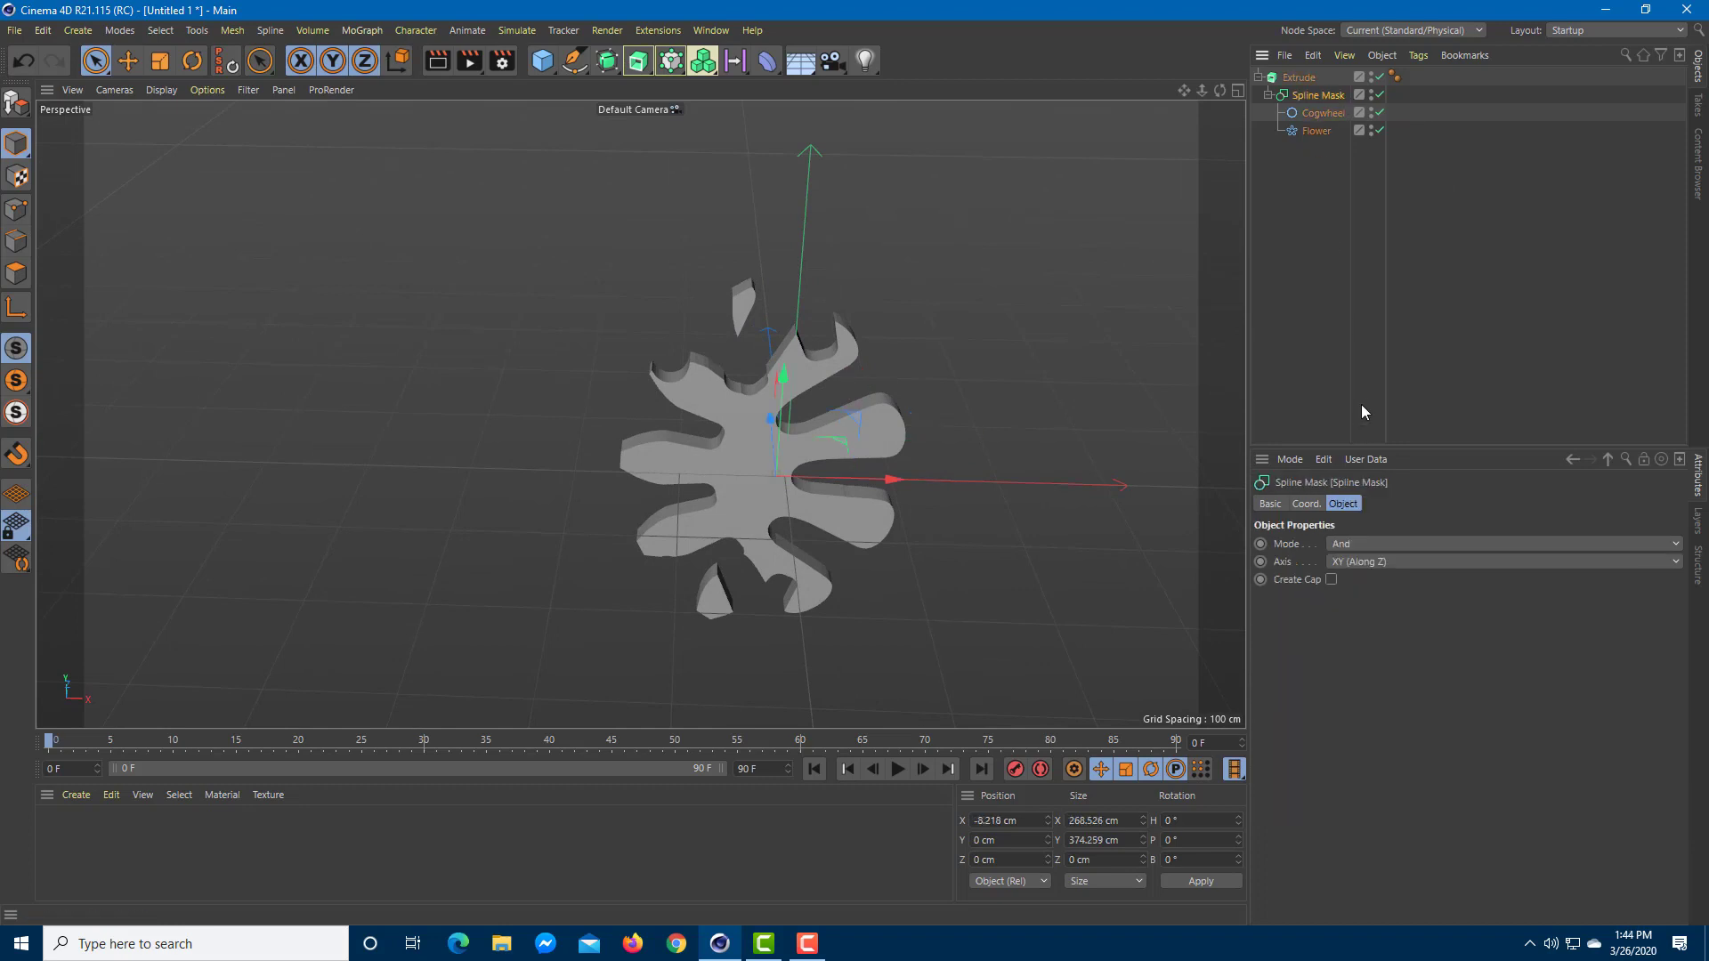
Try the Or mode on the Spline Mask, then settle on Intersection.
left_click(1381, 561)
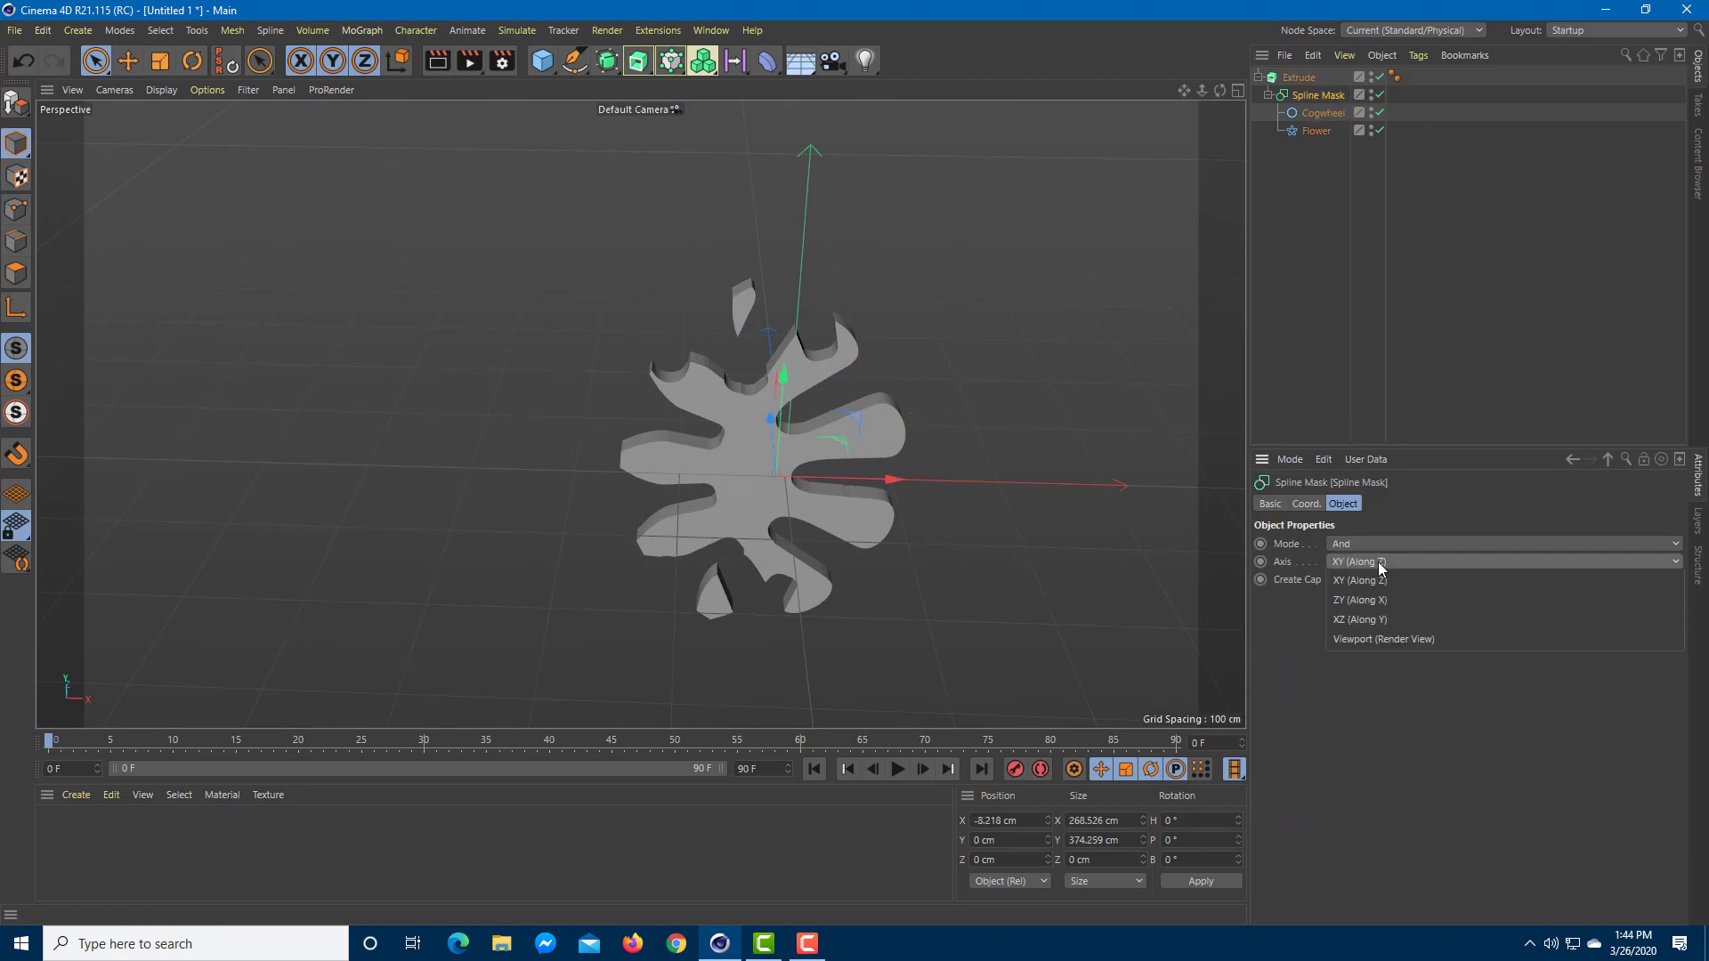
left_click(1382, 539)
left_click(1381, 540)
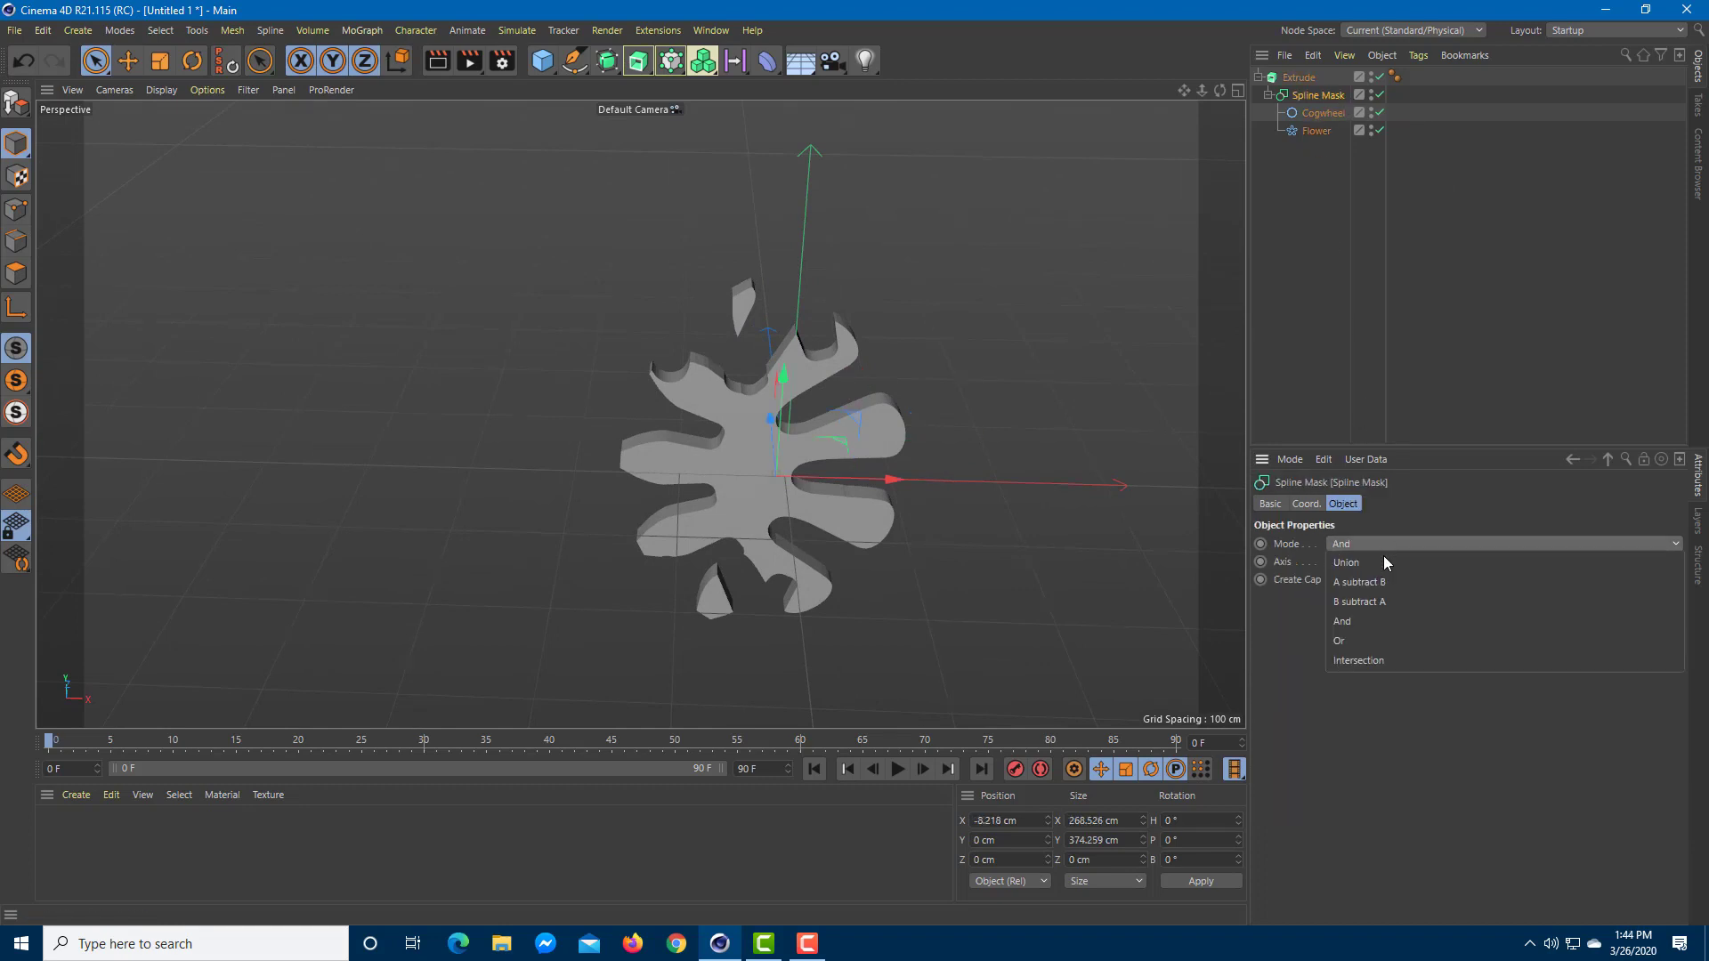
left_click(1363, 638)
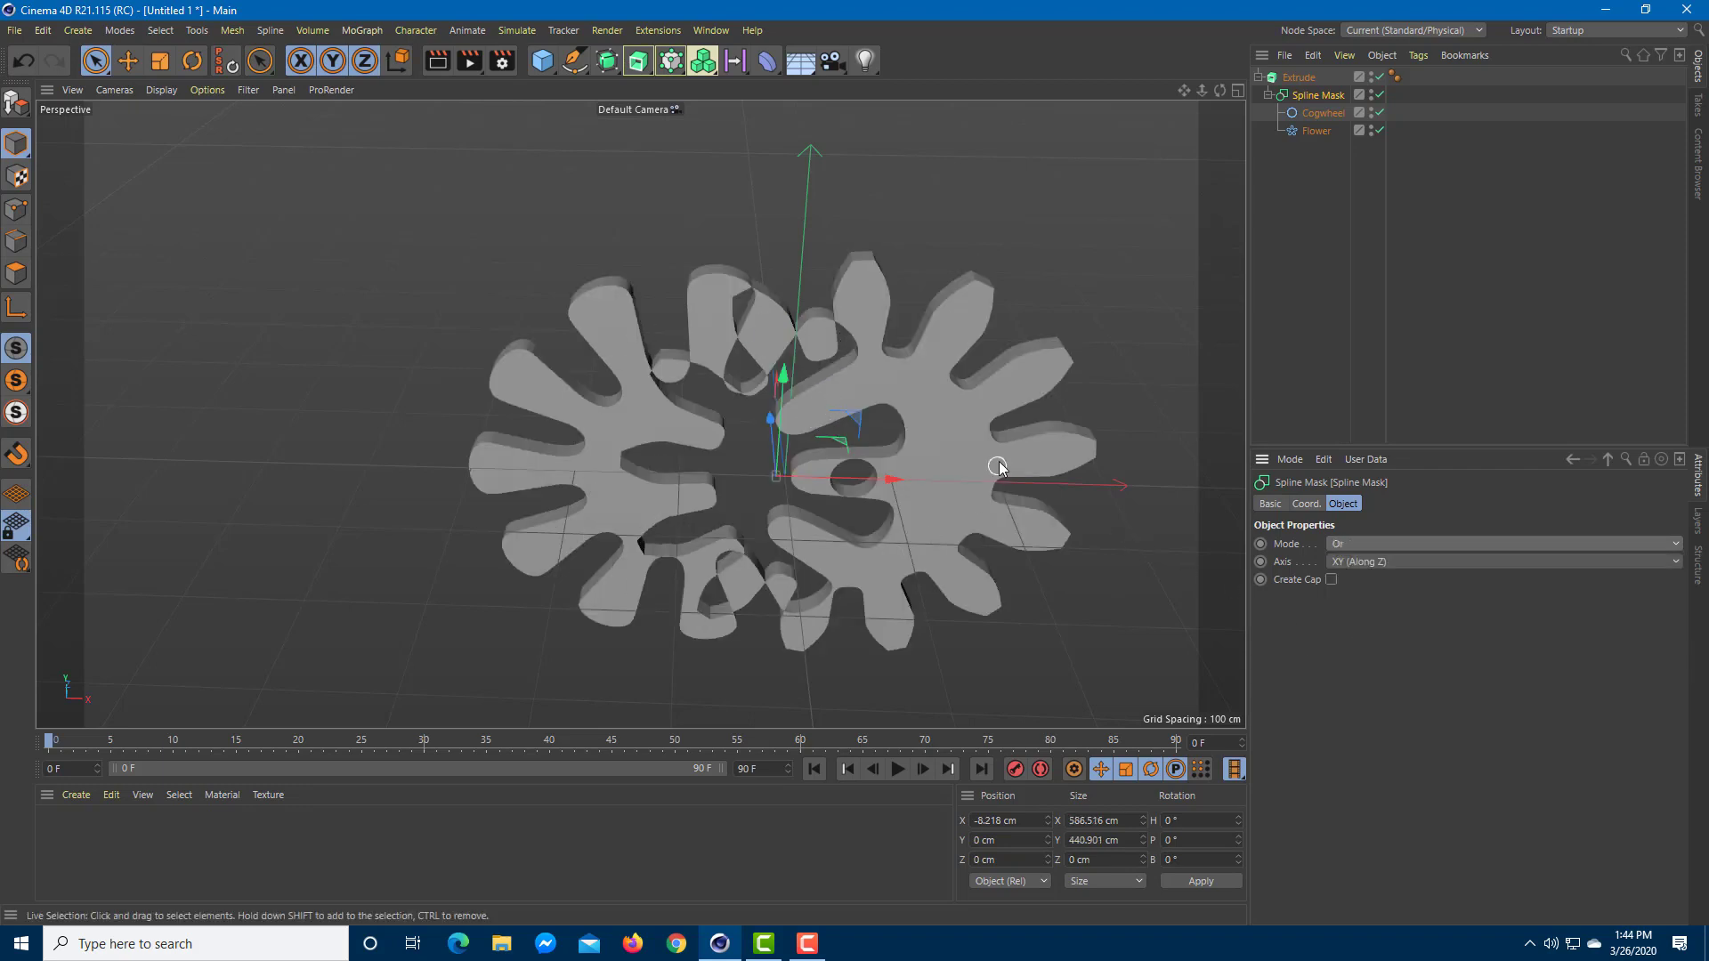
left_click(1423, 548)
left_click(1406, 664)
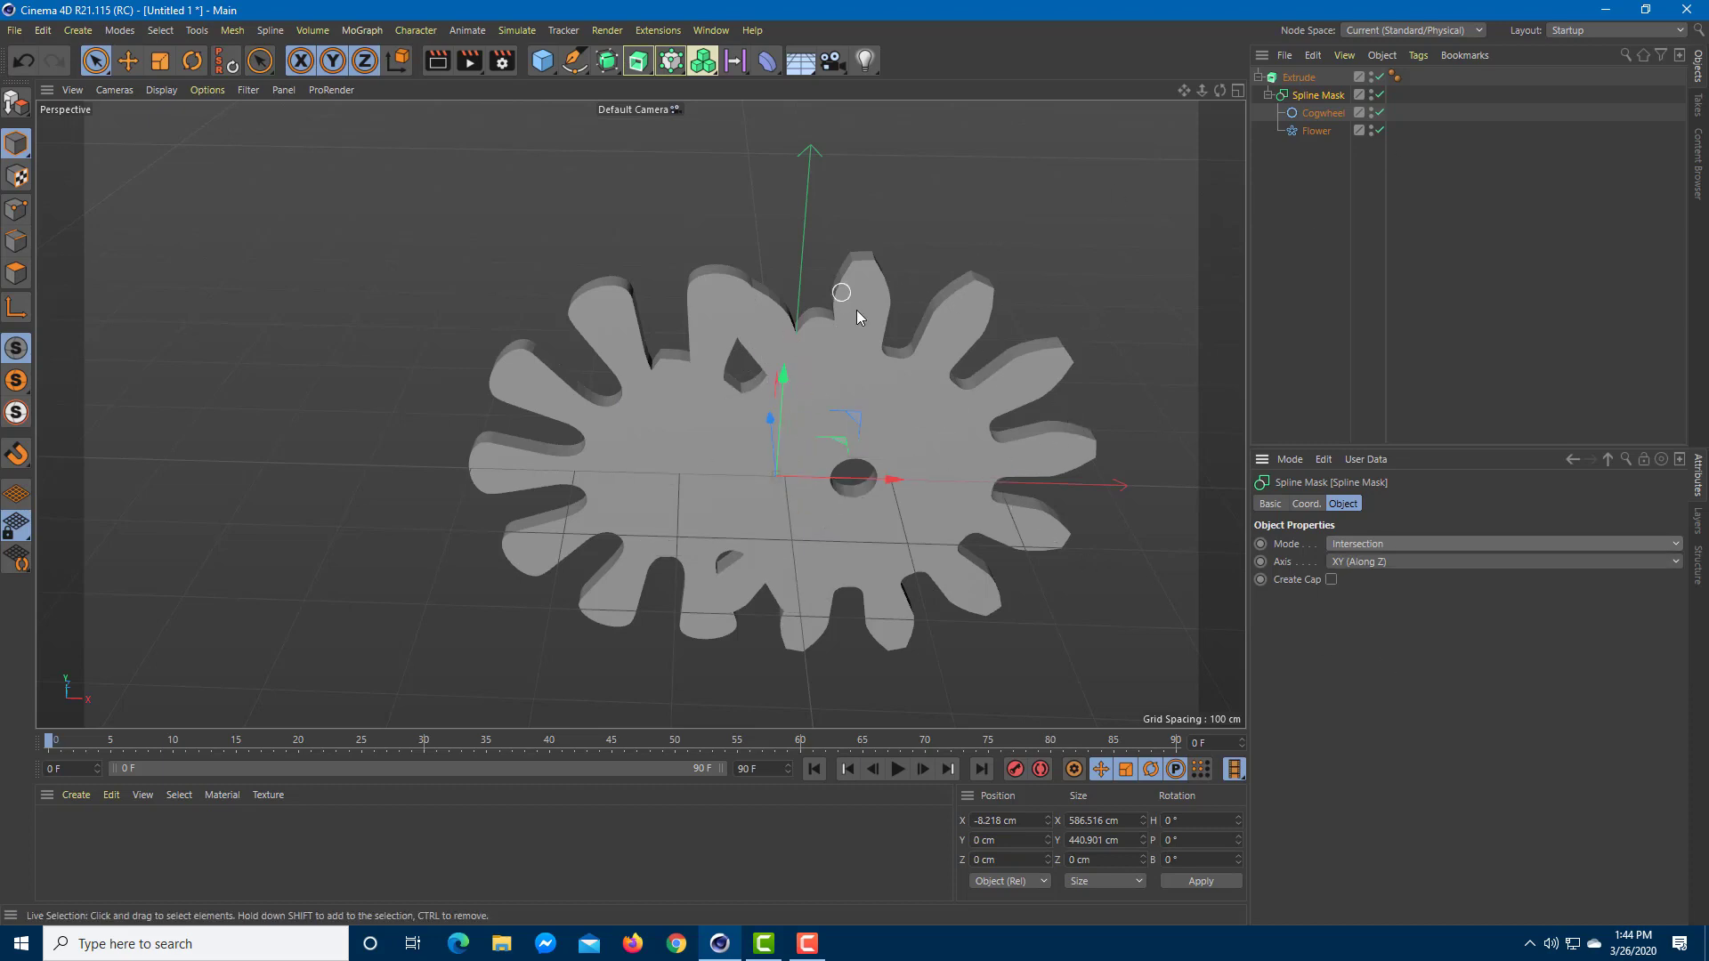
Offset the Cogwheel spline along Z to −10.838 cm, just behind the flower's plane.
left_click_drag(800, 477, 868, 479, "alt")
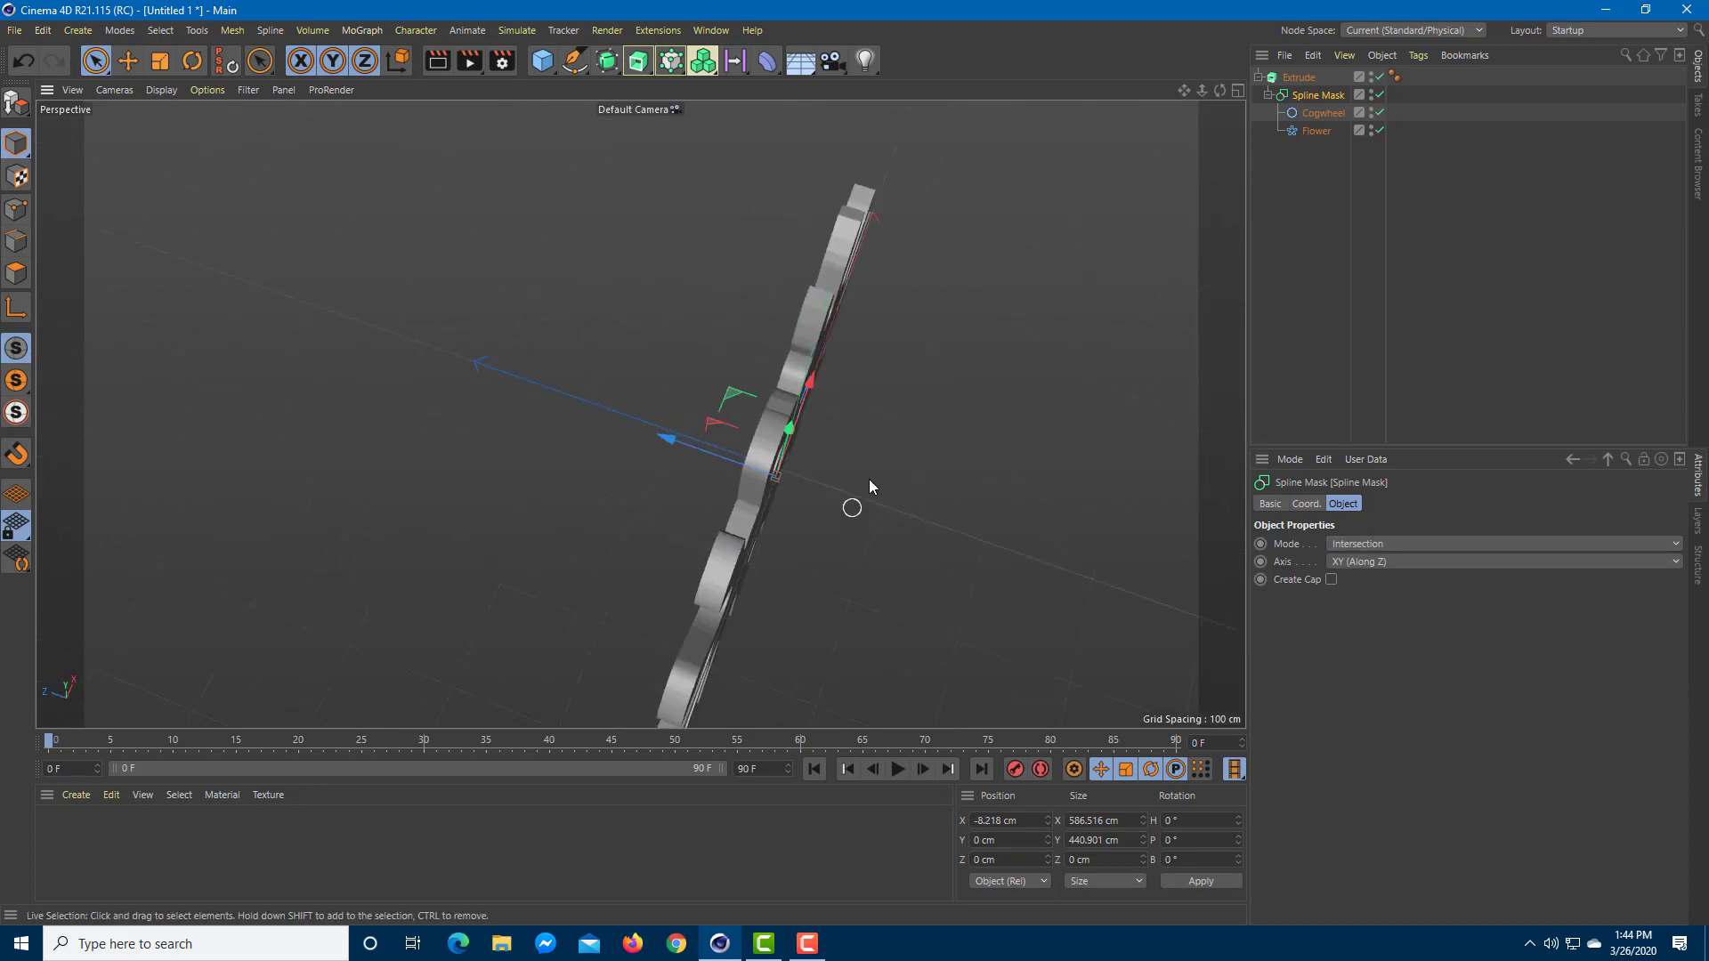
left_click(1323, 113)
left_click_drag(711, 433, 676, 377)
left_click_drag(867, 514, 926, 512, "alt")
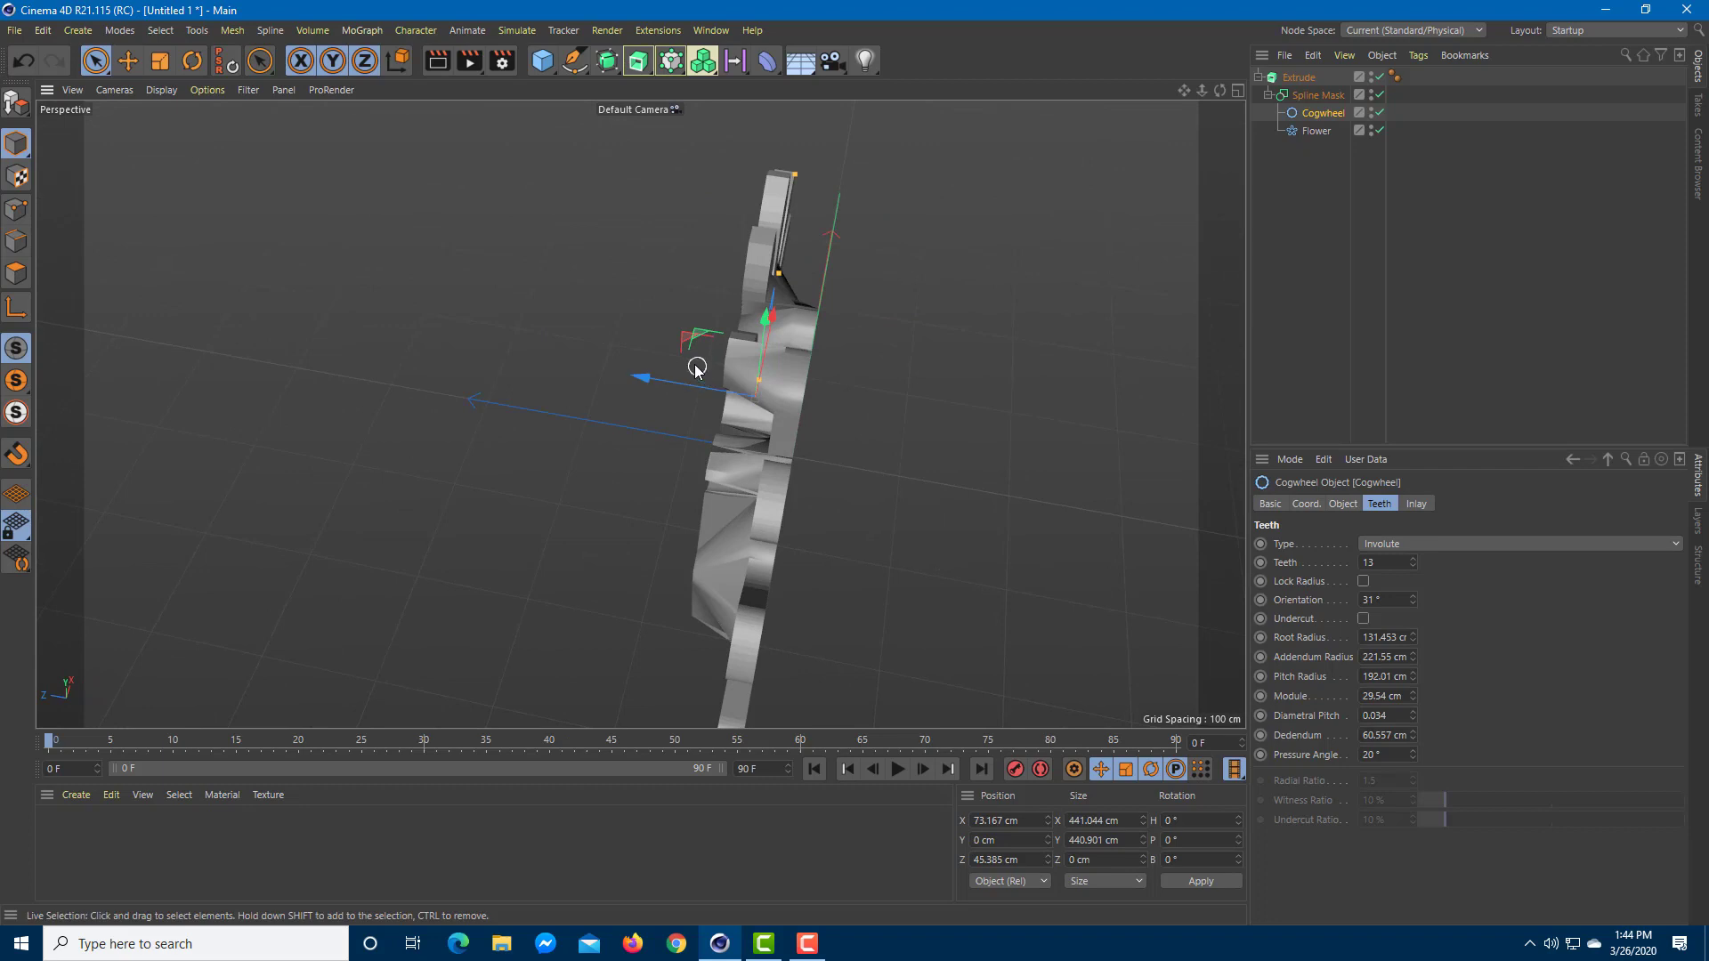
mouse_move(706, 390)
left_mouse_down()
mouse_move(972, 436)
mouse_move(780, 420)
mouse_move(701, 388)
left_mouse_up()
left_click_drag(701, 388, 1068, 463, "alt")
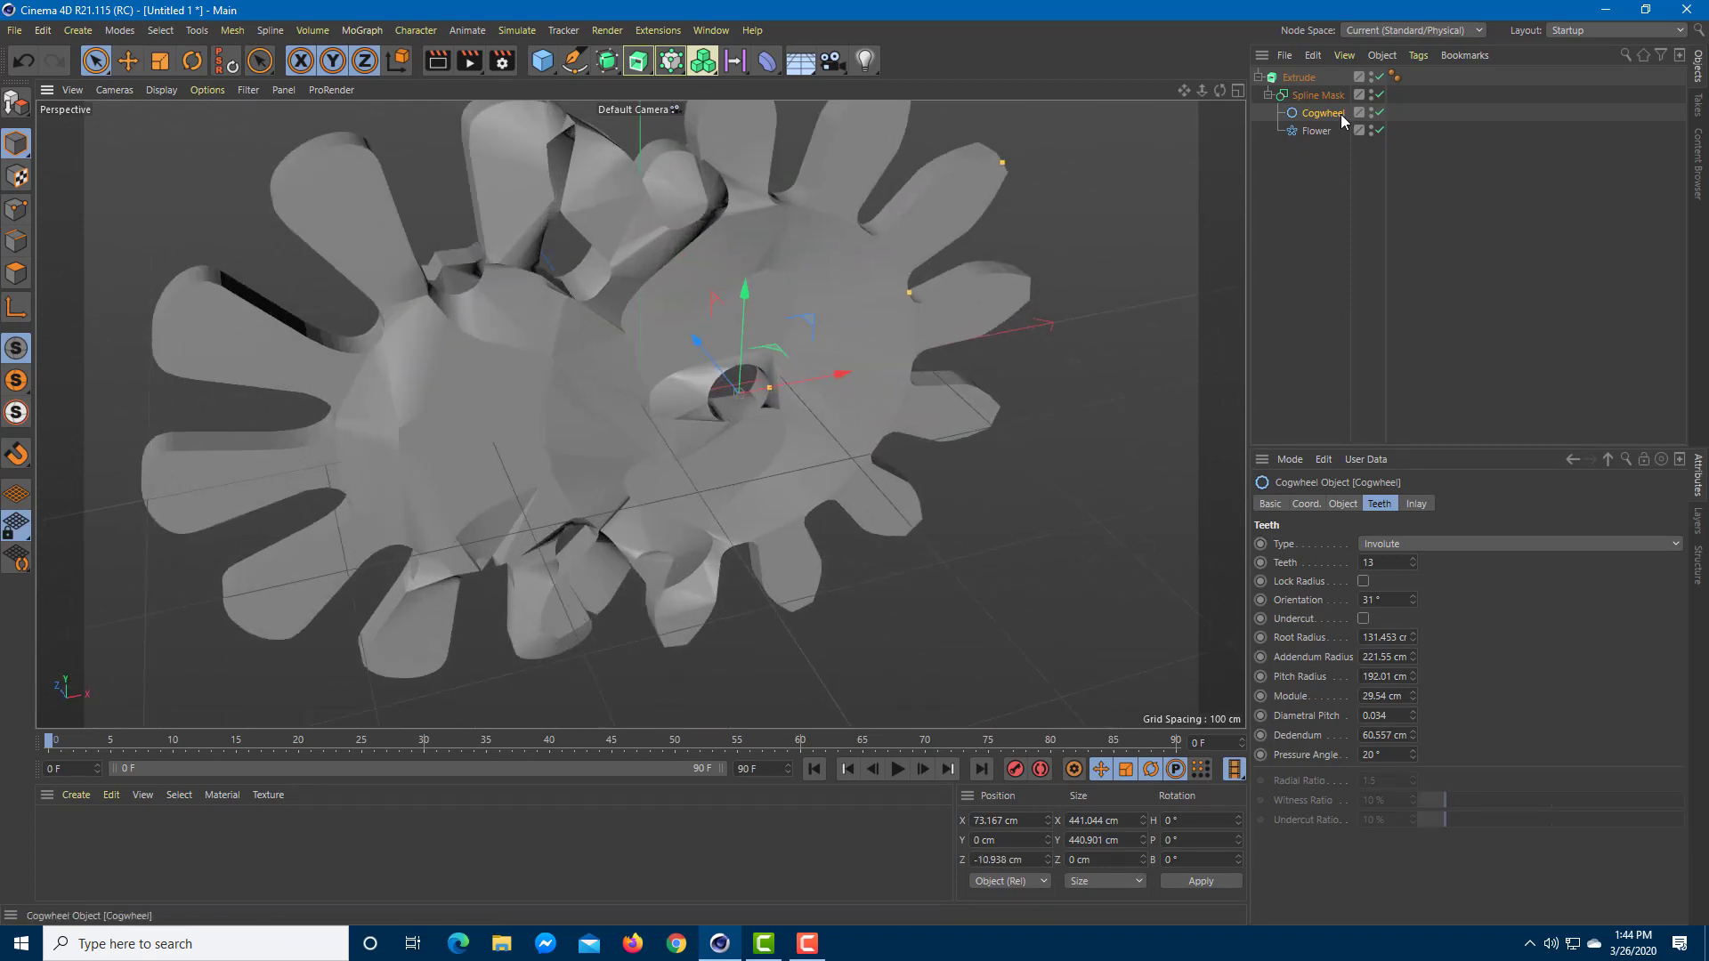
left_click(1320, 95)
left_click(1346, 565)
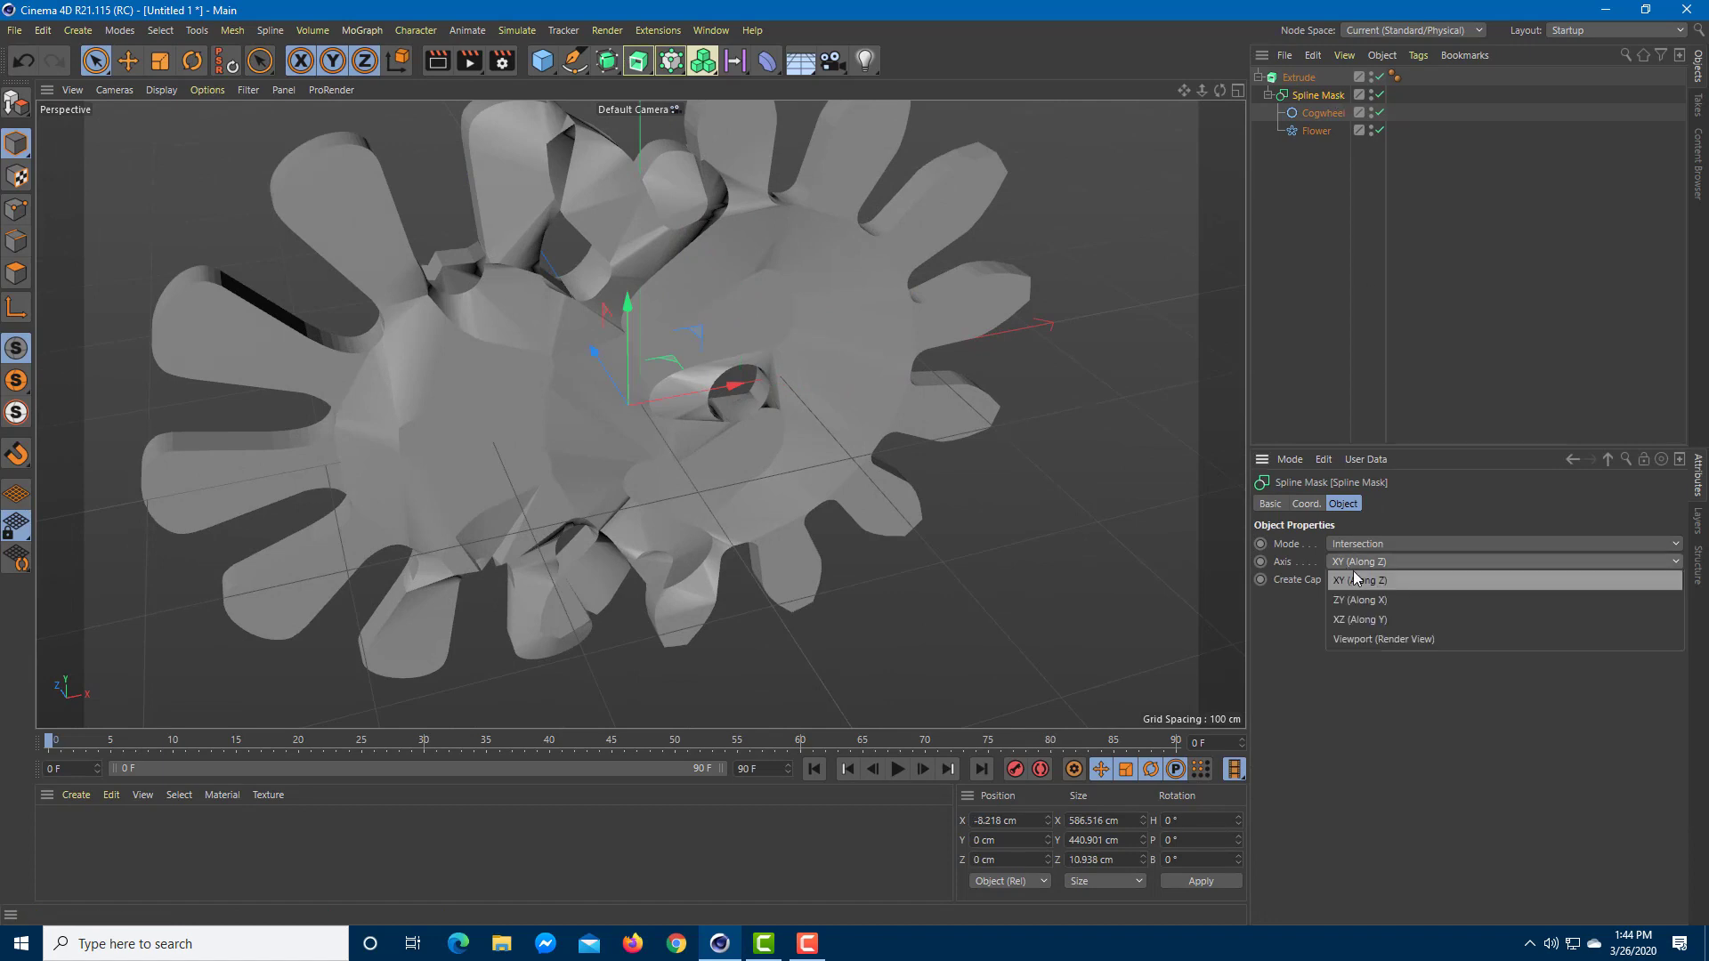
Set the Spline Mask Axis to XZ (Along Y).
left_click(1358, 577)
left_click(1349, 562)
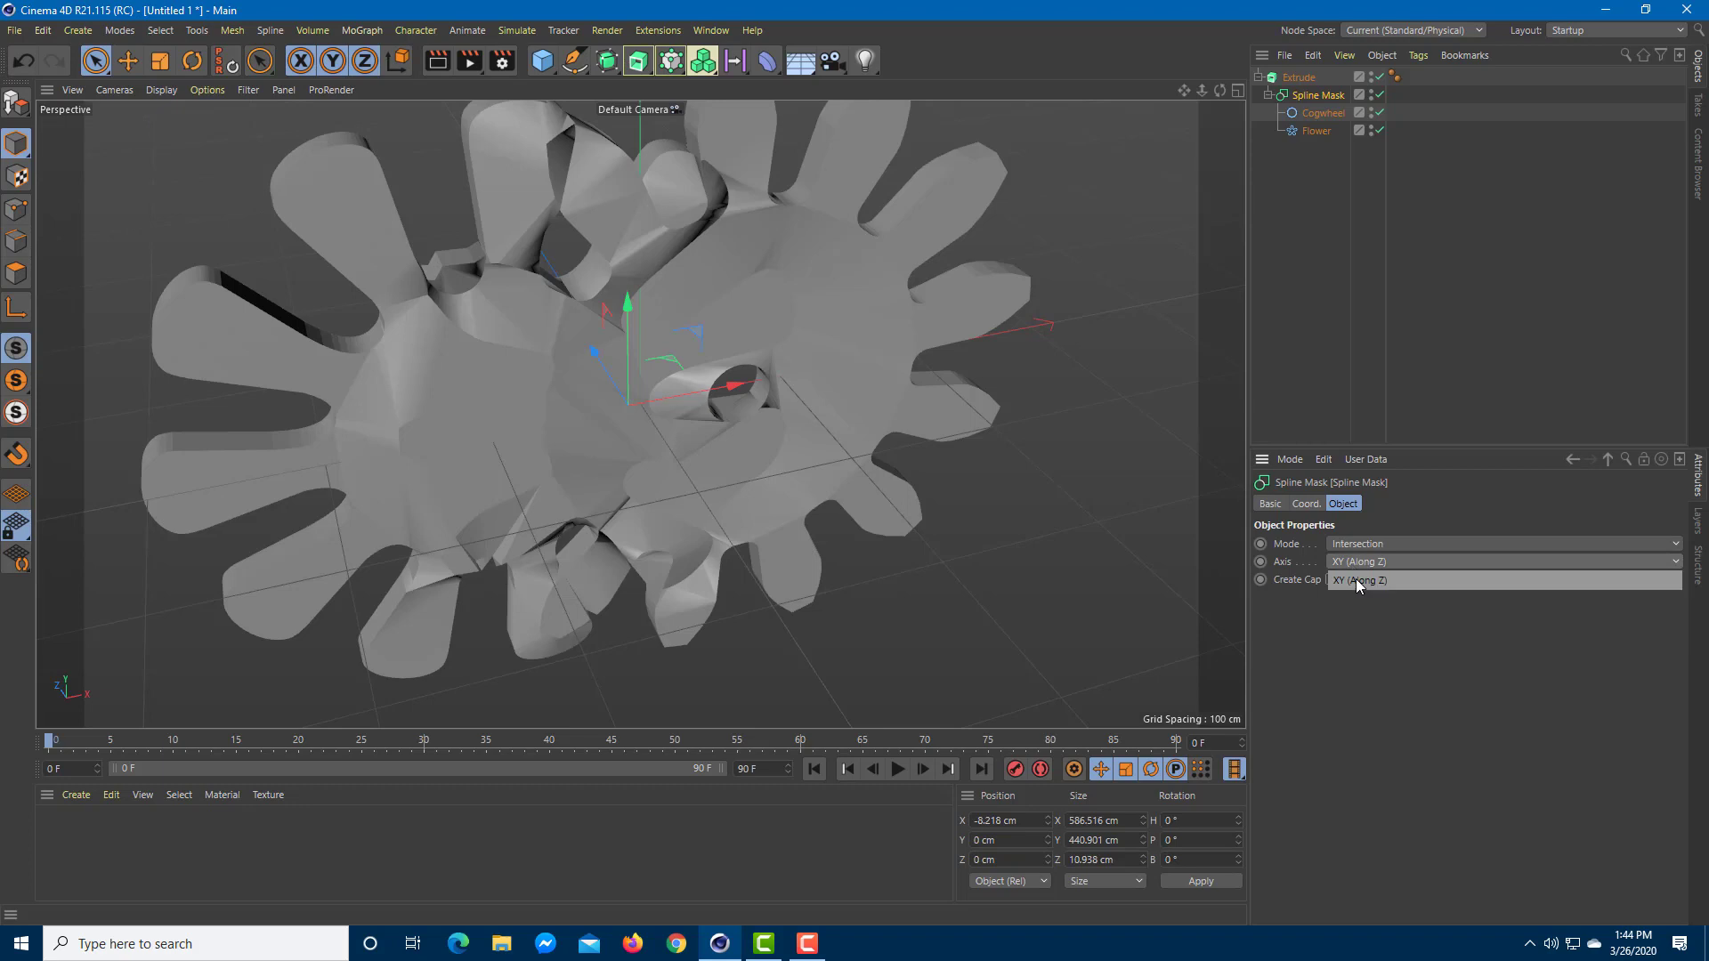
left_click(1360, 637)
left_click(1357, 566)
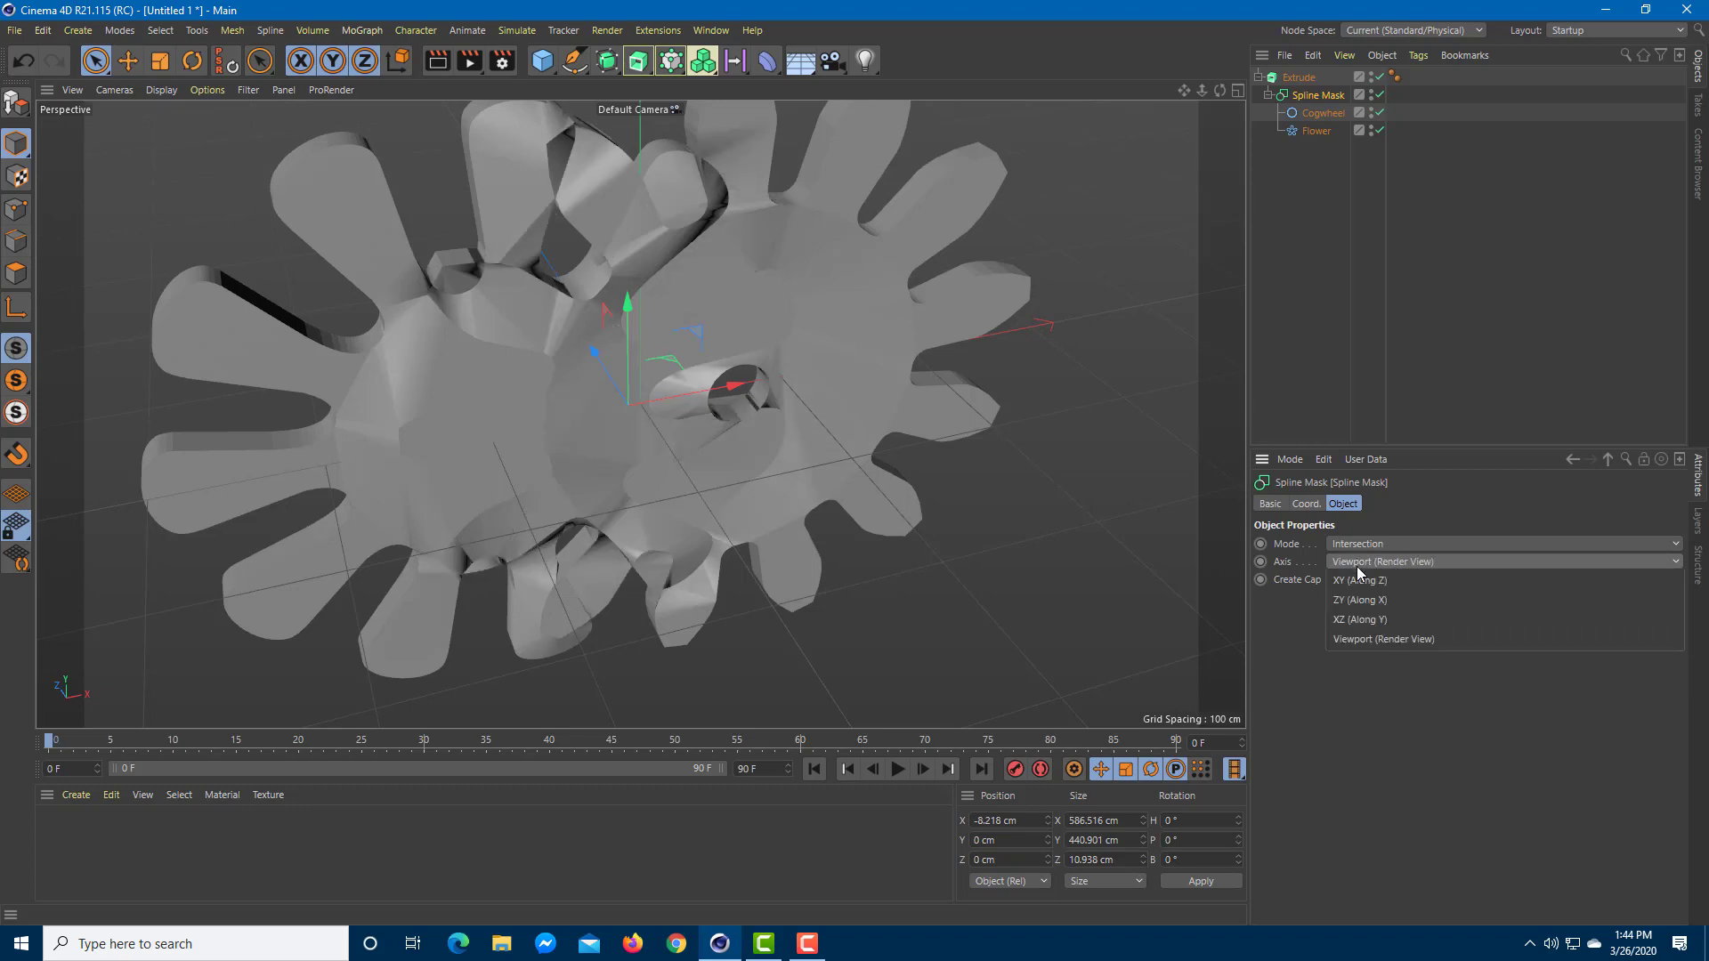
left_click(1367, 620)
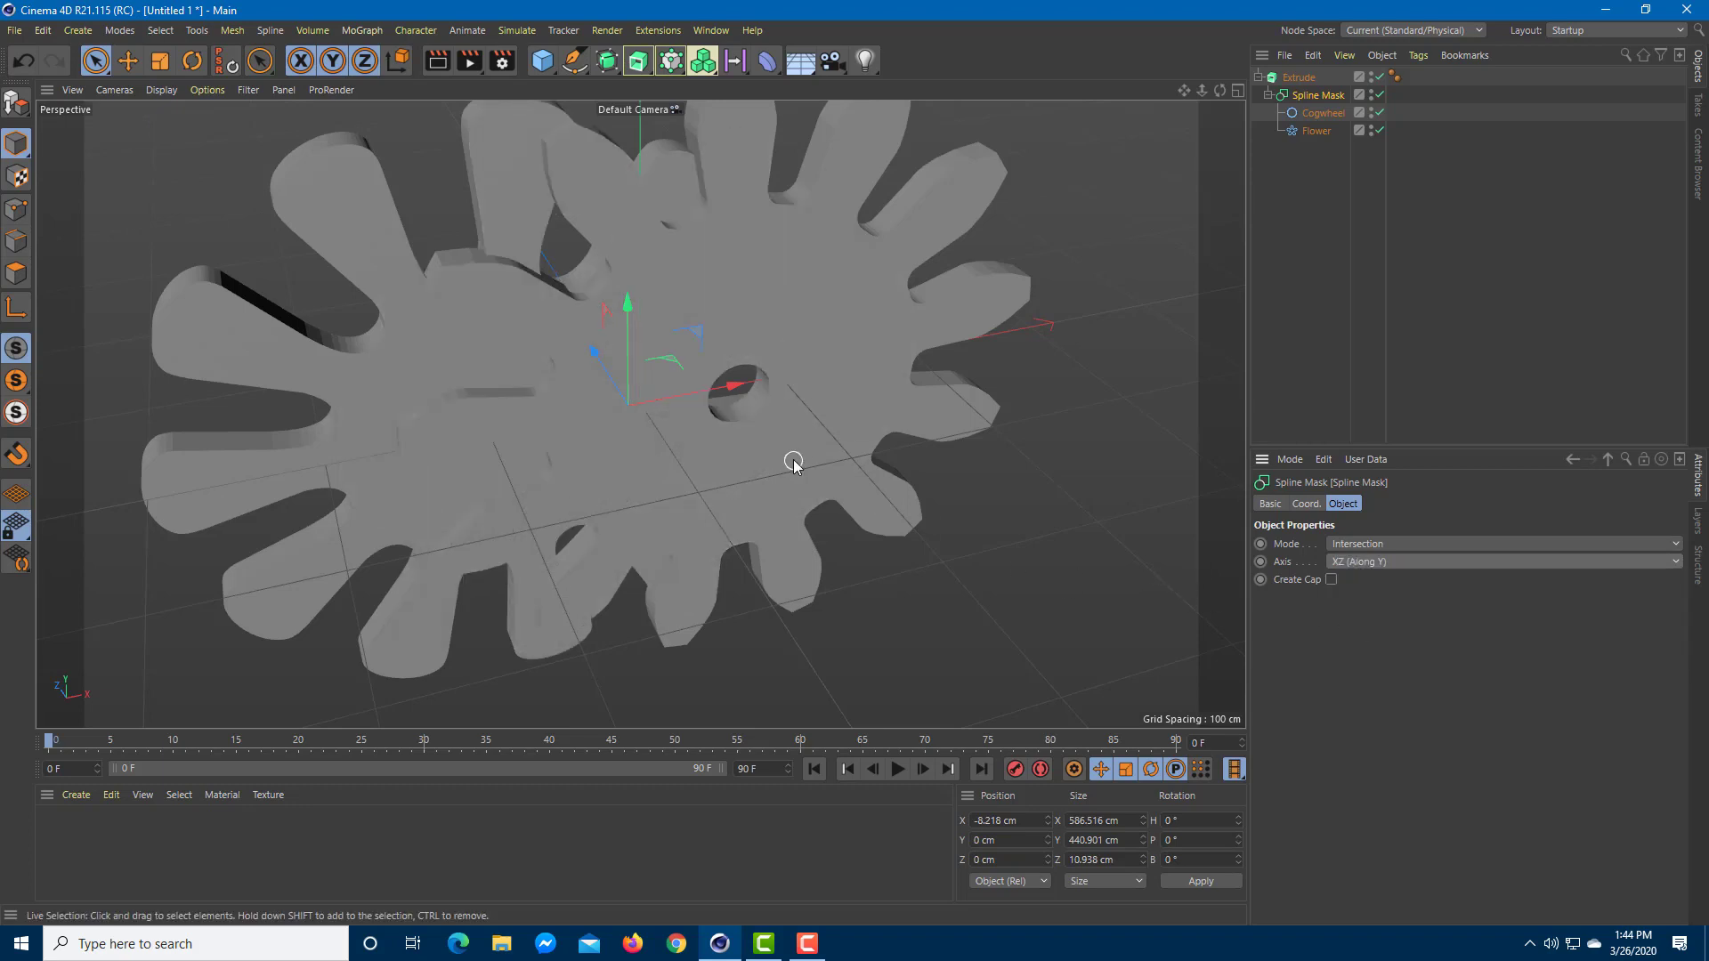
Shift the Flower spline left to X −147.408 cm, then reselect the Spline Mask.
left_click_drag(892, 526, 944, 578, "alt")
left_click_drag(586, 374, 803, 317, "alt")
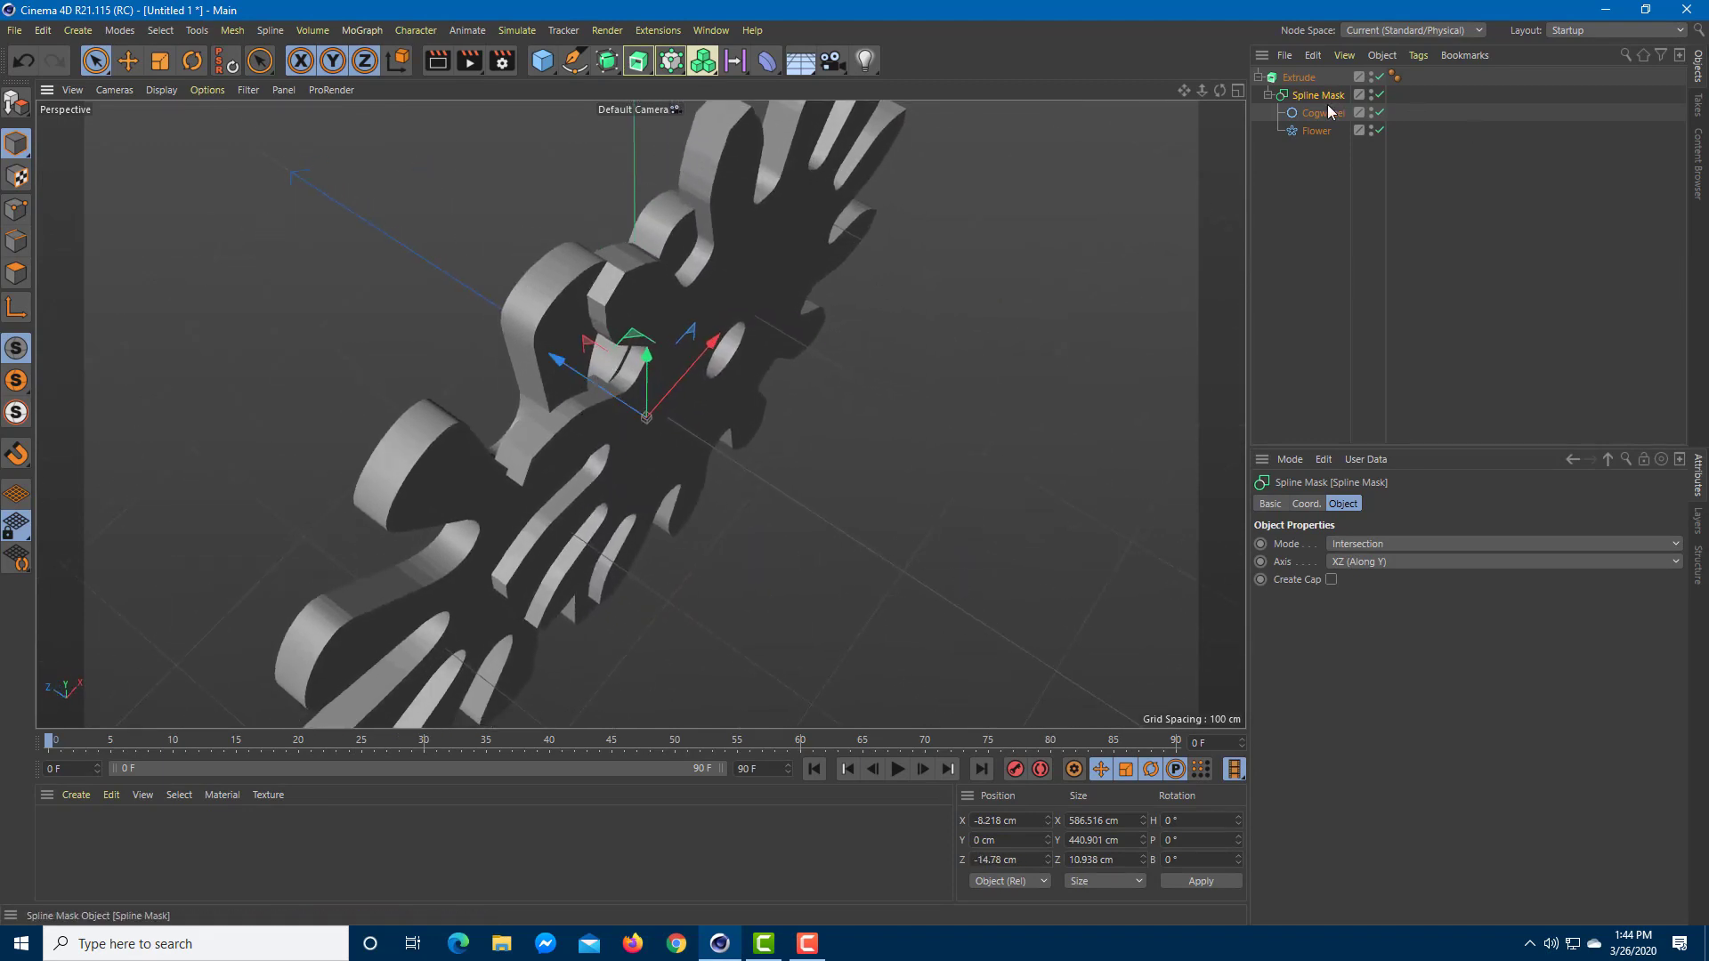
left_click(804, 317)
left_click_drag(638, 435, 623, 521)
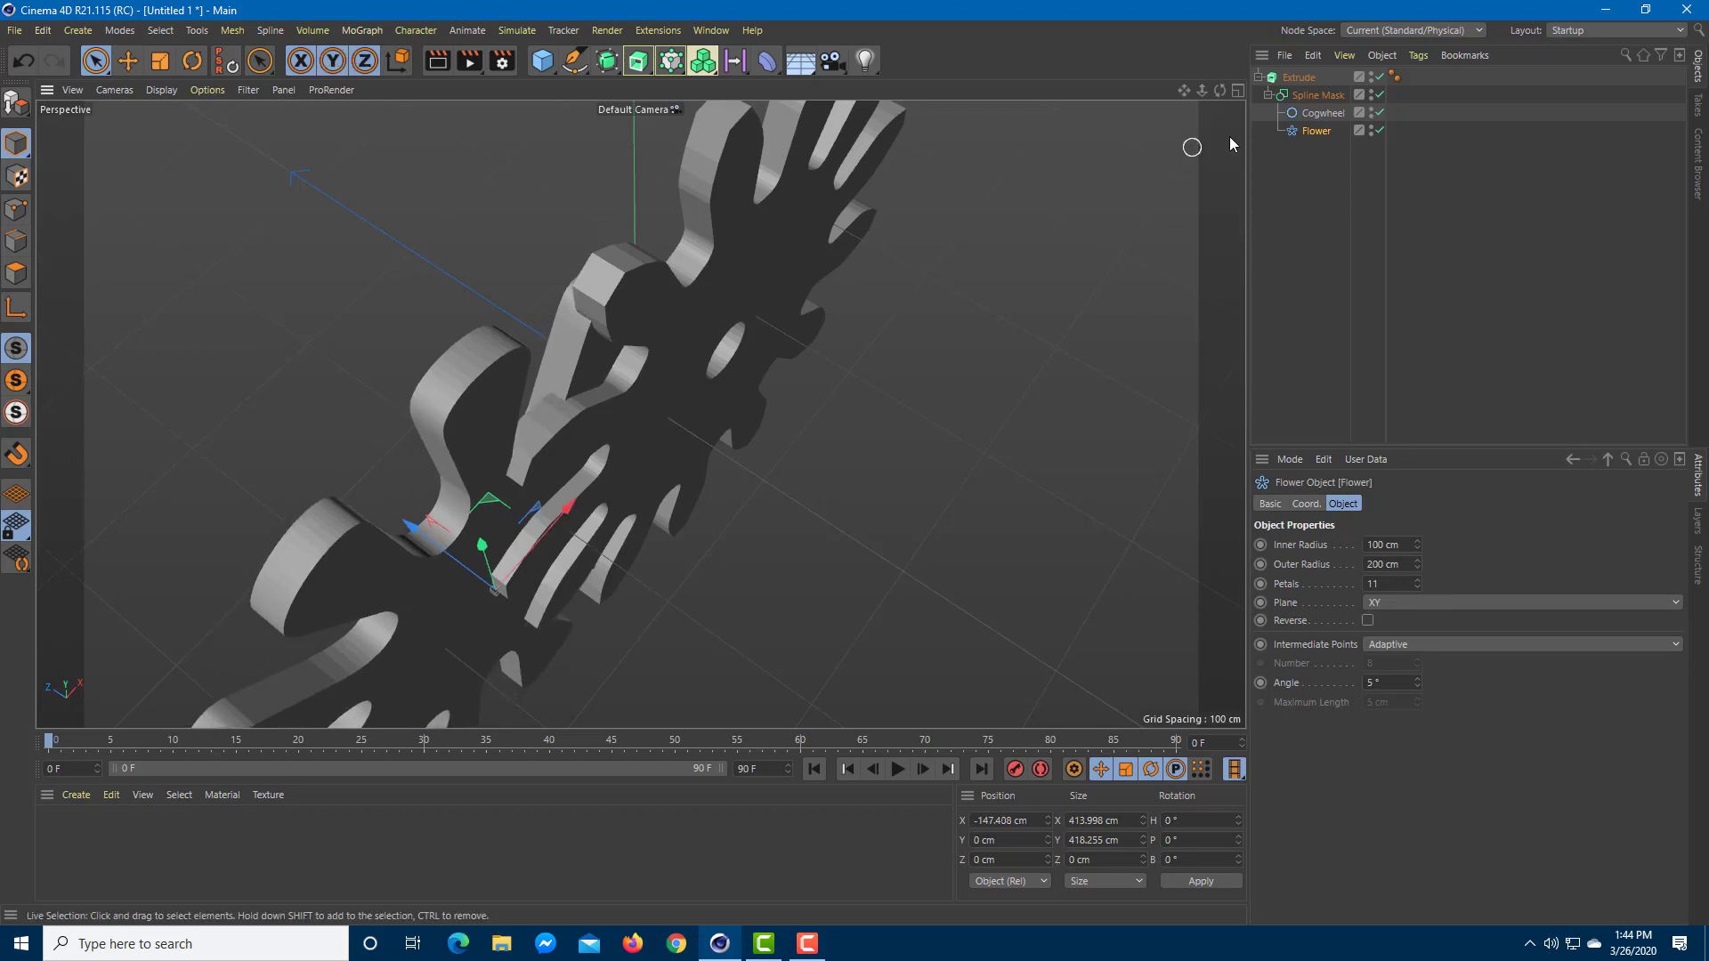
left_click(1316, 98)
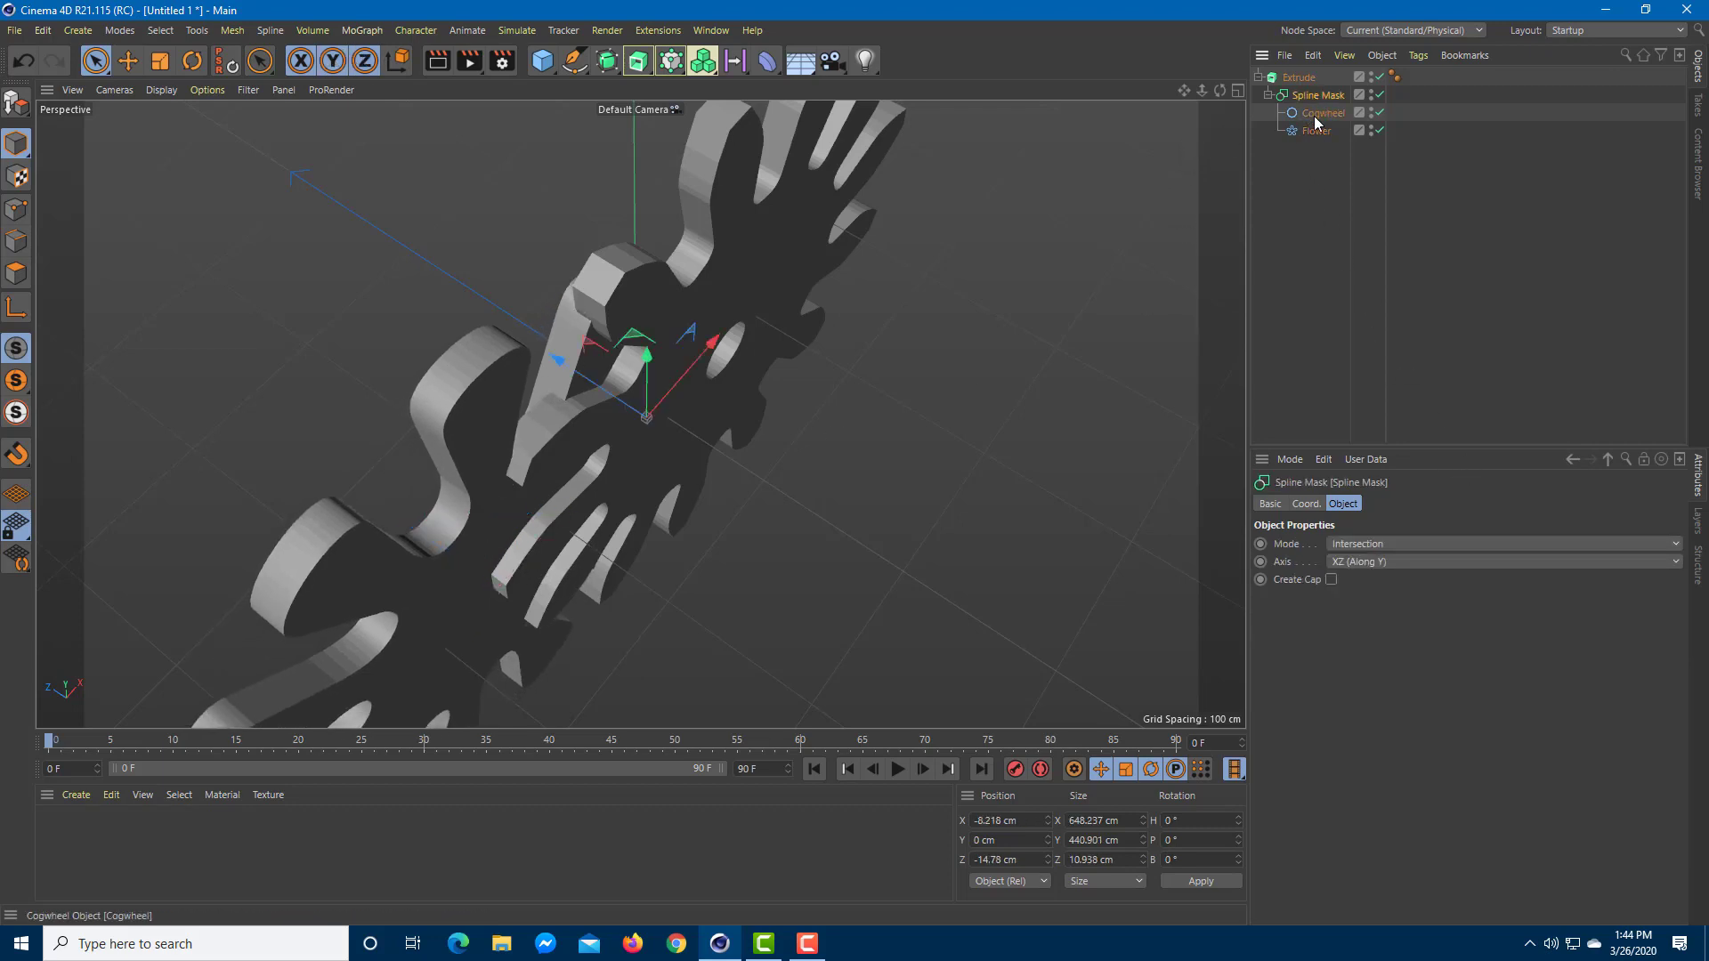
left_click(1318, 130)
left_click_drag(1007, 428, 935, 351, "alt")
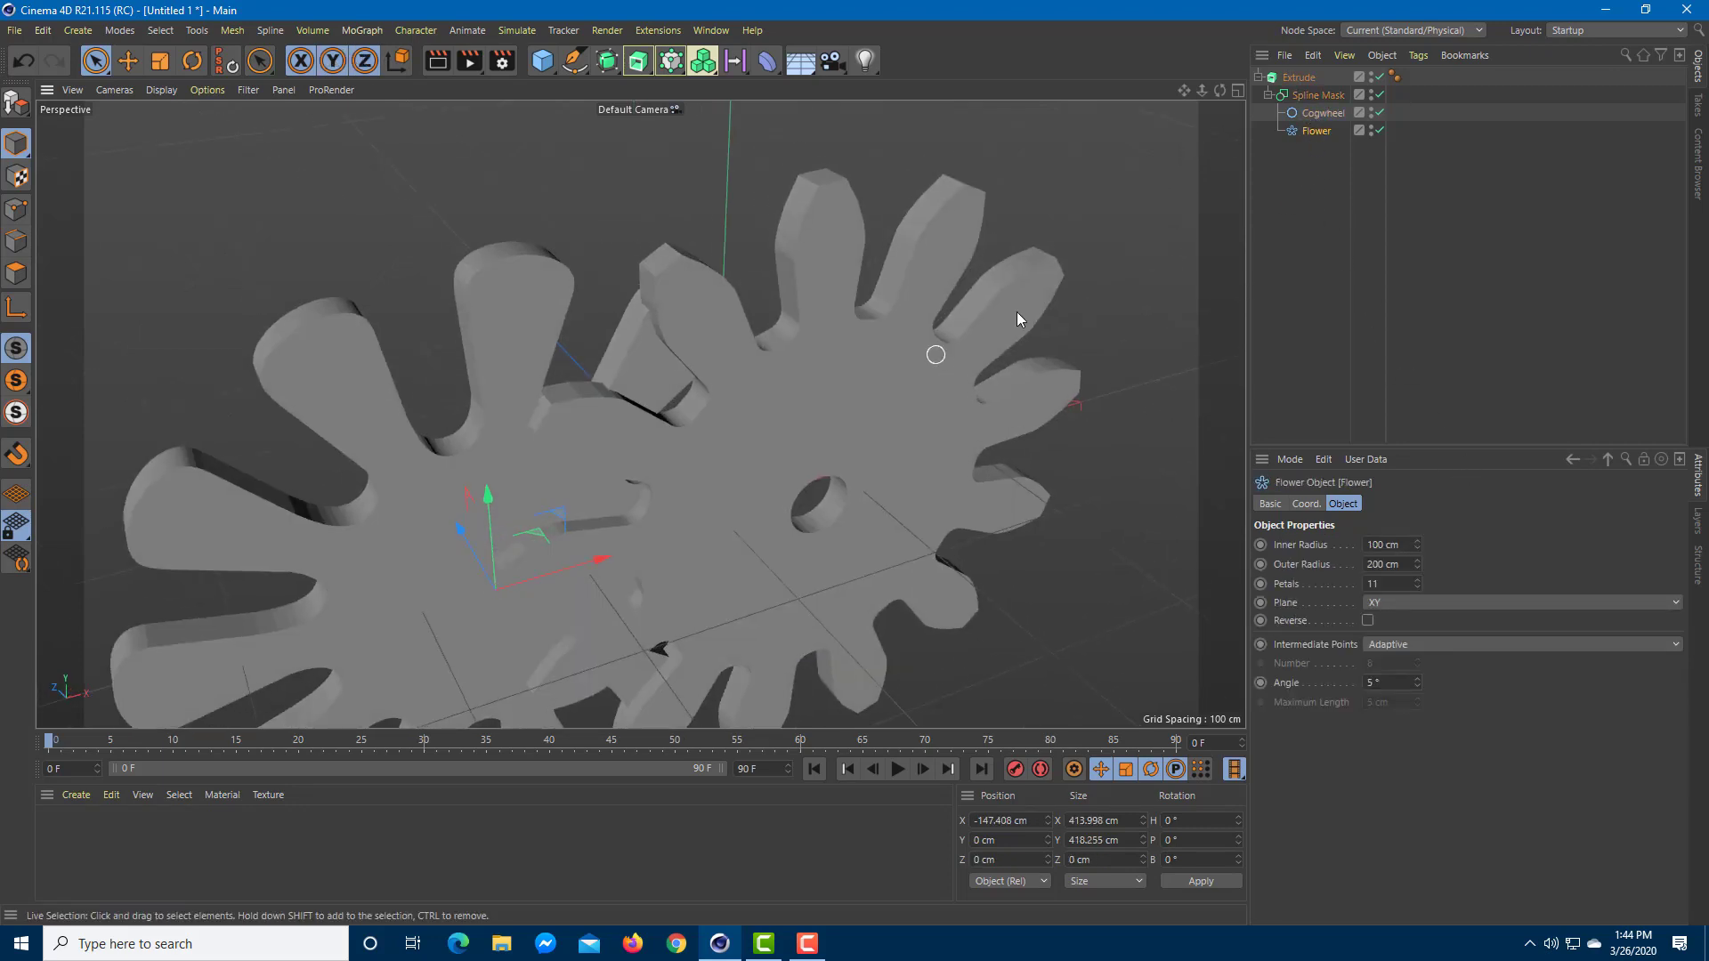
left_click(1299, 78)
left_click(1304, 96)
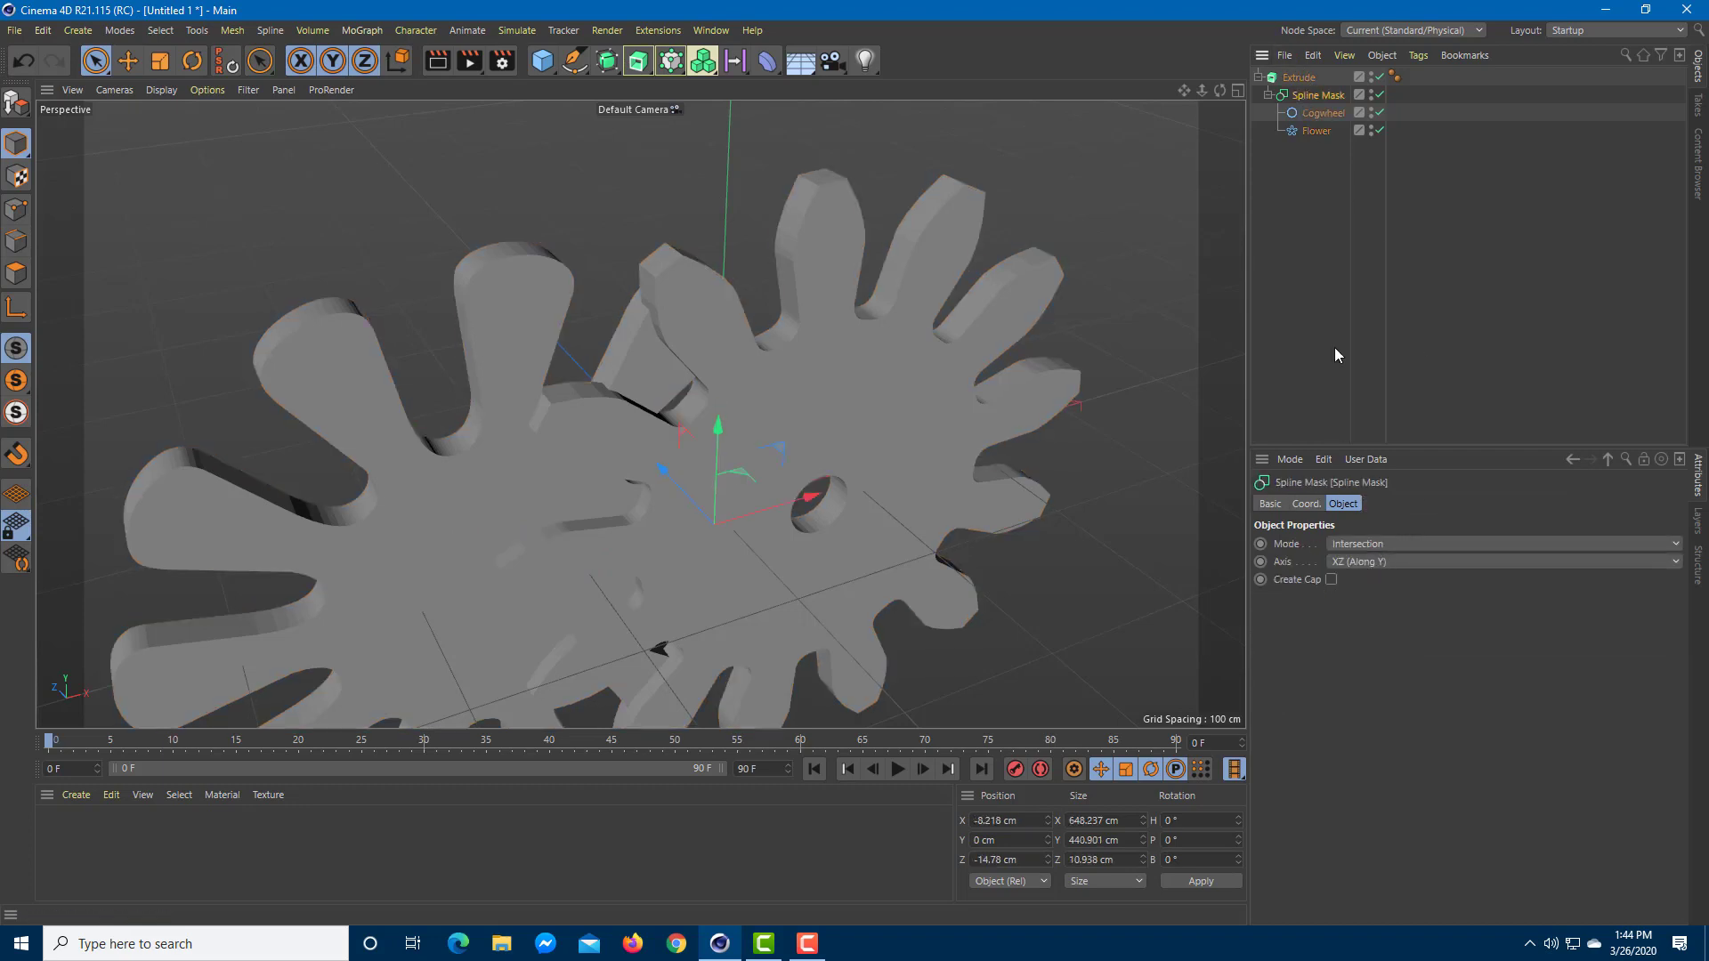
left_click(1367, 542)
Set the Spline Mask Mode to B subtract A and Axis to XY (Along Z).
left_click(1368, 591)
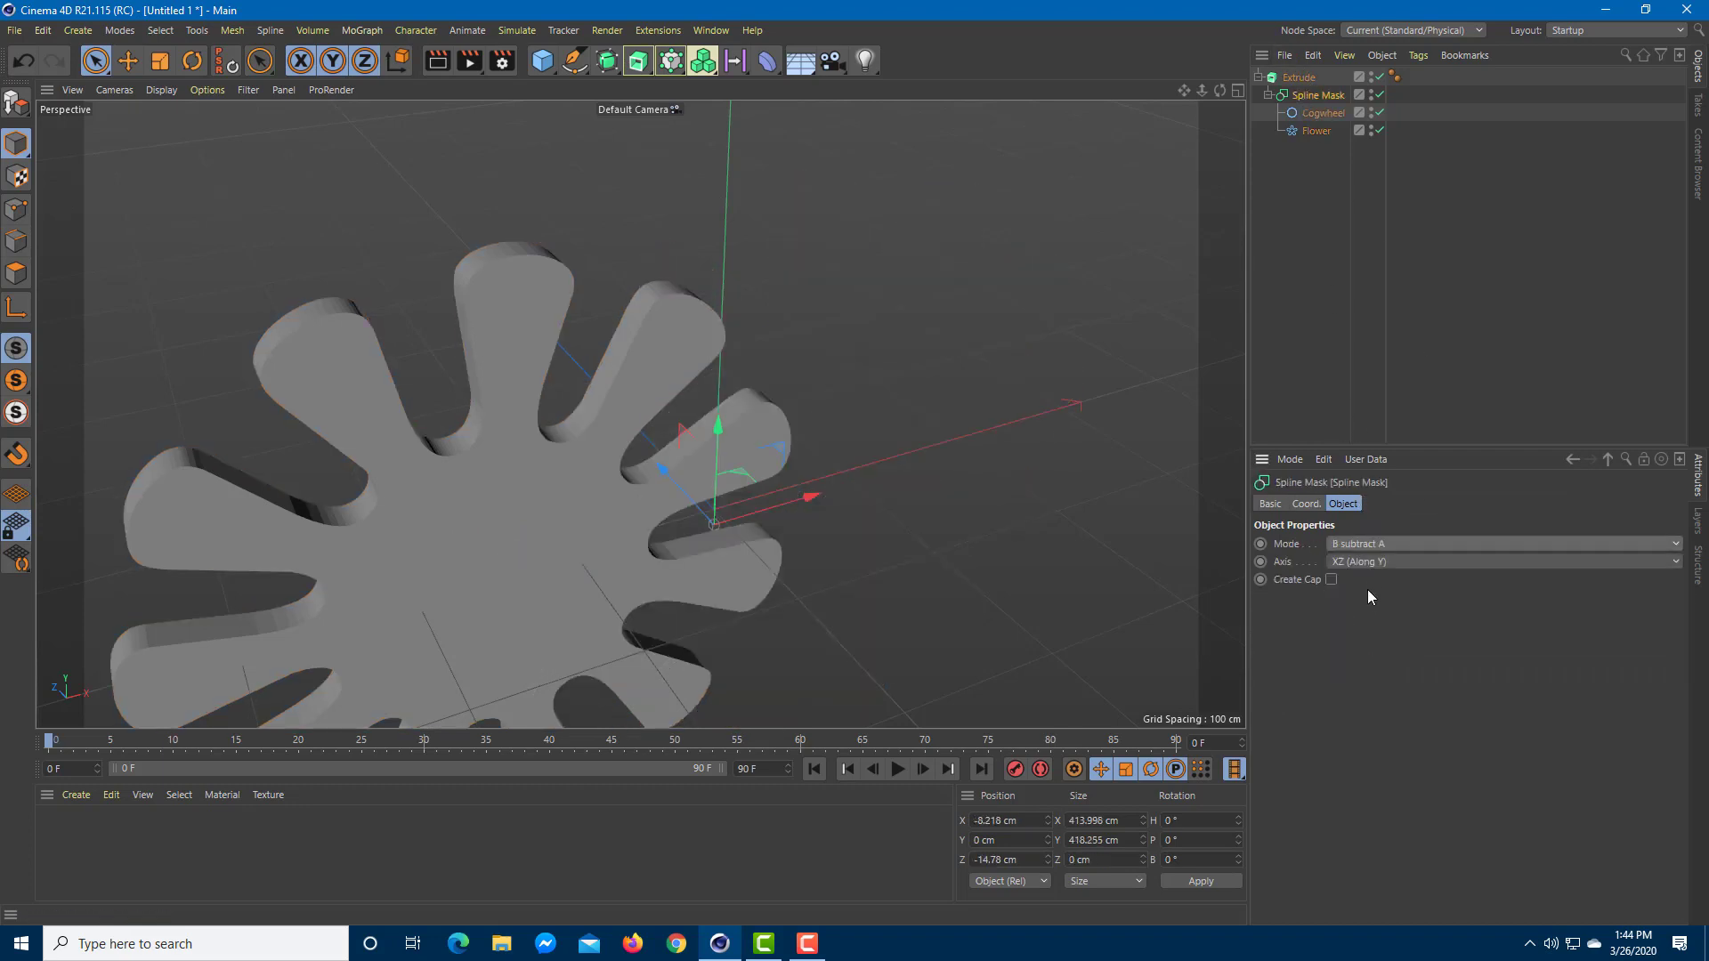
left_click(1378, 545)
left_click(1382, 584)
left_click(1385, 563)
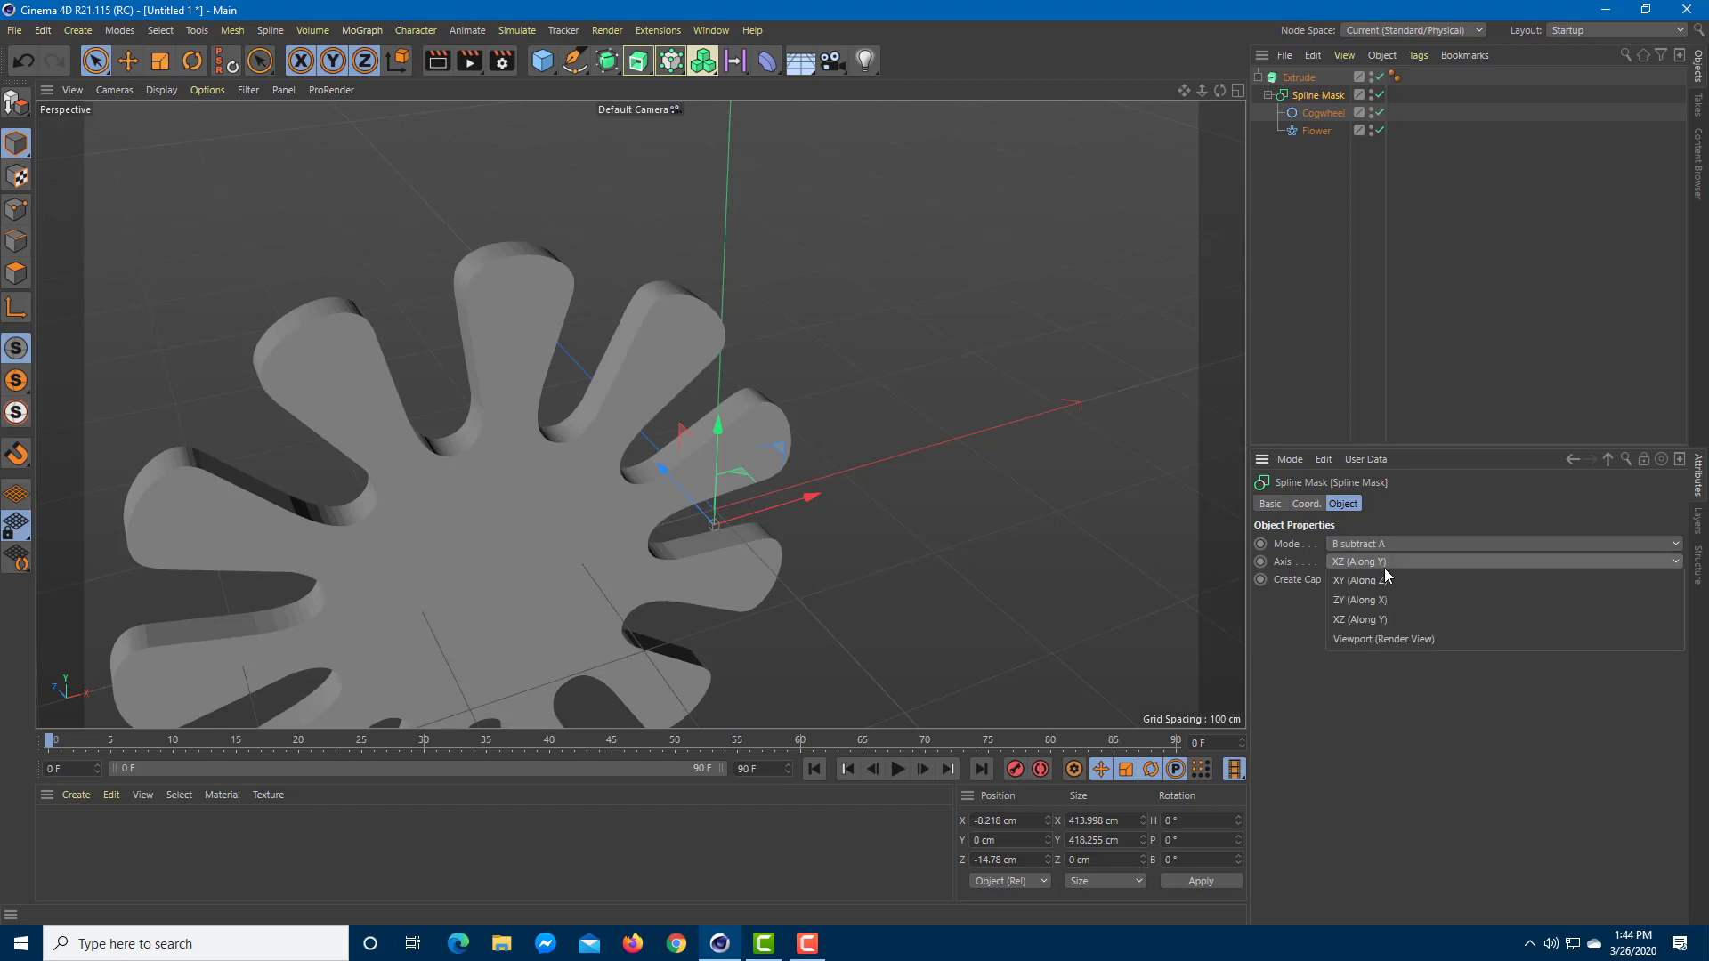
left_click(1385, 602)
left_click(1386, 569)
left_click(1387, 581)
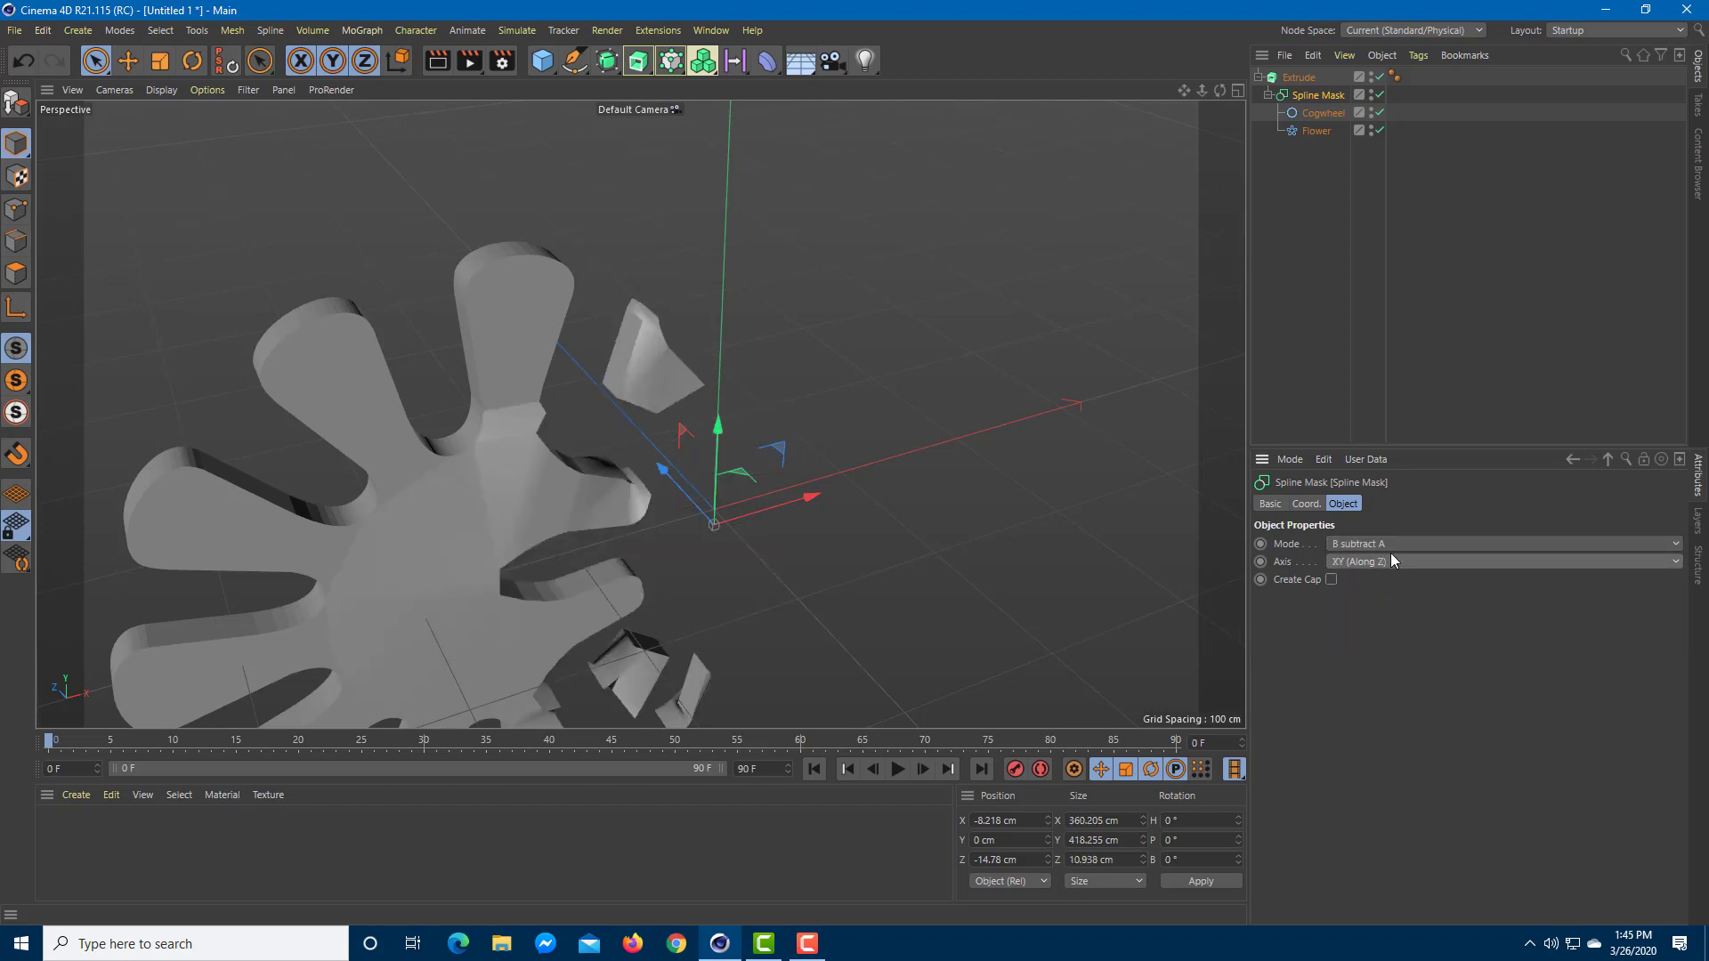
Slide the Cogwheel spline left to X −2.529 cm so it cuts holes into the flower.
left_click_drag(830, 440, 643, 477, "alt")
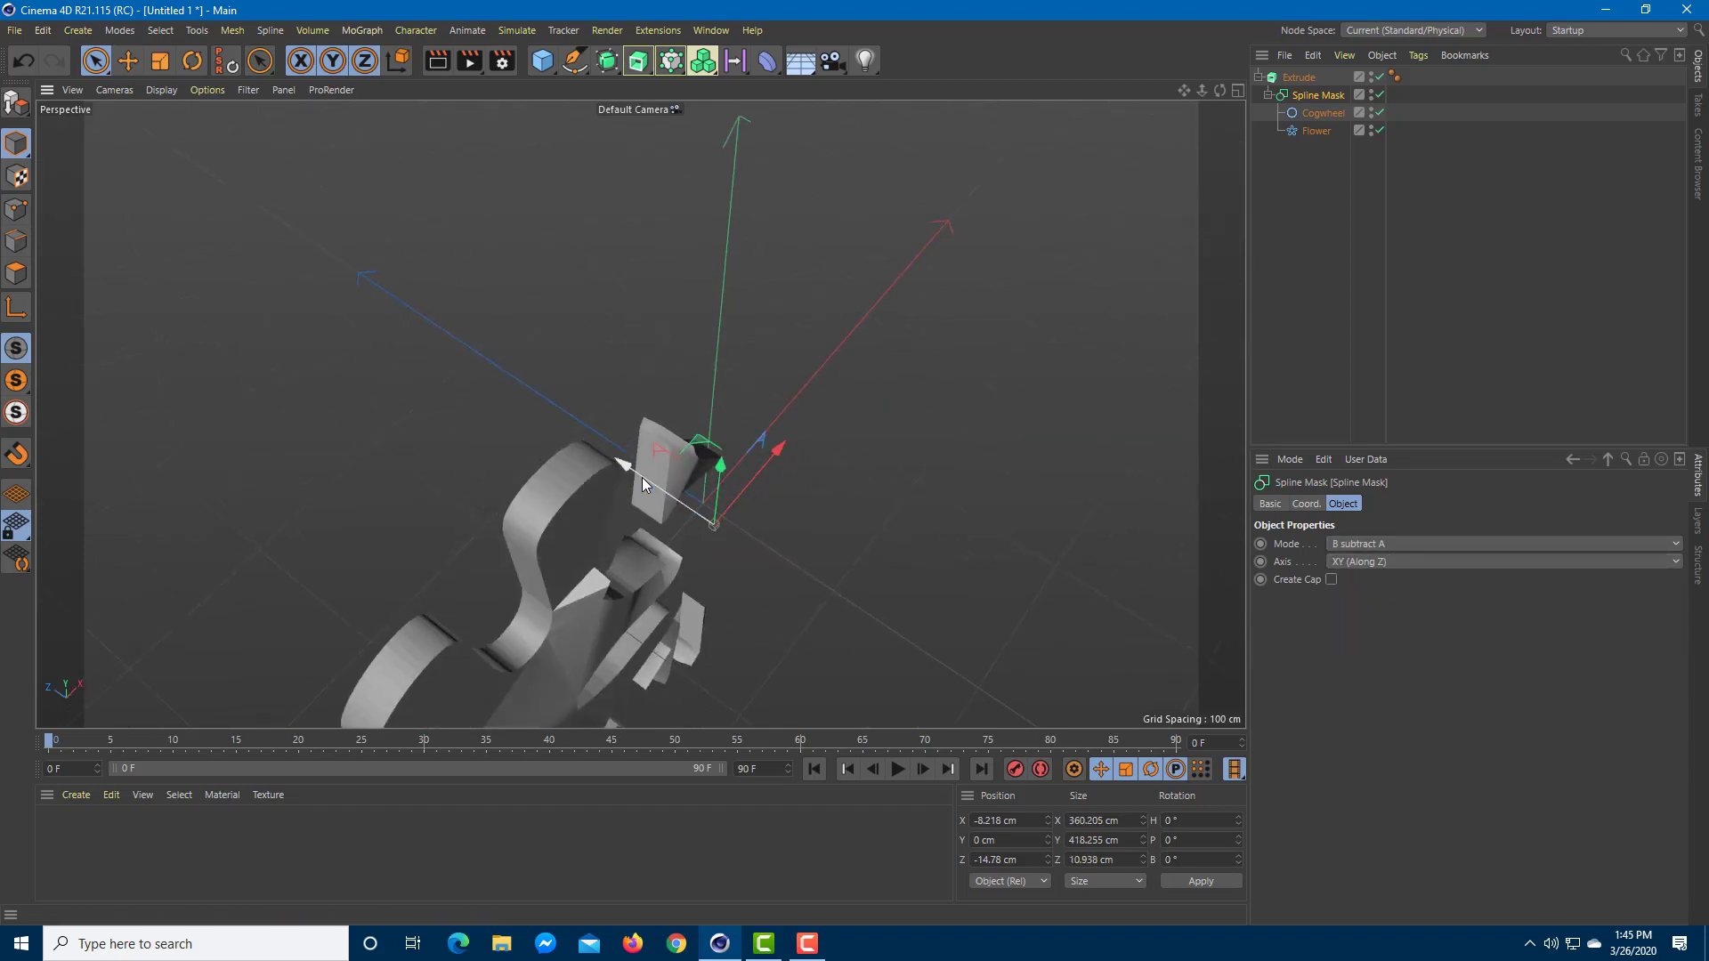
left_click(1292, 116)
left_click_drag(767, 443, 686, 315)
left_click_drag(877, 435, 768, 467)
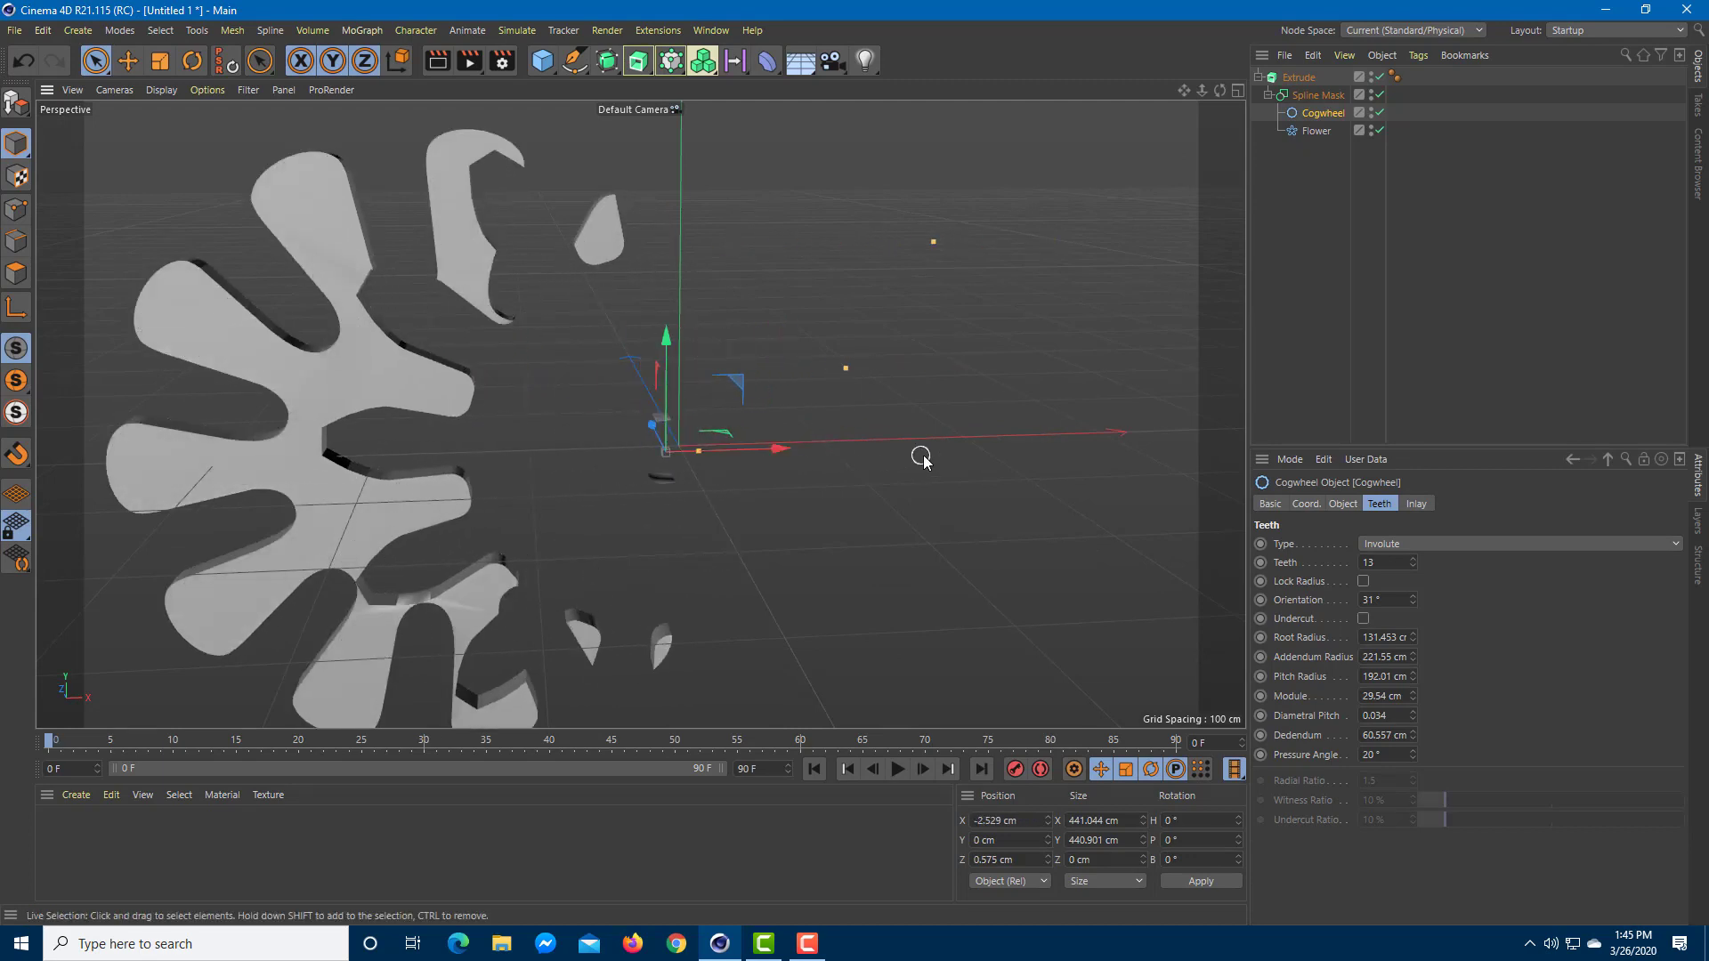